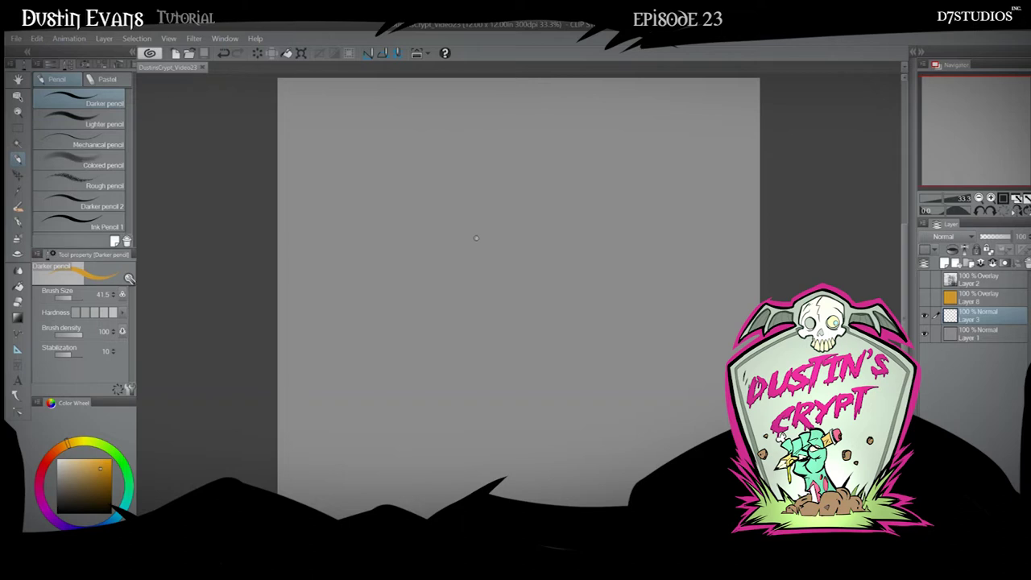
- Choose black as the drawing colour and sketch a tapered head outline with a vertical centre line and a curved eye line
left_click_drag(475, 239, 470, 231)
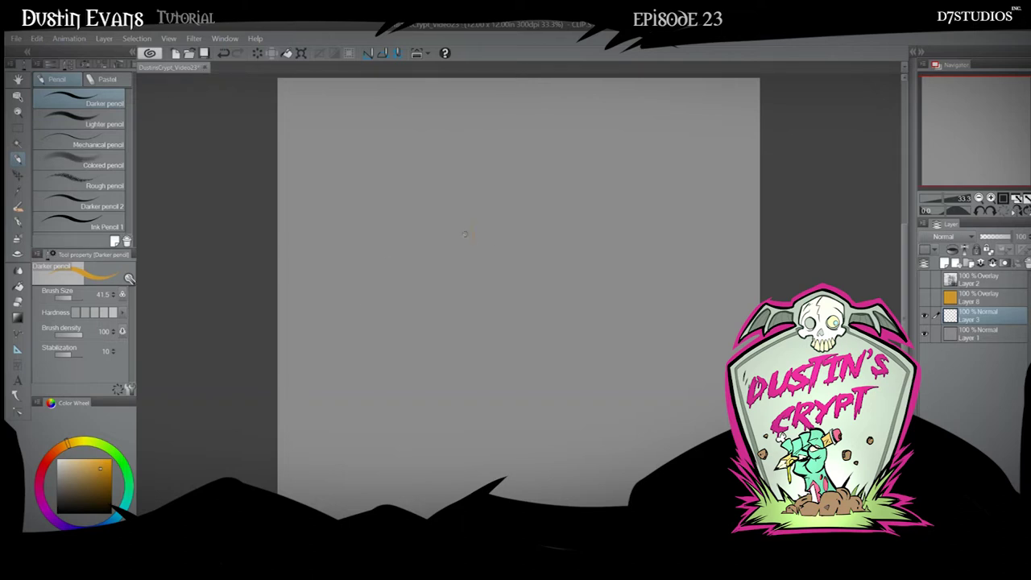
left_click(70, 500)
mouse_move(473, 251)
left_mouse_down()
mouse_move(474, 190)
mouse_move(507, 182)
mouse_move(478, 184)
mouse_move(526, 183)
mouse_move(492, 179)
mouse_move(513, 178)
mouse_move(542, 198)
left_mouse_up()
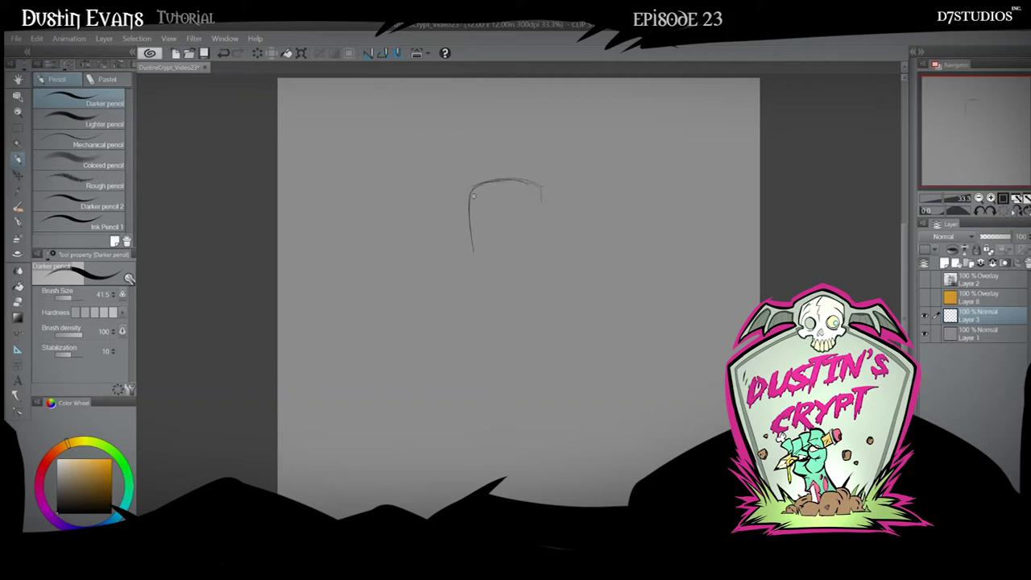
mouse_move(475, 257)
left_mouse_down()
mouse_move(484, 280)
mouse_move(529, 279)
mouse_move(509, 284)
mouse_move(528, 277)
mouse_move(538, 224)
mouse_move(531, 277)
left_mouse_up()
mouse_move(538, 188)
left_mouse_down()
mouse_move(529, 276)
mouse_move(483, 283)
left_mouse_up()
mouse_move(470, 241)
left_mouse_down()
mouse_move(480, 274)
mouse_move(509, 285)
mouse_move(533, 277)
mouse_move(540, 184)
left_mouse_up()
left_click_drag(533, 271, 539, 215)
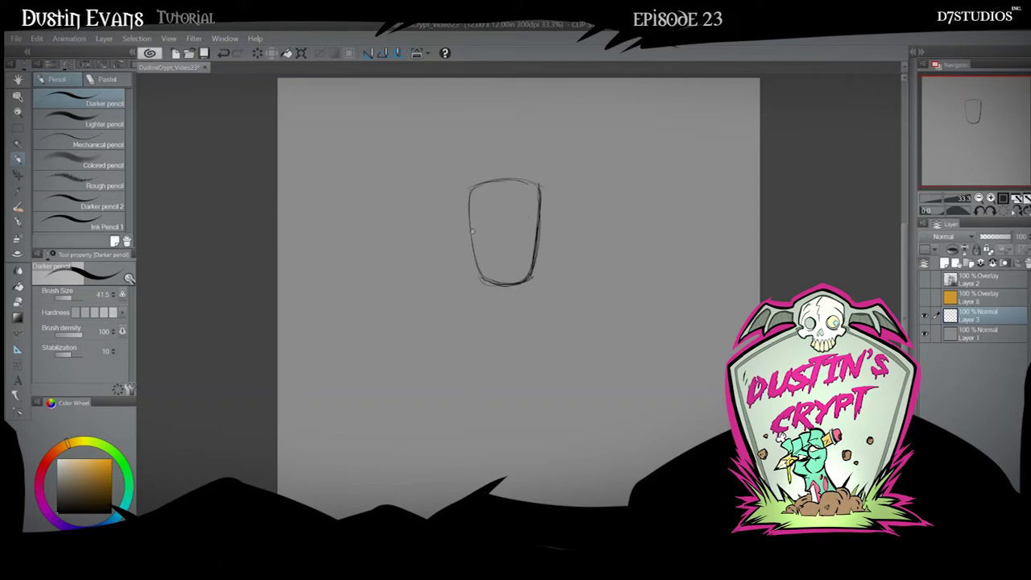
left_click_drag(472, 230, 538, 223)
mouse_move(504, 280)
left_mouse_down()
mouse_move(505, 208)
mouse_move(503, 268)
mouse_move(506, 185)
left_mouse_up()
- Sketch the lowered arm from the head's base toward the canvas's left edge, ending in a rough blocky hand
mouse_move(465, 231)
left_mouse_down()
mouse_move(427, 266)
mouse_move(418, 296)
mouse_move(421, 275)
mouse_move(450, 291)
mouse_move(488, 232)
mouse_move(425, 291)
mouse_move(457, 283)
mouse_move(460, 246)
mouse_move(414, 277)
mouse_move(409, 290)
mouse_move(431, 300)
mouse_move(412, 302)
mouse_move(346, 357)
left_mouse_up()
mouse_move(313, 314)
left_mouse_down()
mouse_move(306, 347)
mouse_move(327, 351)
mouse_move(309, 339)
left_mouse_up()
mouse_move(306, 349)
left_mouse_down()
mouse_move(317, 322)
mouse_move(332, 323)
mouse_move(323, 327)
mouse_move(337, 341)
mouse_move(334, 322)
mouse_move(302, 357)
mouse_move(302, 339)
mouse_move(298, 374)
left_mouse_up()
mouse_move(341, 345)
left_mouse_down()
mouse_move(351, 348)
mouse_move(331, 384)
mouse_move(345, 367)
mouse_move(360, 373)
mouse_move(351, 400)
mouse_move(336, 345)
mouse_move(361, 391)
mouse_move(428, 305)
left_mouse_up()
- Finish the lowered arm's underside and sketch the torso below the head as a rounded, tapering shape
mouse_move(367, 373)
left_mouse_down()
mouse_move(436, 303)
mouse_move(424, 301)
mouse_move(428, 315)
mouse_move(456, 306)
mouse_move(448, 320)
mouse_move(470, 348)
left_mouse_up()
left_click_drag(441, 311, 493, 377)
mouse_move(456, 347)
left_mouse_down()
mouse_move(514, 373)
mouse_move(499, 367)
mouse_move(524, 361)
left_mouse_up()
mouse_move(494, 372)
left_mouse_down()
mouse_move(523, 358)
mouse_move(497, 370)
mouse_move(514, 358)
left_mouse_up()
left_click_drag(516, 310, 515, 353)
left_click_drag(550, 319, 520, 359)
left_click_drag(552, 283, 532, 369)
left_click_drag(548, 245, 520, 370)
- Sketch the rounded shoulder on the opposite side with an upper arm extending outward, and reinforce the lowered arm's lines
mouse_move(550, 222)
left_mouse_down()
mouse_move(562, 248)
mouse_move(558, 217)
mouse_move(566, 223)
mouse_move(553, 216)
mouse_move(564, 213)
mouse_move(557, 277)
left_mouse_up()
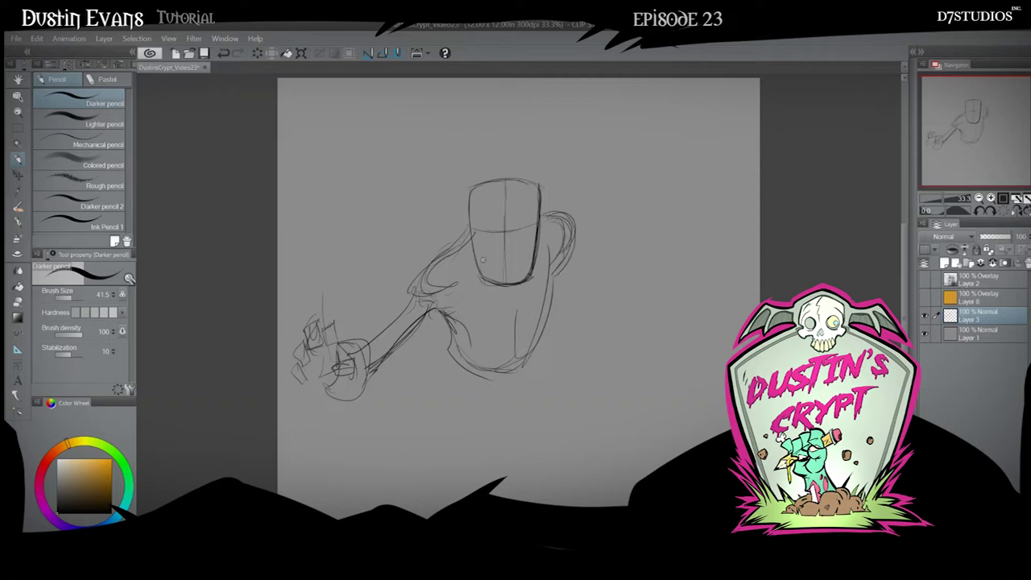
left_click_drag(556, 274, 570, 248)
mouse_move(543, 214)
left_mouse_down()
mouse_move(573, 256)
mouse_move(554, 275)
left_mouse_up()
mouse_move(569, 227)
left_mouse_down()
mouse_move(586, 243)
mouse_move(643, 250)
left_mouse_up()
left_click_drag(562, 262, 645, 256)
mouse_move(576, 238)
left_mouse_down()
mouse_move(648, 242)
mouse_move(647, 264)
mouse_move(658, 244)
mouse_move(638, 272)
left_mouse_up()
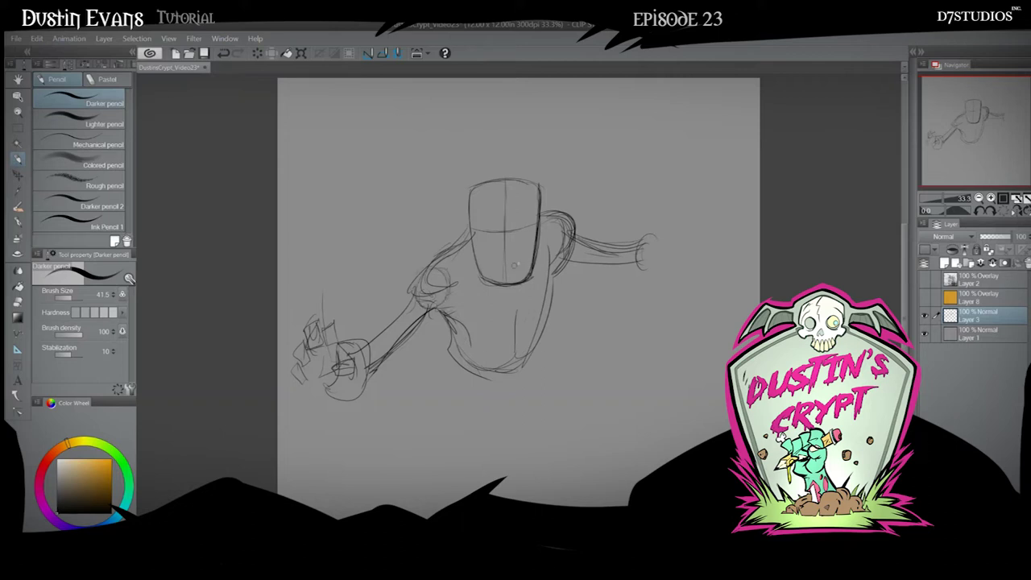
left_click_drag(545, 228, 554, 256)
left_click_drag(372, 354, 428, 298)
- Sketch the elbow and a forearm curving upward from the end of the outstretched upper arm
mouse_move(561, 238)
left_mouse_down()
mouse_move(639, 257)
mouse_move(686, 191)
left_mouse_up()
mouse_move(600, 260)
left_mouse_down()
mouse_move(644, 254)
mouse_move(657, 266)
mouse_move(663, 238)
mouse_move(643, 233)
mouse_move(687, 191)
left_mouse_up()
left_click_drag(637, 243, 683, 190)
mouse_move(642, 238)
left_mouse_down()
mouse_move(637, 254)
mouse_move(677, 204)
left_mouse_up()
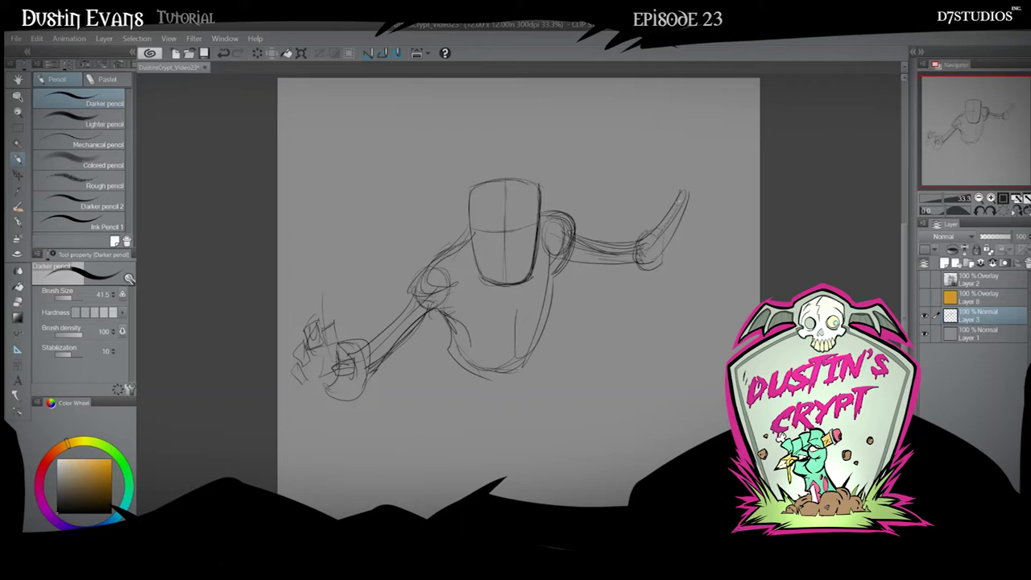
mouse_move(636, 240)
left_mouse_down()
mouse_move(670, 260)
mouse_move(645, 229)
mouse_move(682, 185)
mouse_move(678, 236)
left_mouse_up()
left_click_drag(690, 191, 675, 192)
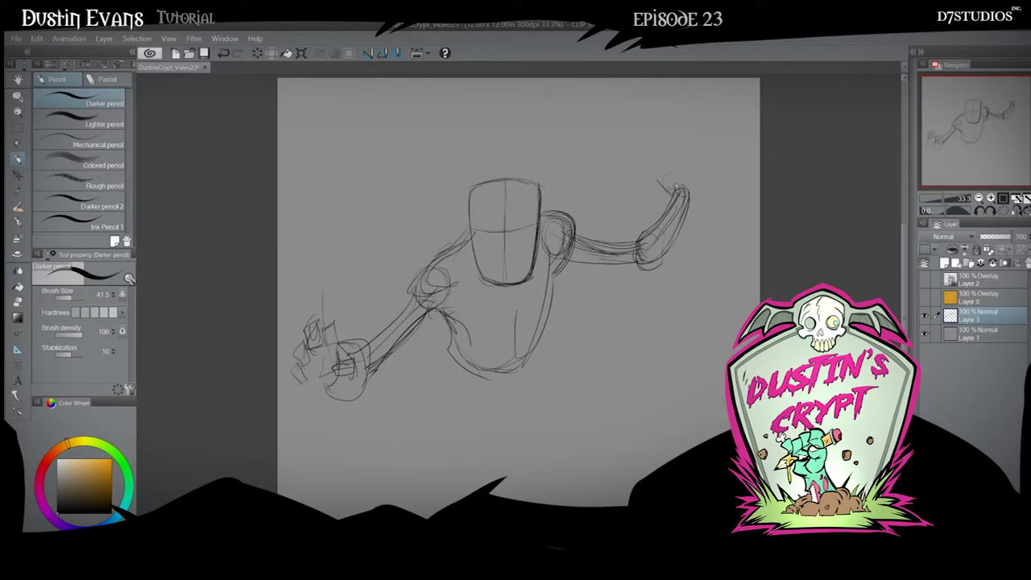
- Sketch an open hand on the raised forearm, with a wrist, palm, thumb and curled fingers
left_click_drag(670, 193, 690, 195)
mouse_move(666, 179)
left_mouse_down()
mouse_move(669, 189)
mouse_move(665, 167)
mouse_move(697, 169)
mouse_move(695, 197)
mouse_move(672, 195)
left_mouse_up()
mouse_move(668, 171)
left_mouse_down()
mouse_move(691, 169)
mouse_move(693, 195)
mouse_move(649, 180)
mouse_move(653, 163)
left_mouse_up()
mouse_move(652, 166)
left_mouse_down()
mouse_move(648, 183)
mouse_move(667, 190)
mouse_move(653, 182)
mouse_move(652, 162)
left_mouse_up()
mouse_move(655, 164)
left_mouse_down()
mouse_move(657, 181)
mouse_move(657, 168)
left_mouse_up()
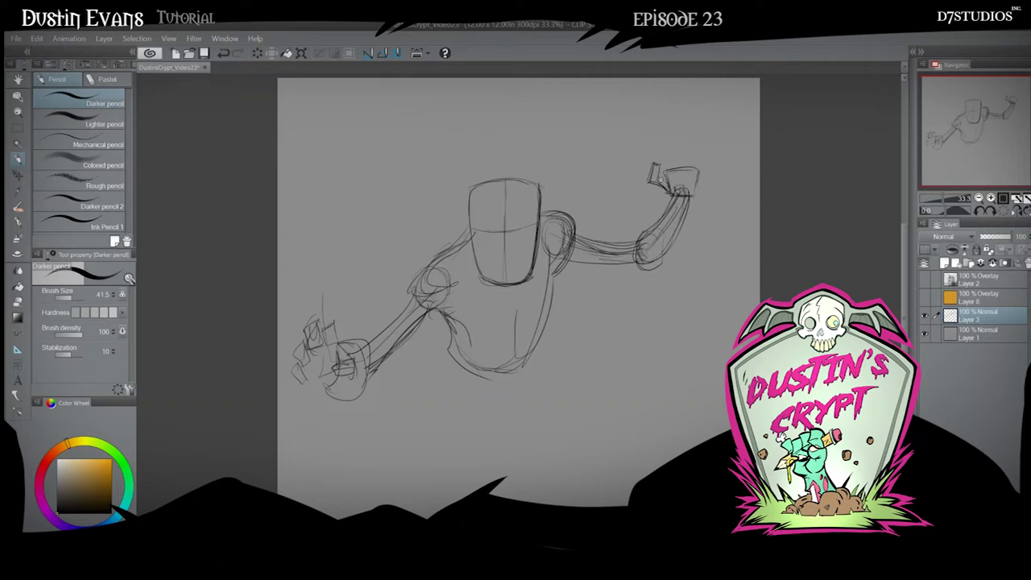
mouse_move(667, 169)
left_mouse_down()
mouse_move(678, 137)
mouse_move(680, 150)
mouse_move(672, 141)
mouse_move(666, 153)
mouse_move(668, 181)
mouse_move(669, 152)
mouse_move(678, 184)
mouse_move(687, 140)
mouse_move(683, 158)
left_mouse_up()
left_click_drag(683, 158, 683, 161)
mouse_move(678, 159)
left_mouse_down()
mouse_move(689, 168)
mouse_move(703, 146)
left_mouse_up()
mouse_move(703, 146)
left_mouse_down()
mouse_move(697, 167)
mouse_move(709, 176)
left_mouse_up()
mouse_move(703, 164)
left_mouse_down()
mouse_move(711, 156)
mouse_move(706, 177)
left_mouse_up()
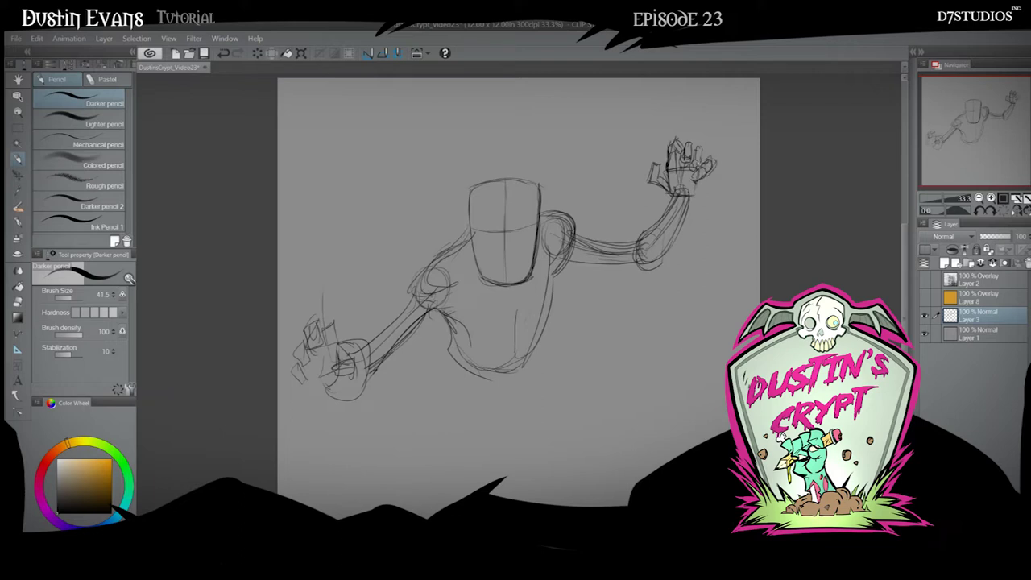
- Sketch a tapering sleeve-like shape hanging from the outstretched upper arm and touch up the torso's lower edge
mouse_move(592, 240)
left_mouse_down()
mouse_move(635, 241)
mouse_move(583, 266)
mouse_move(589, 334)
left_mouse_up()
mouse_move(571, 227)
left_mouse_down()
mouse_move(589, 250)
mouse_move(596, 328)
left_mouse_up()
left_click_drag(579, 269, 598, 333)
left_click_drag(627, 253, 607, 333)
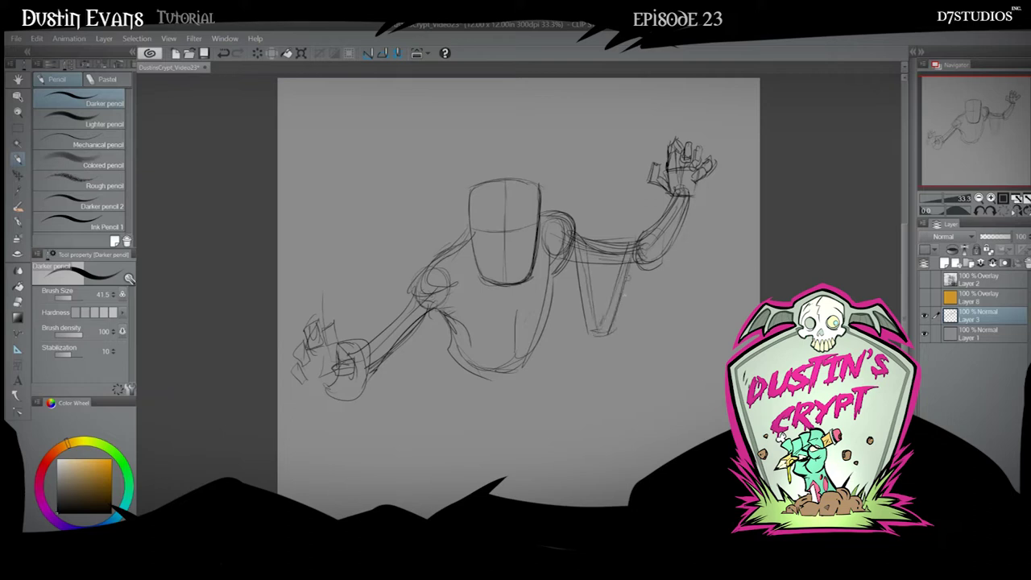
left_click_drag(492, 377, 506, 372)
- Lasso the head and transform it narrower by pulling both sides inward and raising one lower corner slightly
left_click(17, 129)
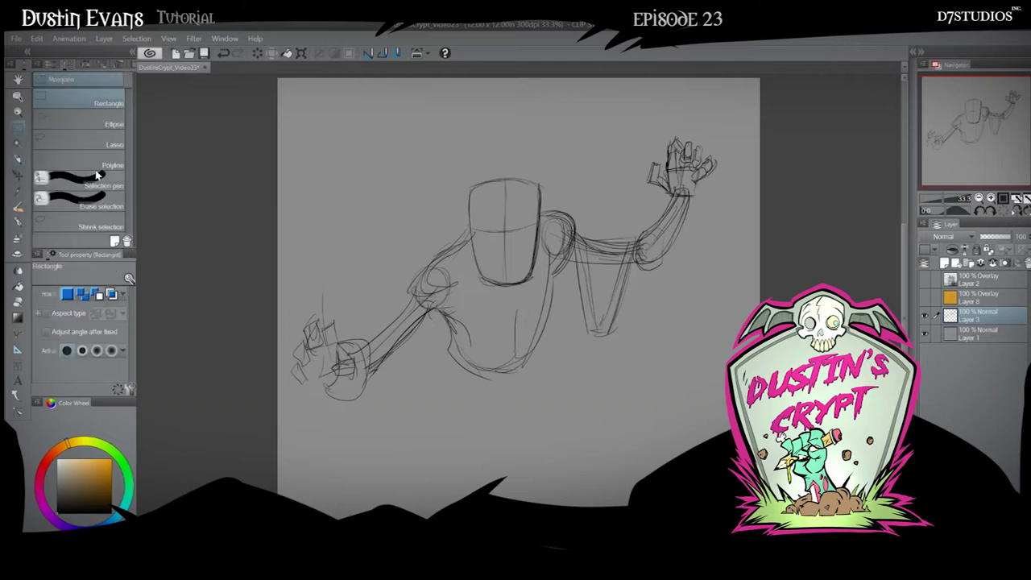
left_click(81, 145)
mouse_move(546, 193)
left_mouse_down()
mouse_move(539, 267)
mouse_move(466, 250)
mouse_move(549, 173)
mouse_move(547, 191)
left_mouse_up()
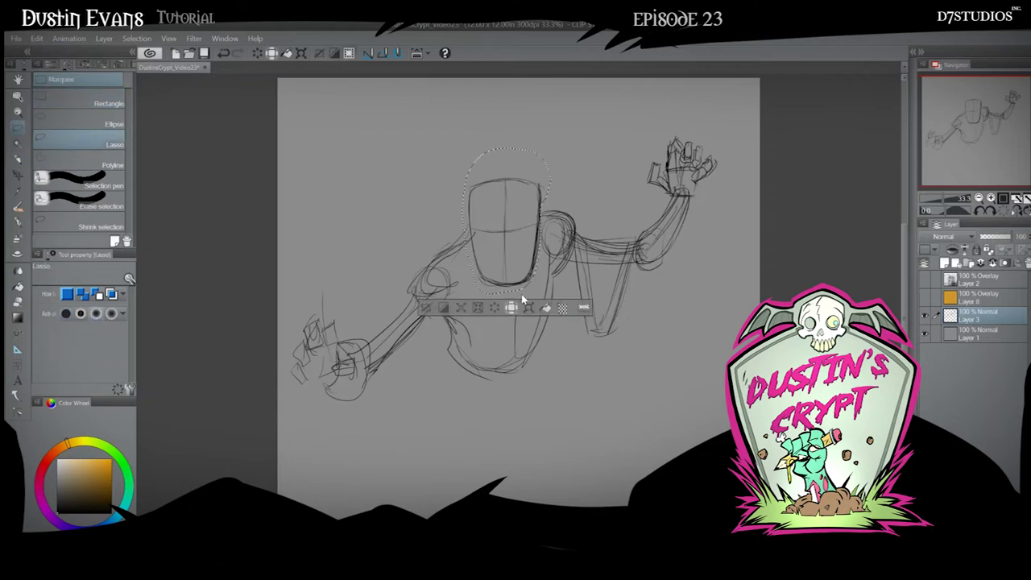
left_click(528, 307)
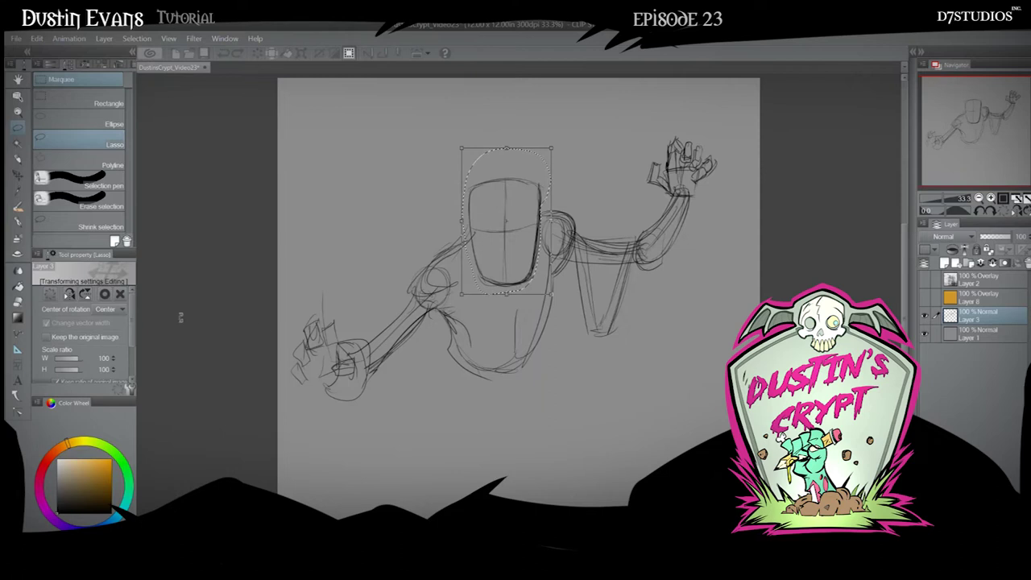
key("Escape")
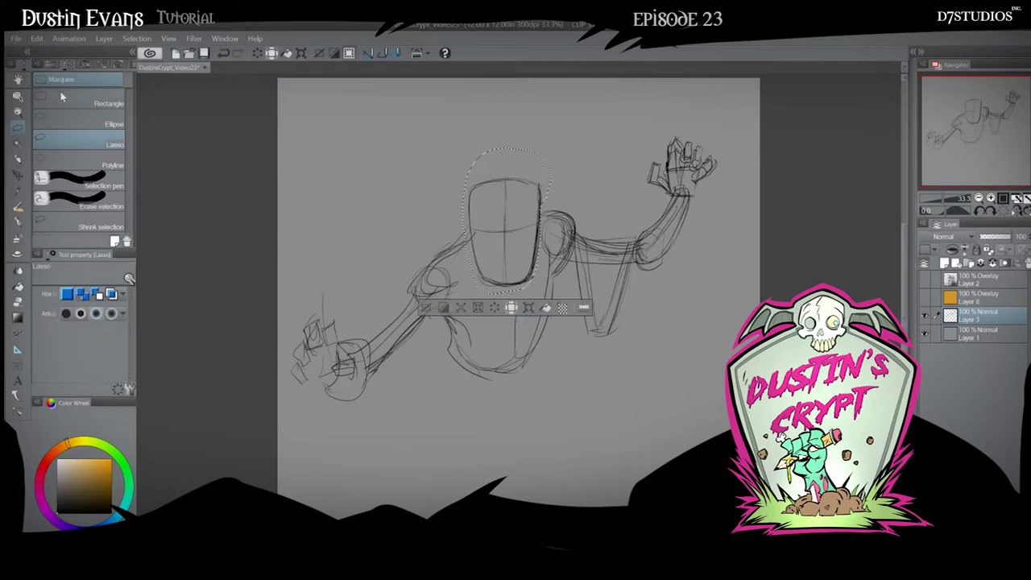
left_click(38, 39)
key("ctrl+t")
left_click_drag(551, 220, 536, 221)
left_click_drag(461, 221, 468, 220)
left_click_drag(536, 295, 537, 283)
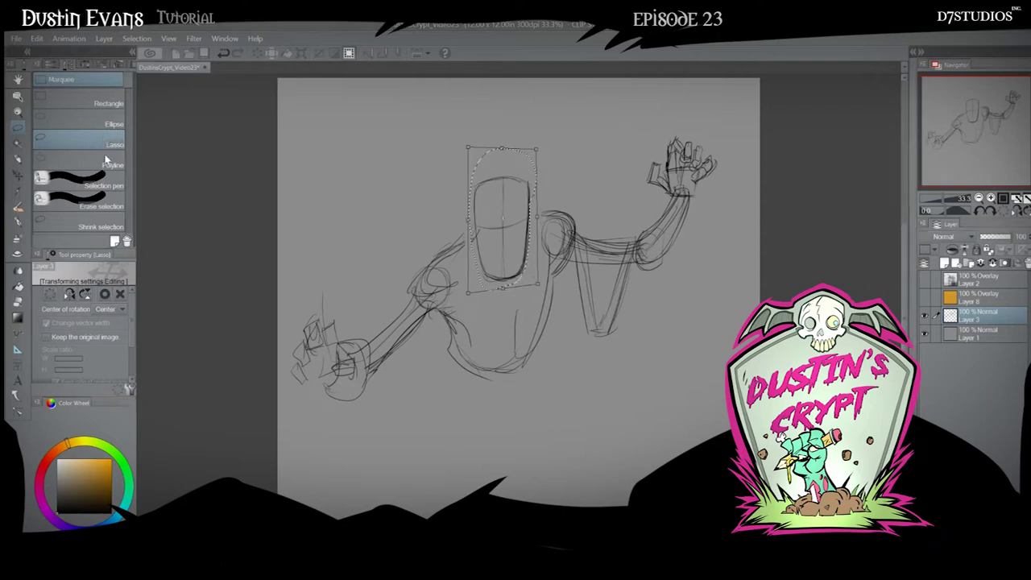
key("Return")
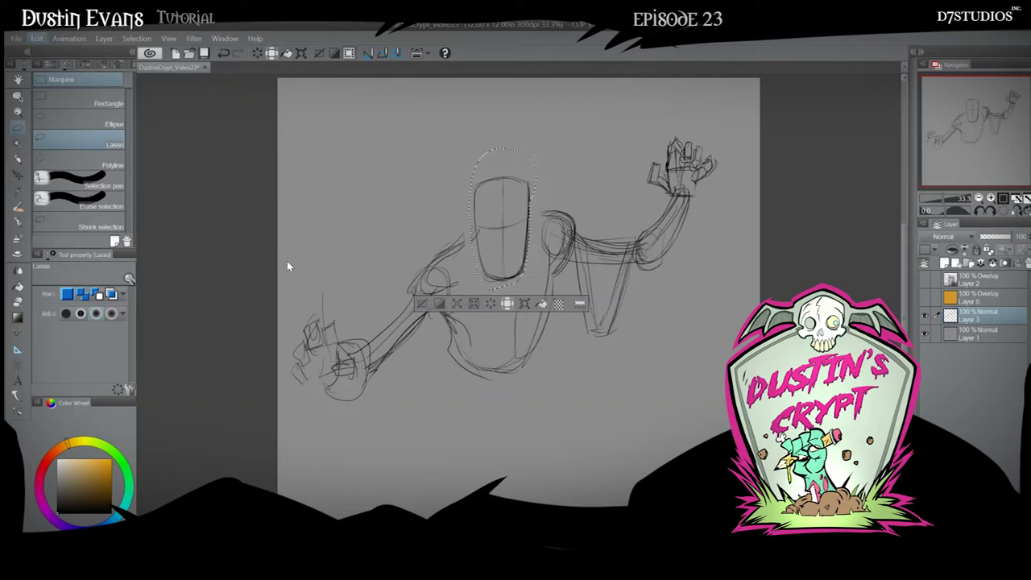
- Try distorting the selected head by moving its upper corner on its own
key("ctrl+t")
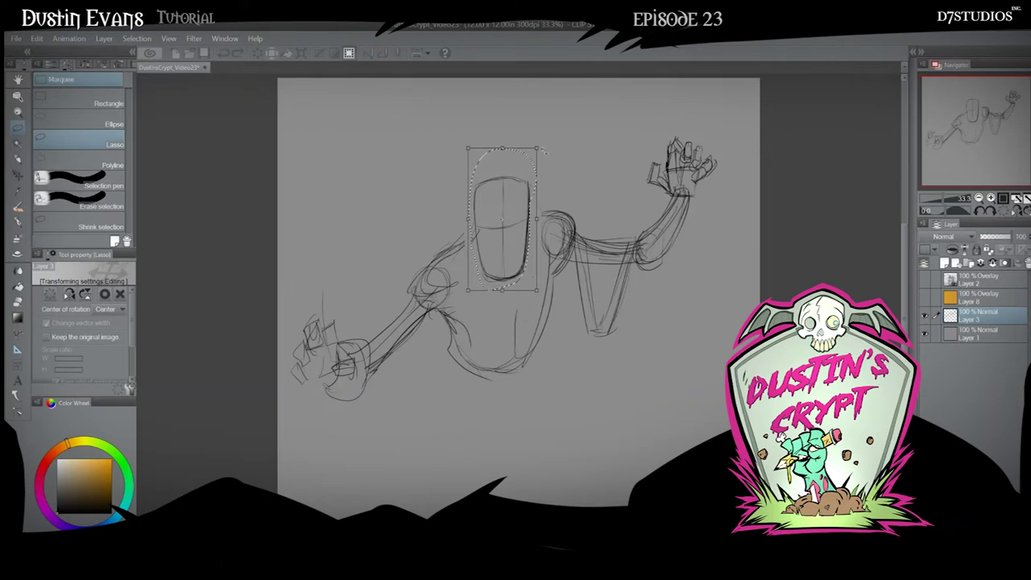
mouse_move(537, 148)
left_mouse_down()
mouse_move(631, 104)
mouse_move(559, 116)
mouse_move(500, 149)
left_mouse_up()
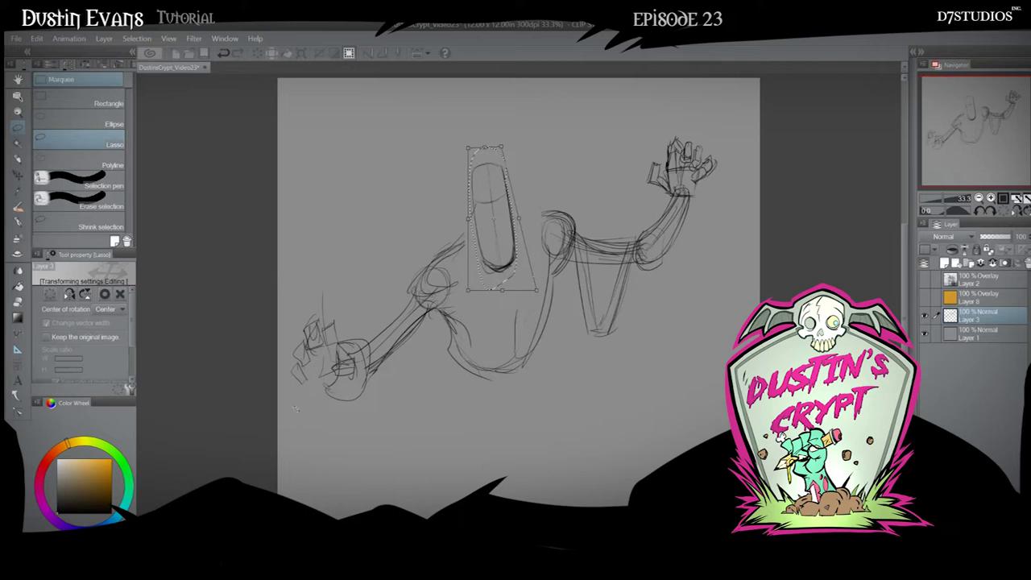
key("ctrl+z")
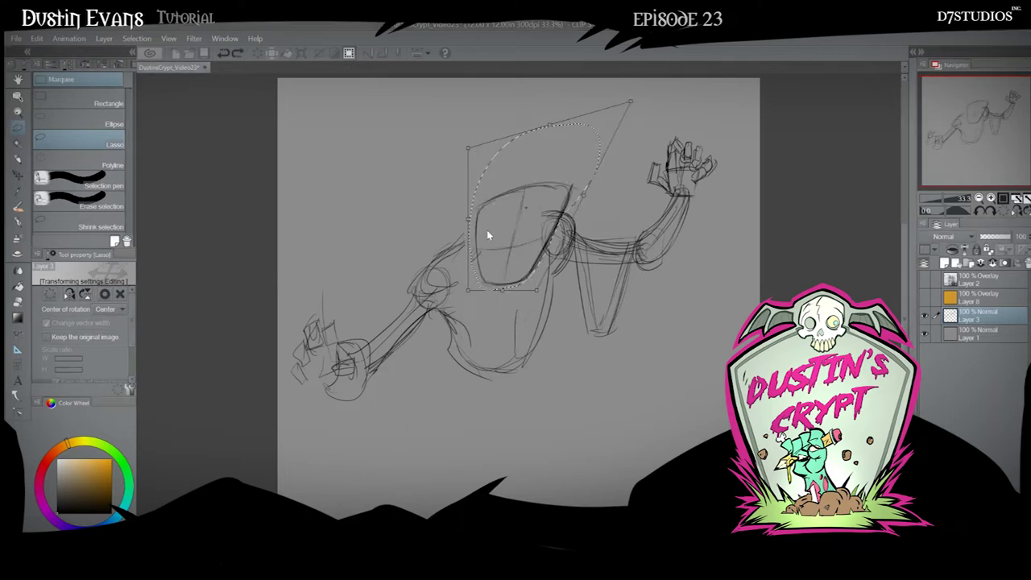
key("Escape")
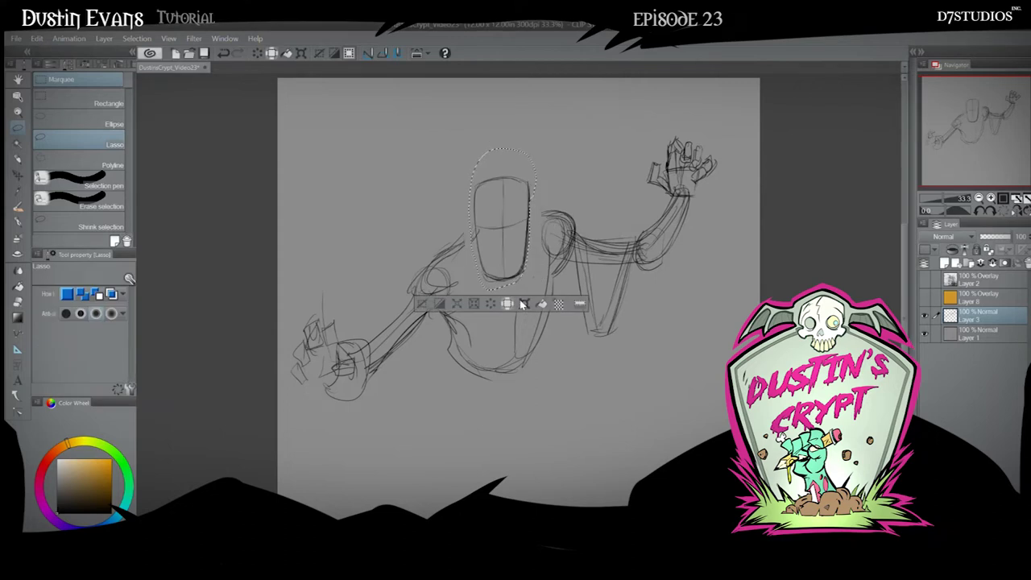
- Try enlarging the selected head proportionally to 121 percent
left_click(524, 304)
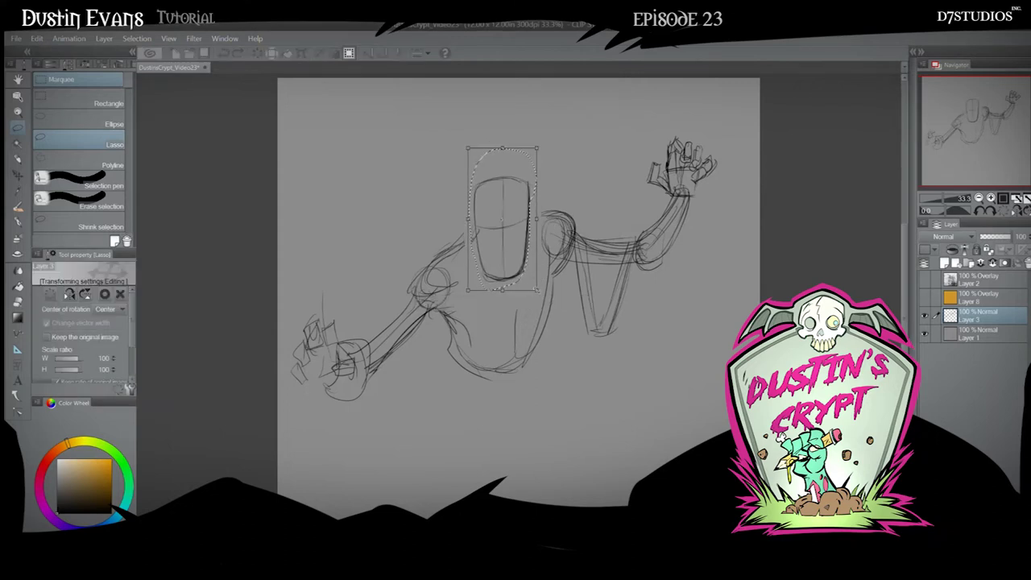
left_click_drag(535, 290, 565, 320)
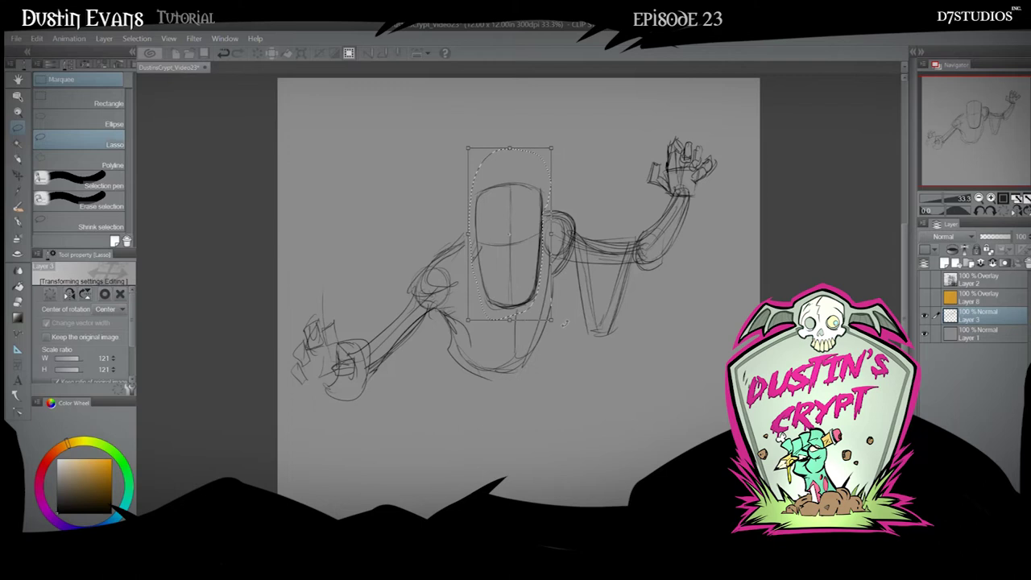
key("ctrl+z")
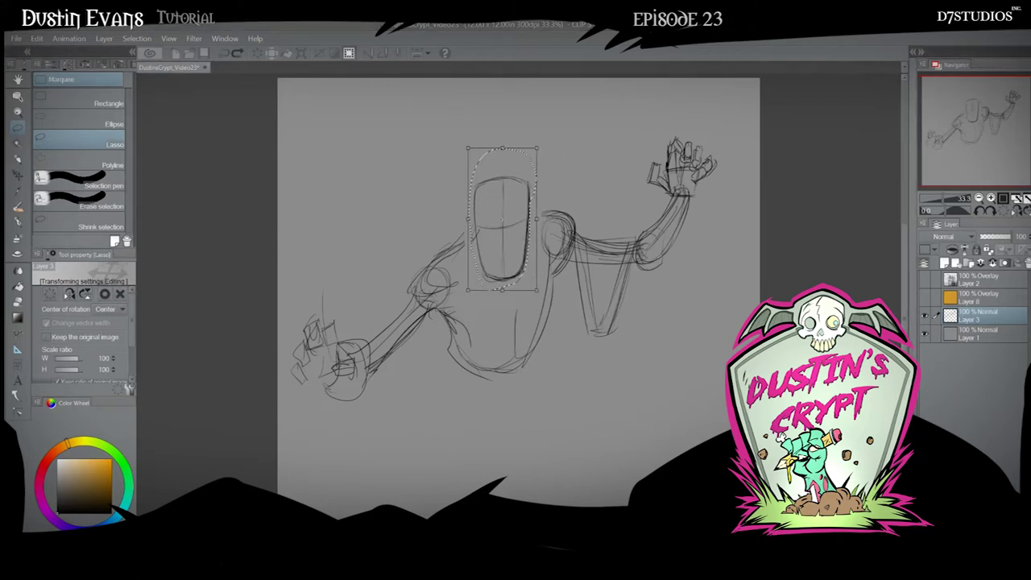
key("Return")
- Deselect the head and pencil in the rib-cage arch, inner chest contours, a hip shape and the neck-to-shoulder lines
key("p")
key("ctrl+d")
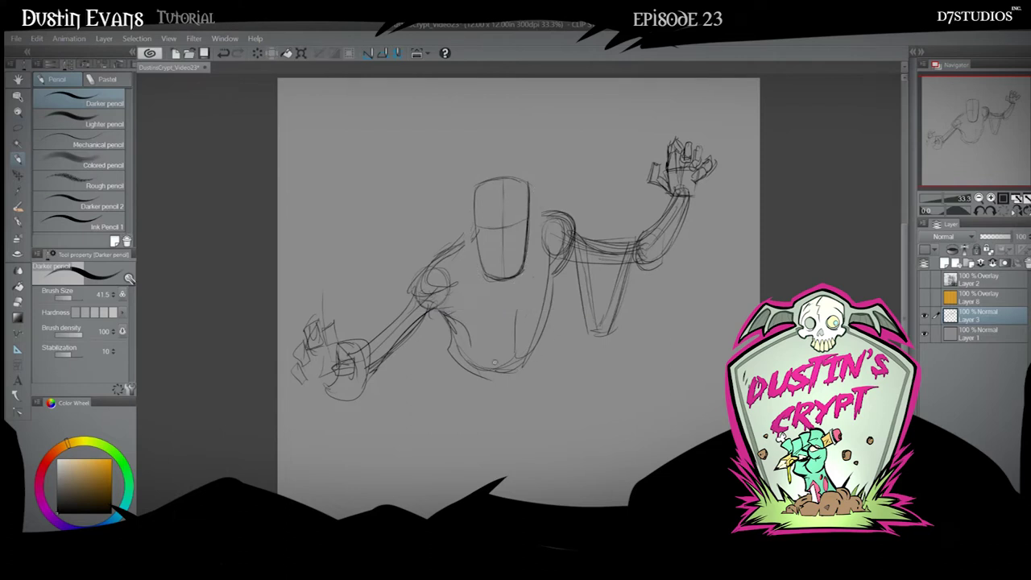
mouse_move(475, 389)
left_mouse_down()
mouse_move(447, 420)
mouse_move(505, 391)
mouse_move(467, 372)
mouse_move(449, 397)
mouse_move(443, 371)
mouse_move(458, 381)
mouse_move(450, 415)
mouse_move(472, 397)
left_mouse_up()
mouse_move(451, 326)
left_mouse_down()
mouse_move(466, 358)
mouse_move(514, 320)
mouse_move(523, 349)
left_mouse_up()
left_click_drag(551, 283, 525, 346)
mouse_move(546, 270)
left_mouse_down()
mouse_move(523, 348)
mouse_move(544, 279)
left_mouse_up()
mouse_move(547, 223)
left_mouse_down()
mouse_move(541, 243)
mouse_move(554, 279)
mouse_move(547, 256)
left_mouse_up()
left_click_drag(457, 303, 446, 322)
left_click_drag(450, 269, 446, 309)
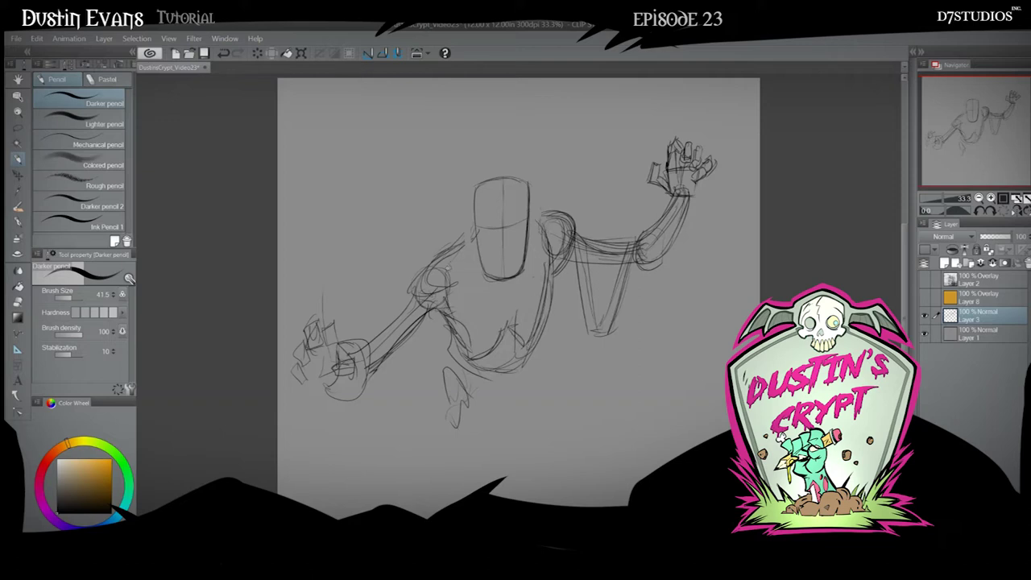
mouse_move(460, 250)
left_mouse_down()
mouse_move(441, 265)
mouse_move(458, 259)
left_mouse_up()
left_click_drag(530, 219, 559, 266)
left_click_drag(551, 296, 546, 314)
- Sketch the hips and both thighs running from the waist down to the lower part of the canvas
mouse_move(444, 370)
left_mouse_down()
mouse_move(451, 418)
mouse_move(439, 428)
mouse_move(457, 498)
left_mouse_up()
left_click_drag(445, 424, 461, 501)
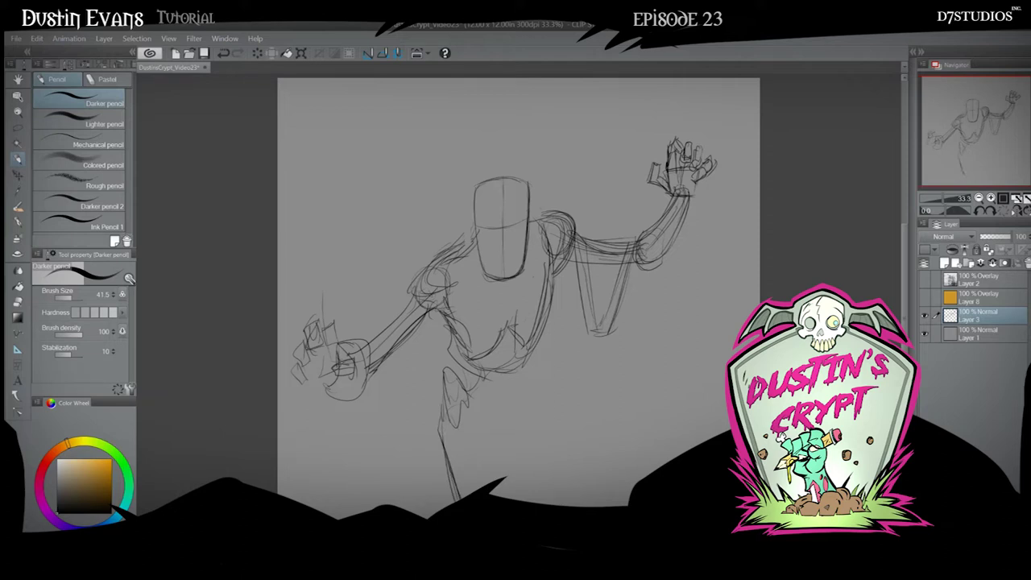
left_click_drag(488, 420, 493, 479)
left_click_drag(491, 439, 498, 479)
left_click_drag(483, 444, 489, 482)
mouse_move(487, 432)
left_mouse_down()
mouse_move(526, 402)
mouse_move(500, 452)
left_mouse_up()
mouse_move(529, 391)
left_mouse_down()
mouse_move(521, 460)
mouse_move(522, 451)
mouse_move(506, 458)
left_mouse_up()
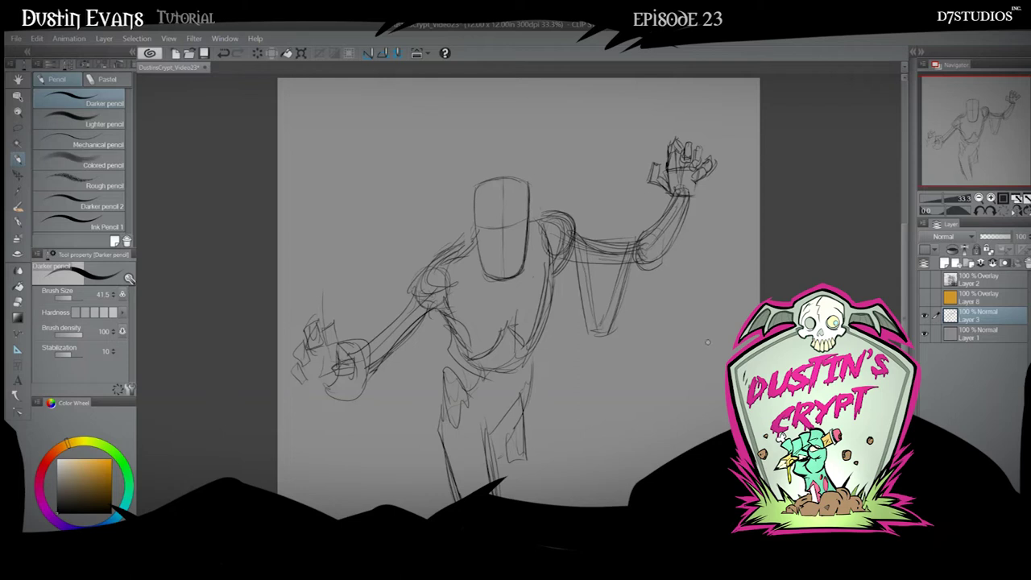
- Redraw the head outline with darker, rounder strokes and reinforce the curved eye line
mouse_move(474, 221)
left_mouse_down()
mouse_move(493, 270)
mouse_move(507, 277)
mouse_move(524, 253)
mouse_move(523, 195)
left_mouse_up()
mouse_move(476, 221)
left_mouse_down()
mouse_move(482, 190)
mouse_move(521, 187)
mouse_move(528, 231)
left_mouse_up()
mouse_move(521, 189)
left_mouse_down()
mouse_move(528, 202)
mouse_move(528, 191)
left_mouse_up()
left_click_drag(476, 228, 520, 231)
left_click_drag(505, 230, 527, 221)
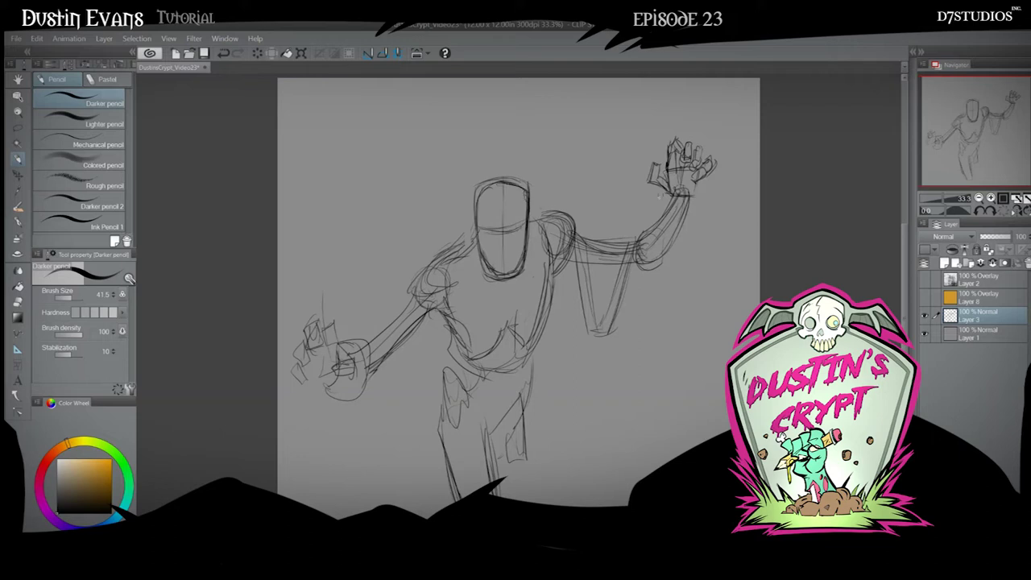
- Sketch one edge of a long diagonal staff, fingers gripping it, and a bent arm leading up to the grip
mouse_move(560, 80)
left_mouse_down()
mouse_move(569, 137)
mouse_move(592, 143)
mouse_move(582, 200)
mouse_move(596, 224)
mouse_move(627, 232)
mouse_move(611, 257)
mouse_move(625, 301)
mouse_move(644, 304)
left_mouse_up()
mouse_move(589, 189)
left_mouse_down()
mouse_move(587, 203)
mouse_move(601, 190)
mouse_move(577, 172)
mouse_move(596, 182)
mouse_move(578, 184)
mouse_move(592, 178)
mouse_move(582, 211)
mouse_move(601, 200)
left_mouse_up()
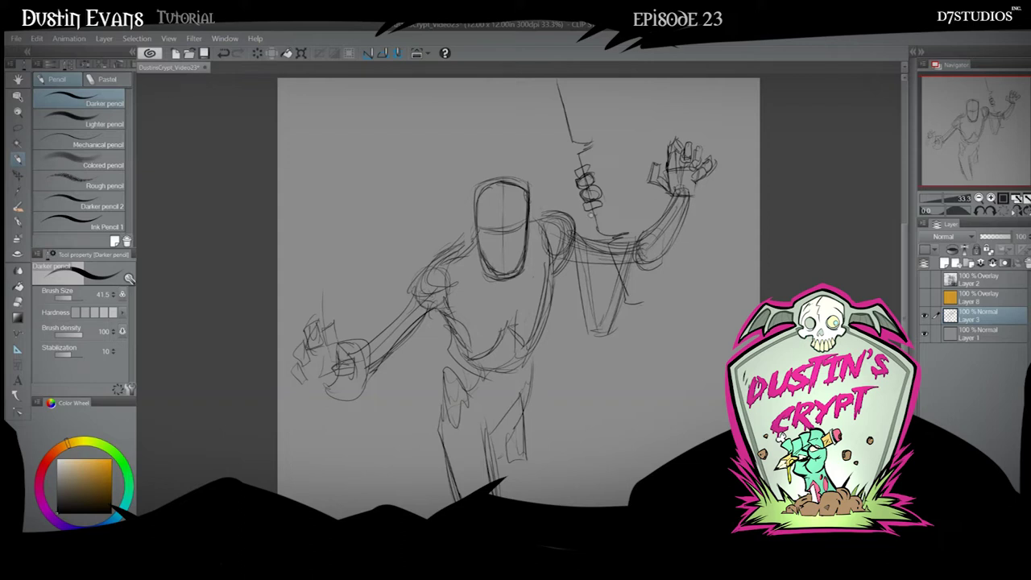
mouse_move(564, 244)
left_mouse_down()
mouse_move(601, 282)
mouse_move(594, 219)
mouse_move(598, 273)
left_mouse_up()
left_click_drag(599, 231, 601, 260)
left_click_drag(595, 276, 615, 283)
- Lasso the old outstretched forearm and open hand, delete them and clear the selection
key("m")
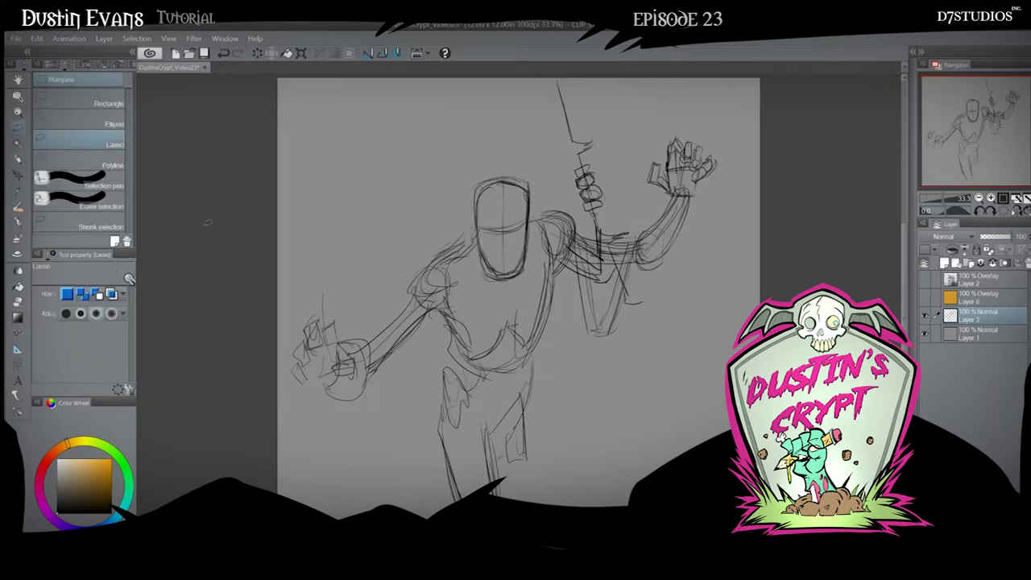
mouse_move(627, 272)
left_mouse_down()
mouse_move(729, 249)
mouse_move(628, 275)
left_mouse_up()
key("Delete")
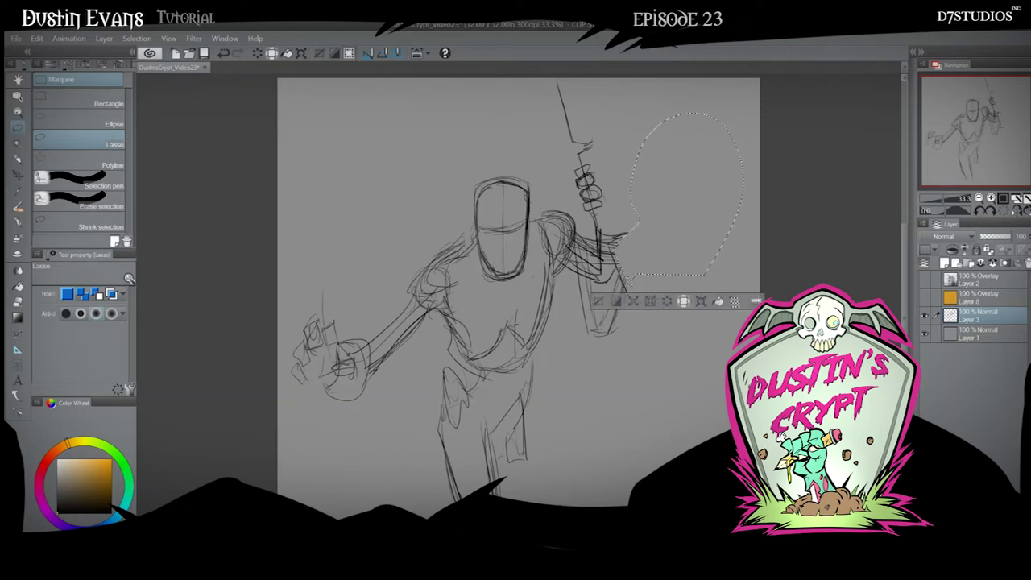
key("ctrl+d")
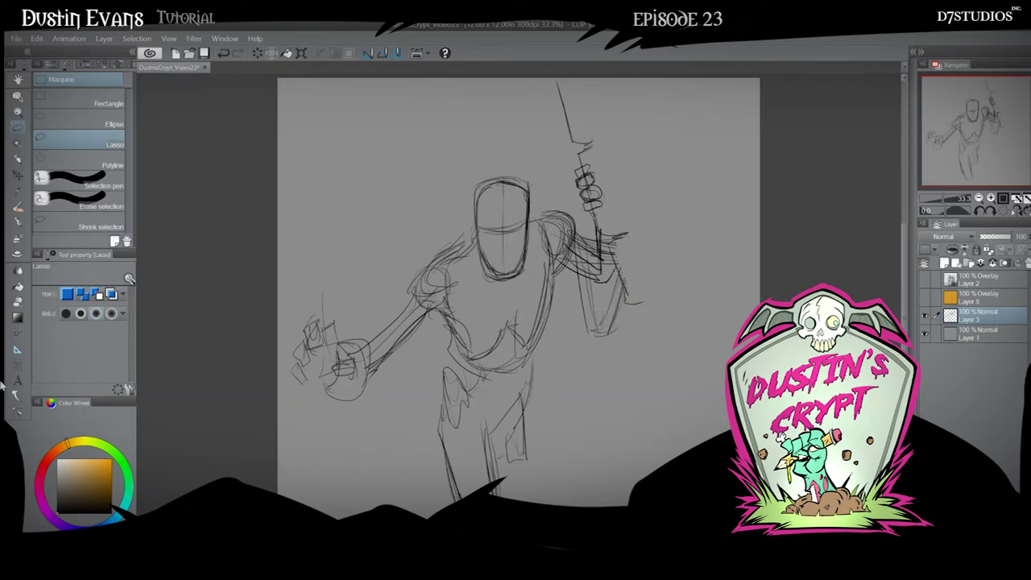
- Extend the staff with the pencil to the lower canvas, adding knobby joints, its second long edge and a side spike
left_click(18, 159)
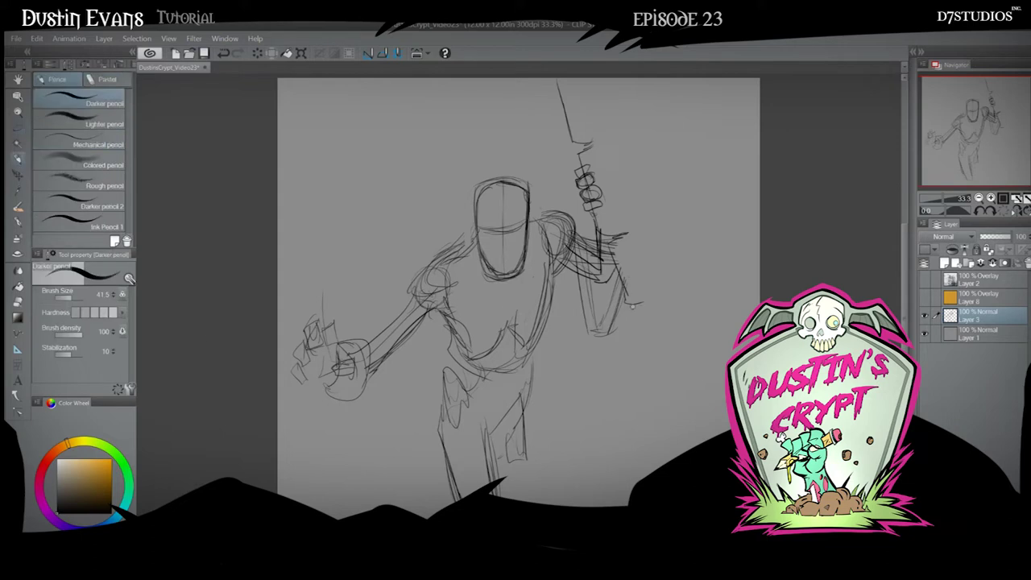
mouse_move(612, 235)
left_mouse_down()
mouse_move(609, 282)
mouse_move(620, 306)
left_mouse_up()
mouse_move(613, 271)
left_mouse_down()
mouse_move(646, 313)
mouse_move(626, 338)
mouse_move(642, 410)
left_mouse_up()
mouse_move(636, 324)
left_mouse_down()
mouse_move(641, 397)
mouse_move(672, 408)
mouse_move(652, 433)
mouse_move(659, 463)
mouse_move(654, 412)
mouse_move(678, 411)
mouse_move(649, 467)
left_mouse_up()
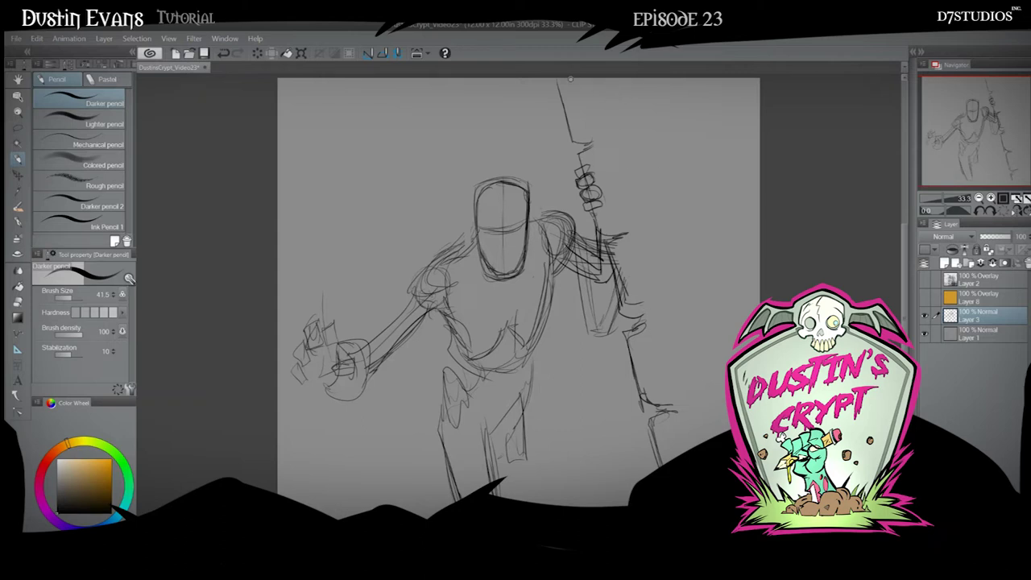
mouse_move(571, 78)
left_mouse_down()
mouse_move(581, 122)
mouse_move(620, 129)
mouse_move(647, 119)
mouse_move(591, 141)
mouse_move(601, 143)
mouse_move(619, 224)
mouse_move(638, 235)
mouse_move(649, 394)
mouse_move(683, 413)
mouse_move(672, 455)
left_mouse_up()
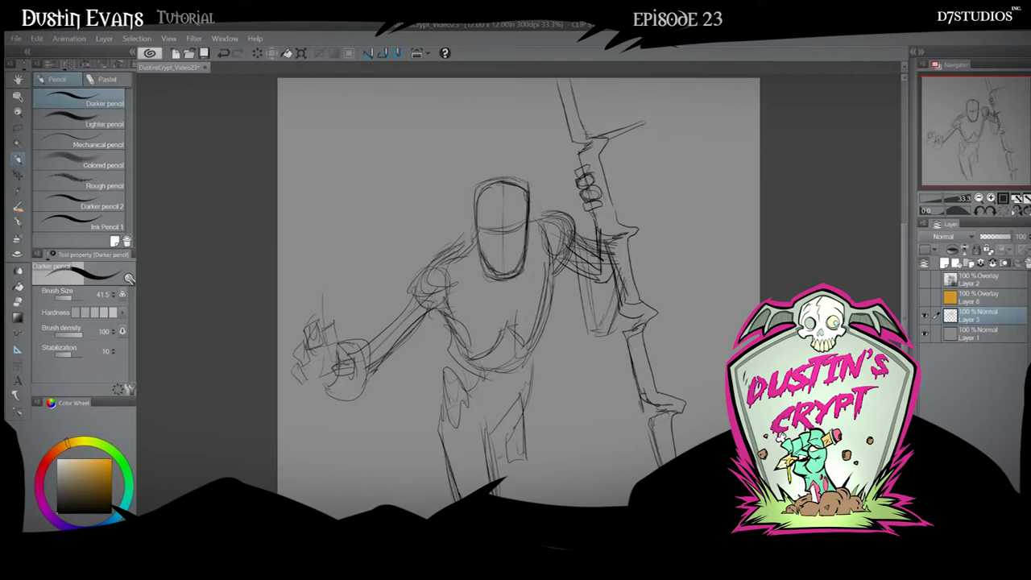
- Pencil two crossed pairs of guide lines in the empty background beyond the staff
left_click_drag(657, 142, 757, 173)
left_click_drag(744, 100, 686, 173)
mouse_move(699, 295)
left_mouse_down()
mouse_move(734, 334)
mouse_move(697, 351)
left_mouse_up()
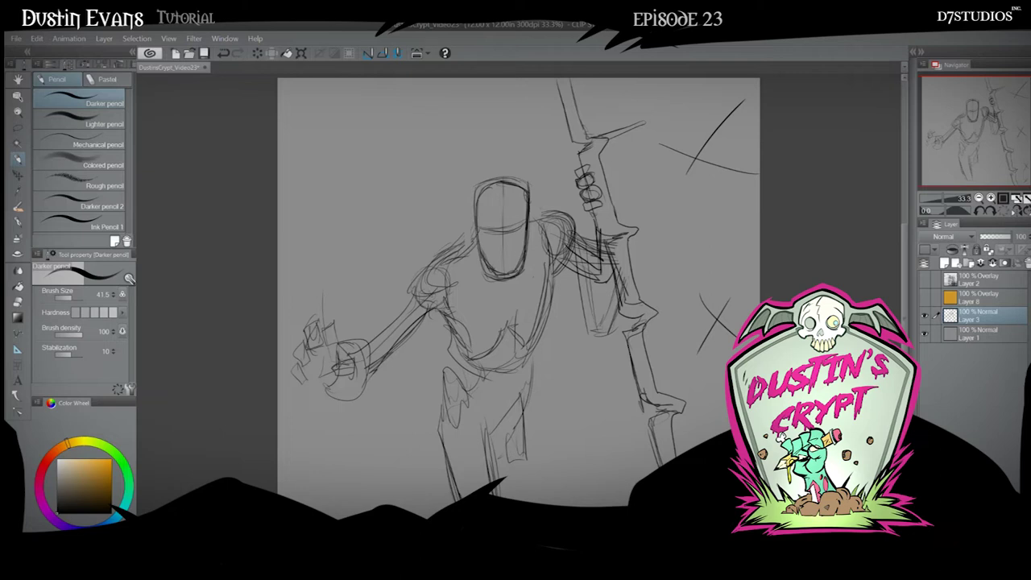
- Sketch a centre line down the torso and add oval hip joints inside the pelvis
mouse_move(508, 284)
left_mouse_down()
mouse_move(503, 325)
mouse_move(509, 288)
mouse_move(483, 392)
left_mouse_up()
left_click_drag(473, 240, 445, 260)
mouse_move(510, 302)
left_mouse_down()
mouse_move(461, 421)
mouse_move(475, 404)
left_mouse_up()
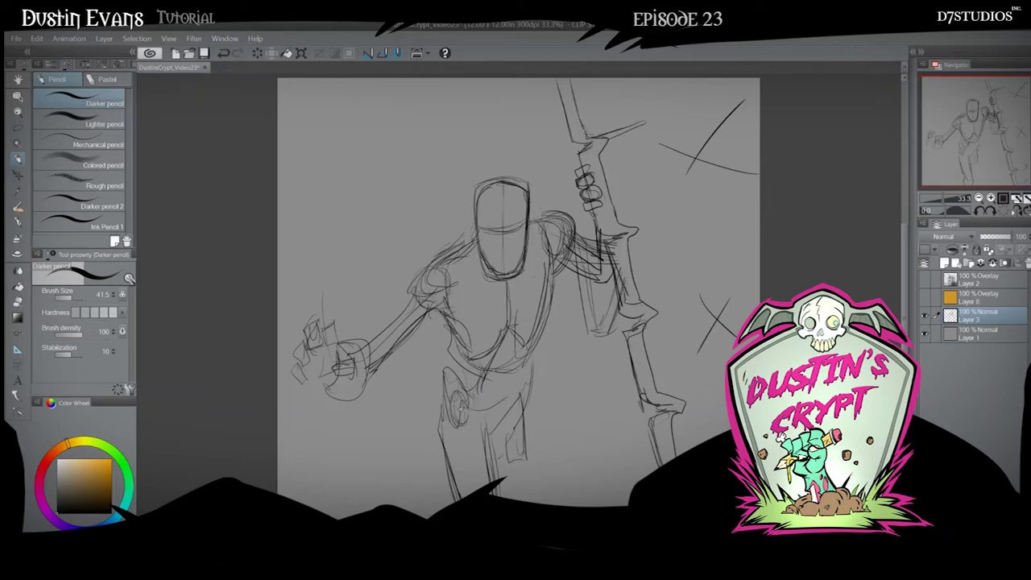
mouse_move(506, 387)
left_mouse_down()
mouse_move(501, 414)
mouse_move(511, 413)
left_mouse_up()
left_click_drag(466, 437, 473, 477)
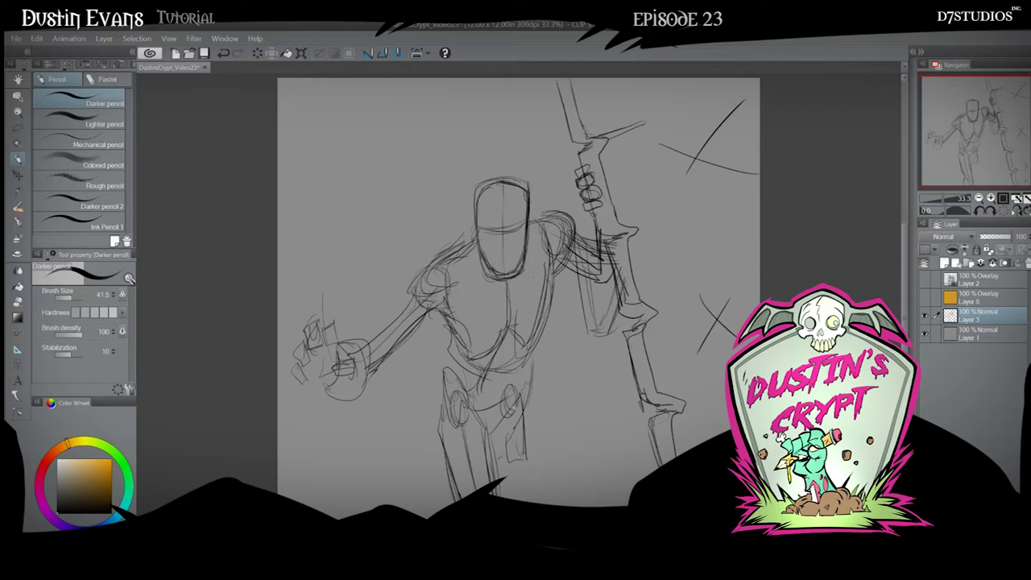
- Pencil firmer thigh contours below both hip joints, with a curved line across the upper leg
left_click_drag(512, 396, 509, 495)
key("ctrl+z")
left_click_drag(518, 399, 513, 477)
left_click_drag(516, 411, 506, 494)
left_click_drag(445, 440, 460, 496)
left_click_drag(486, 437, 488, 462)
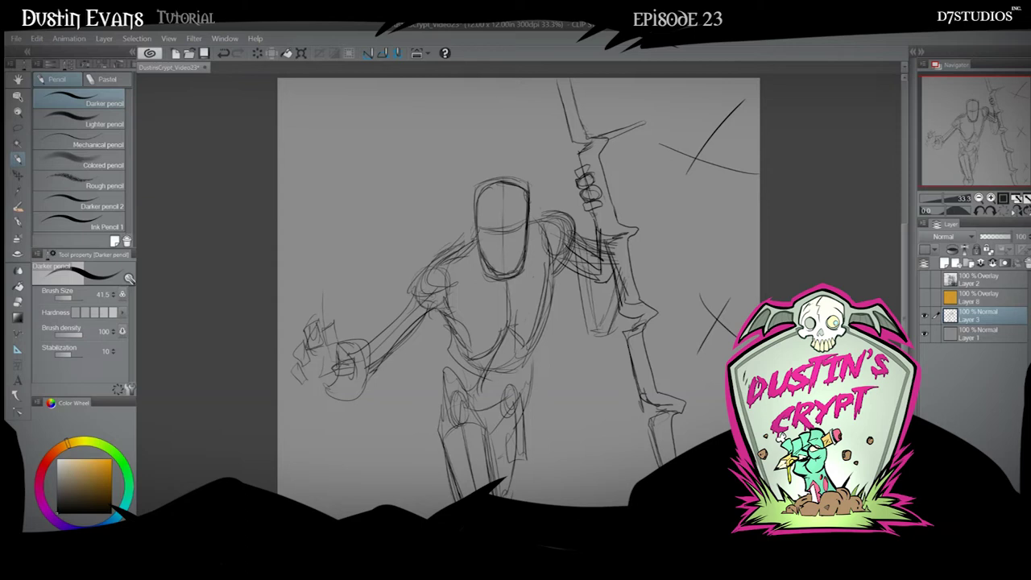
- Sketch long loose strips hanging from the wrist, forearm and upper part of the outstretched arm
mouse_move(336, 400)
left_mouse_down()
mouse_move(347, 482)
mouse_move(342, 390)
left_mouse_up()
left_click_drag(384, 342, 388, 451)
left_click_drag(392, 393, 394, 445)
left_click_drag(417, 307, 422, 368)
left_click_drag(428, 314, 431, 390)
left_click_drag(435, 283, 440, 260)
- Darken the sides of the head and pencil a collar line across the upper chest
mouse_move(481, 216)
left_mouse_down()
mouse_move(483, 272)
mouse_move(483, 242)
left_mouse_up()
mouse_move(488, 185)
left_mouse_down()
mouse_move(480, 233)
mouse_move(524, 193)
mouse_move(522, 246)
mouse_move(491, 282)
mouse_move(522, 269)
left_mouse_up()
left_click_drag(450, 285, 542, 257)
left_click_drag(482, 242, 494, 248)
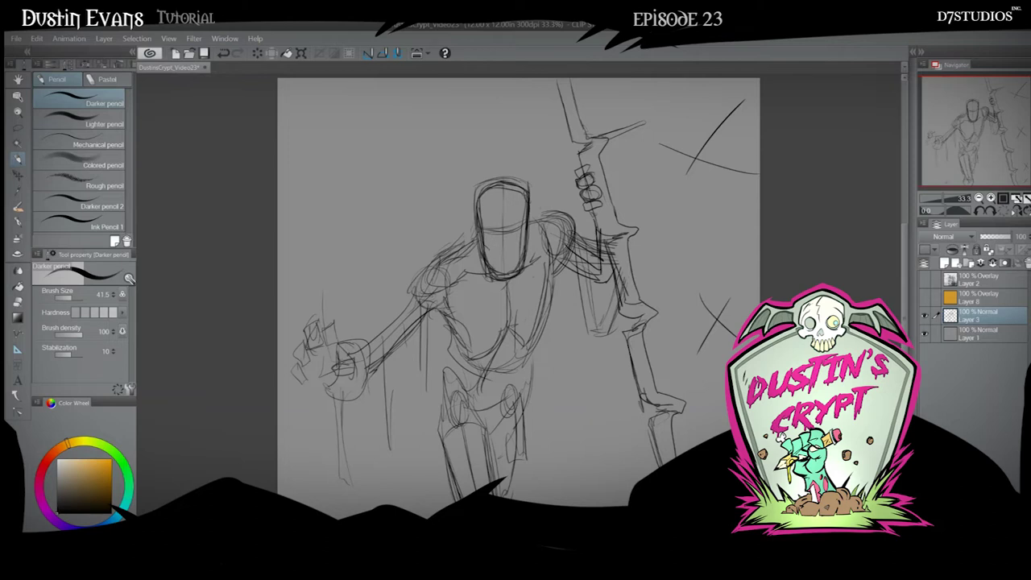
- Sketch slanted ground lines and a rounded mound beside the leg, and reinforce the outstretched arm's shoulder
mouse_move(610, 494)
left_mouse_down()
mouse_move(635, 487)
mouse_move(522, 488)
left_mouse_up()
mouse_move(635, 460)
left_mouse_down()
mouse_move(531, 480)
mouse_move(586, 457)
left_mouse_up()
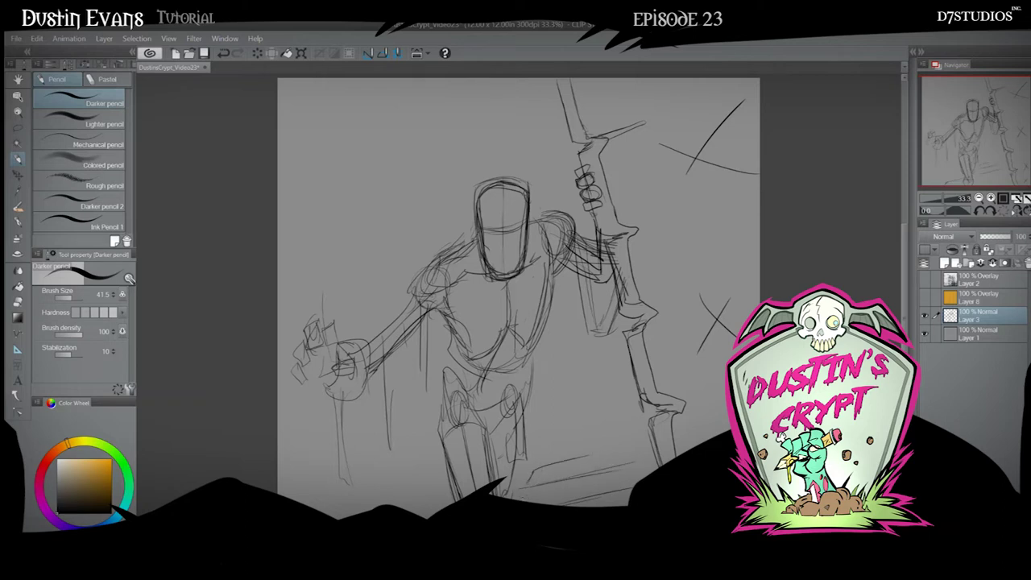
left_click_drag(518, 476, 545, 486)
mouse_move(502, 415)
left_mouse_down()
mouse_move(512, 494)
mouse_move(513, 483)
left_mouse_up()
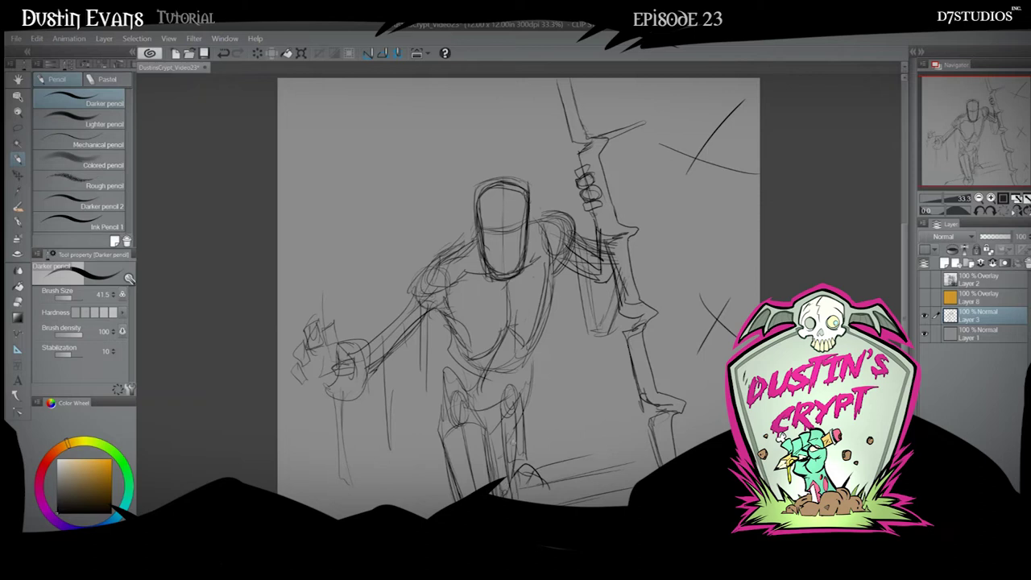
left_click_drag(548, 497, 572, 504)
mouse_move(422, 289)
left_mouse_down()
mouse_move(436, 260)
mouse_move(452, 273)
mouse_move(428, 310)
left_mouse_up()
mouse_move(449, 255)
left_mouse_down()
mouse_move(458, 287)
mouse_move(448, 300)
mouse_move(482, 272)
mouse_move(479, 243)
left_mouse_up()
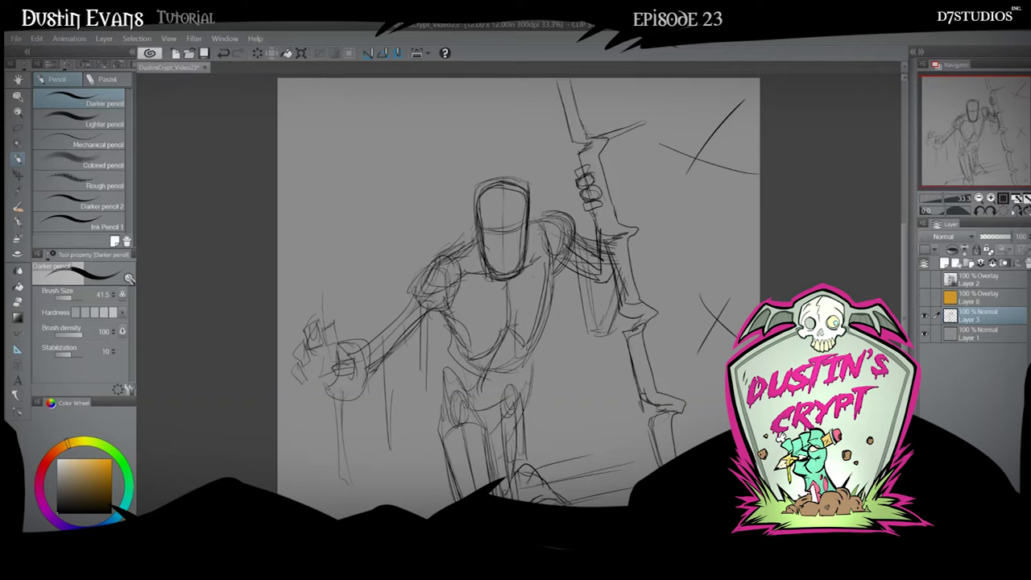
- Sketch stone blocks and a flaming wall torch behind the outstretched arm, and rough in the facial features
mouse_move(343, 256)
left_mouse_down()
mouse_move(319, 193)
mouse_move(360, 171)
mouse_move(393, 256)
mouse_move(371, 174)
left_mouse_up()
mouse_move(343, 248)
left_mouse_down()
mouse_move(327, 227)
mouse_move(314, 174)
mouse_move(363, 178)
left_mouse_up()
mouse_move(335, 261)
left_mouse_down()
mouse_move(394, 270)
mouse_move(351, 264)
mouse_move(367, 259)
mouse_move(390, 312)
left_mouse_up()
mouse_move(377, 259)
left_mouse_down()
mouse_move(405, 256)
mouse_move(401, 370)
left_mouse_up()
mouse_move(379, 167)
left_mouse_down()
mouse_move(389, 198)
mouse_move(384, 124)
mouse_move(402, 196)
mouse_move(411, 176)
mouse_move(409, 193)
mouse_move(382, 179)
mouse_move(382, 129)
mouse_move(404, 176)
left_mouse_up()
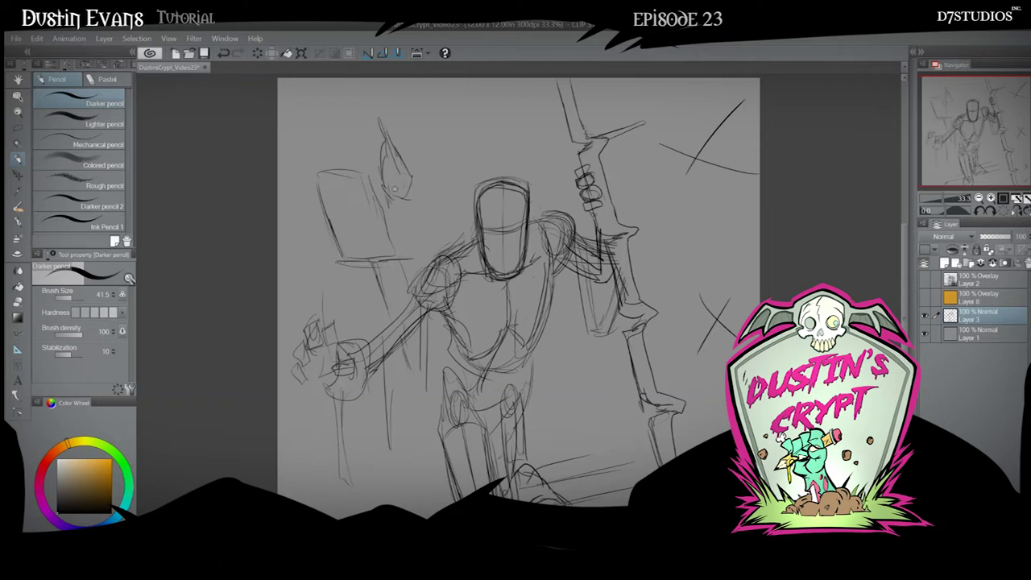
mouse_move(413, 194)
left_mouse_down()
mouse_move(375, 236)
mouse_move(389, 240)
mouse_move(399, 191)
mouse_move(382, 235)
left_mouse_up()
mouse_move(382, 189)
left_mouse_down()
mouse_move(390, 220)
mouse_move(376, 185)
mouse_move(387, 103)
left_mouse_up()
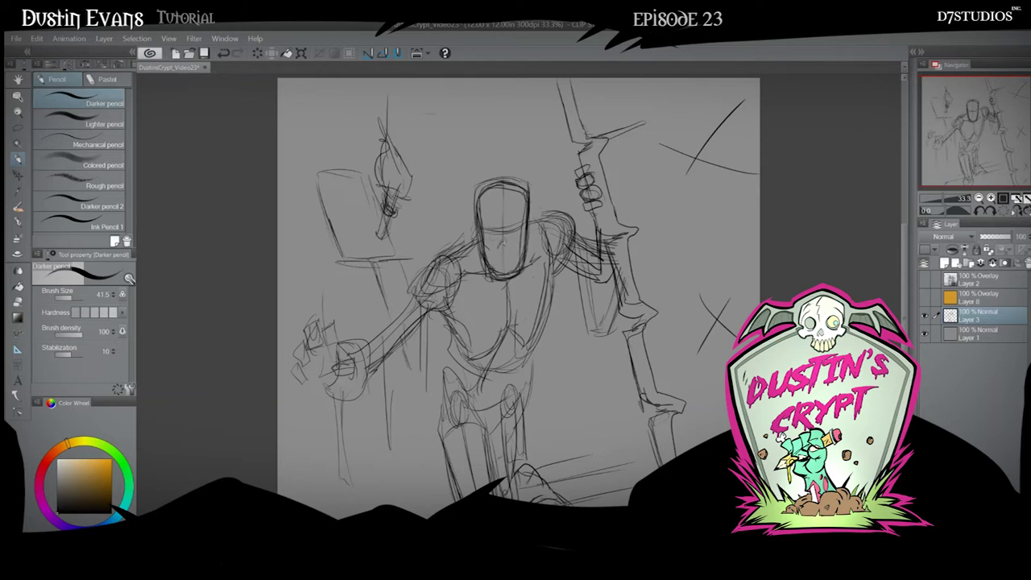
mouse_move(493, 256)
left_mouse_down()
mouse_move(511, 257)
mouse_move(487, 229)
mouse_move(520, 228)
mouse_move(485, 211)
left_mouse_up()
- Fade the sketch layer to 33% opacity and prepare a new layer above it for inking with G-pen 2
left_click(991, 237)
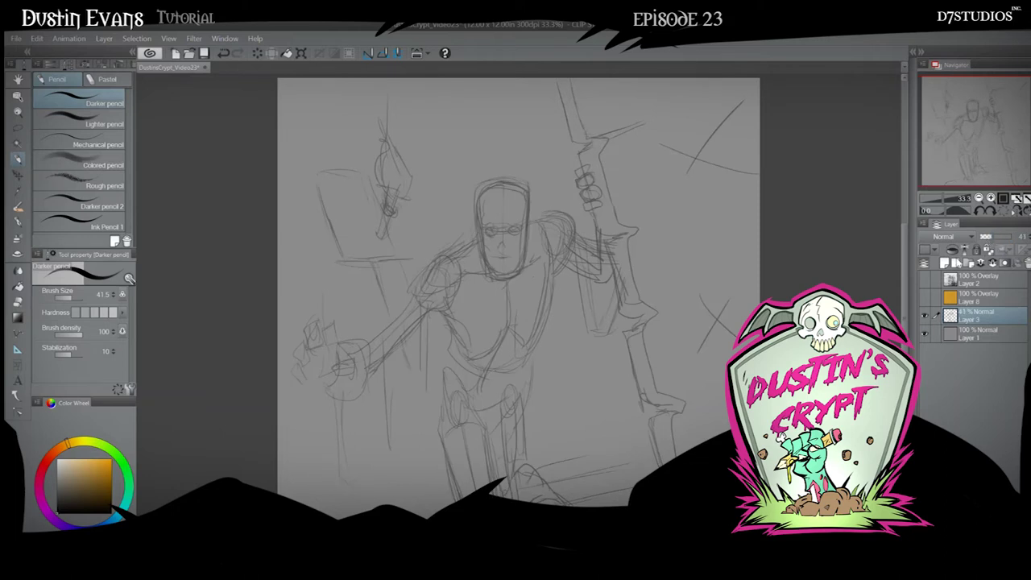
left_click(985, 237)
left_click(942, 263)
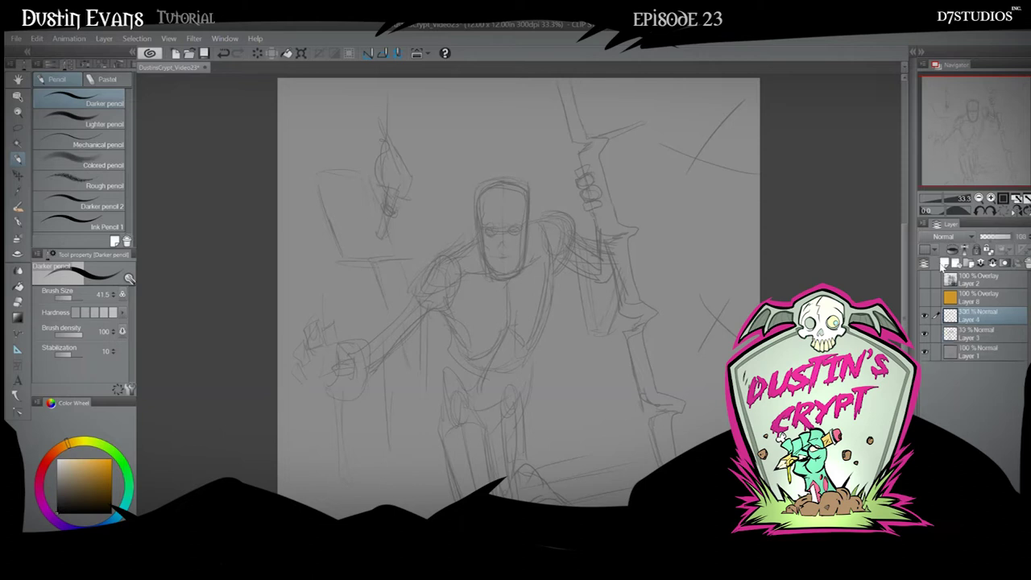
left_click(17, 221)
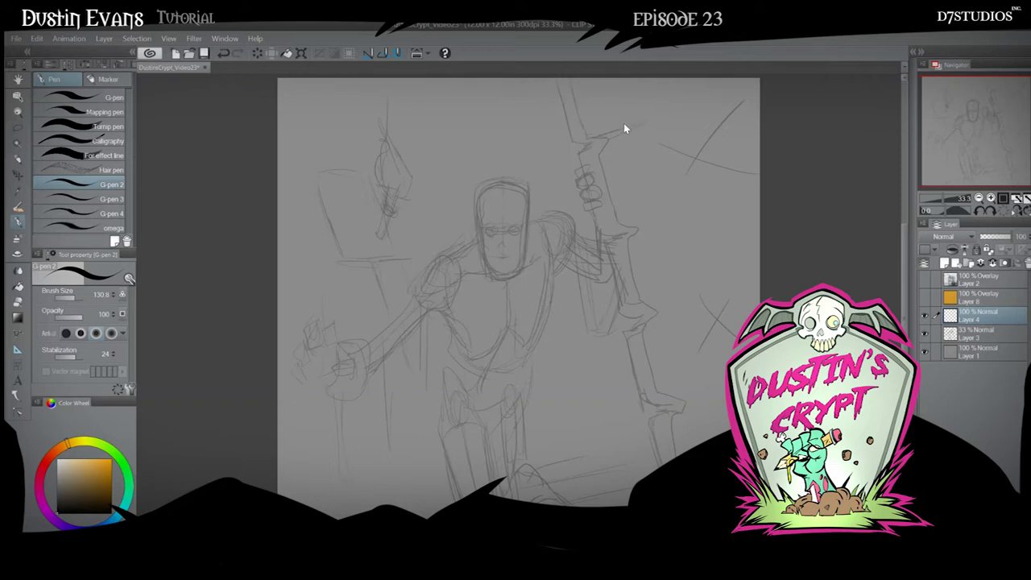
left_click_drag(600, 235, 612, 236)
mouse_move(479, 232)
left_mouse_down()
mouse_move(526, 210)
mouse_move(475, 230)
mouse_move(476, 217)
mouse_move(529, 201)
mouse_move(470, 212)
mouse_move(524, 200)
left_mouse_up()
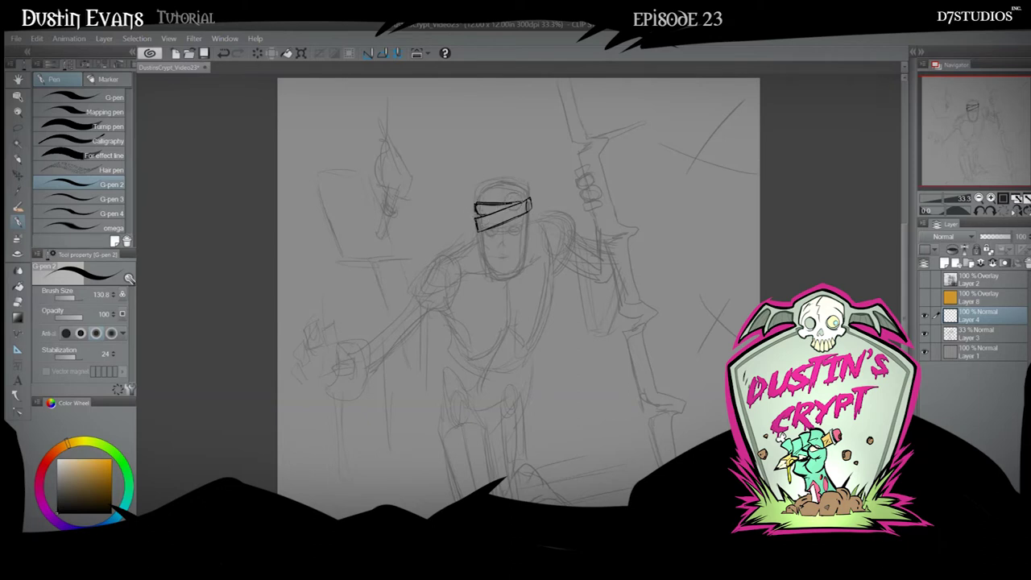
left_click_drag(485, 230, 499, 225)
mouse_move(514, 222)
left_mouse_down()
mouse_move(491, 240)
mouse_move(515, 216)
mouse_move(488, 228)
mouse_move(482, 247)
left_mouse_up()
mouse_move(476, 204)
left_mouse_down()
mouse_move(477, 219)
mouse_move(477, 185)
mouse_move(493, 174)
left_mouse_up()
key("ctrl+z")
key("ctrl+z")
key("ctrl+z")
key("ctrl+z")
key("ctrl+z")
mouse_move(478, 212)
left_mouse_down()
mouse_move(481, 198)
mouse_move(522, 187)
mouse_move(508, 194)
left_mouse_up()
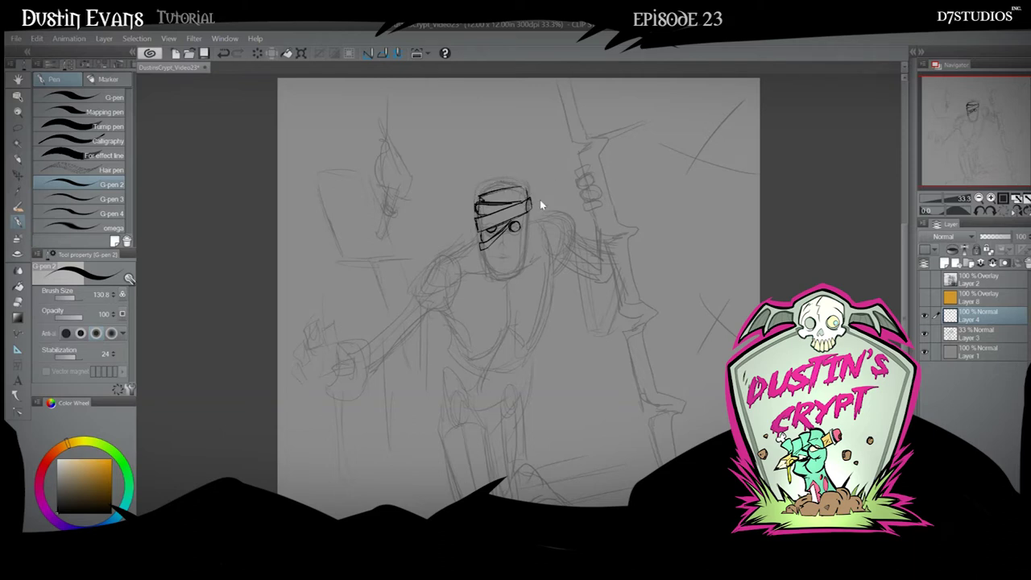
key("ctrl+z")
key("ctrl+z")
key("ctrl+z")
key("ctrl+z")
key("ctrl+z")
key("ctrl+z")
key("ctrl+z")
key("ctrl+z")
key("ctrl+z")
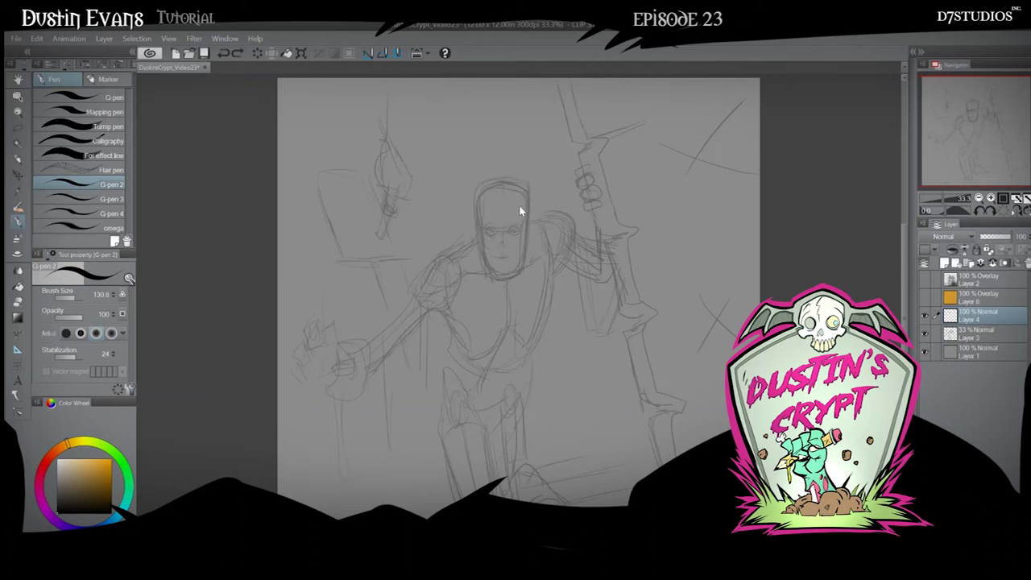
- Ink overlapping bandage wraps around the forehead and crown, reworking the bands until they fit
mouse_move(476, 231)
left_mouse_down()
mouse_move(529, 213)
mouse_move(474, 220)
mouse_move(529, 204)
mouse_move(528, 214)
mouse_move(488, 210)
mouse_move(526, 205)
mouse_move(476, 219)
mouse_move(528, 187)
mouse_move(511, 202)
mouse_move(529, 197)
mouse_move(528, 207)
left_mouse_up()
key("ctrl+z")
mouse_move(470, 207)
left_mouse_down()
mouse_move(483, 190)
mouse_move(470, 188)
mouse_move(532, 179)
left_mouse_up()
key("ctrl+z")
left_click_drag(477, 203, 522, 187)
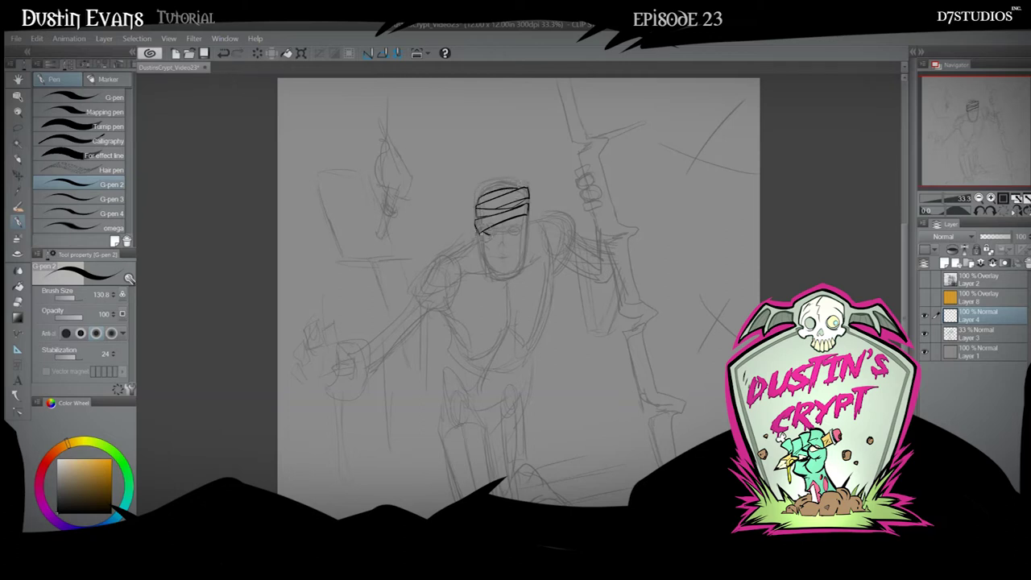
left_click_drag(469, 237, 484, 226)
- Ink the skull's eye sockets, nose hole and upper teeth, plus a loose bandage curving below the jaw
left_click_drag(475, 231, 487, 248)
left_click_drag(484, 233, 496, 231)
left_click_drag(513, 222, 516, 234)
mouse_move(490, 247)
left_mouse_down()
mouse_move(485, 260)
mouse_move(504, 263)
mouse_move(525, 242)
mouse_move(478, 270)
mouse_move(510, 310)
mouse_move(485, 263)
mouse_move(510, 310)
left_mouse_up()
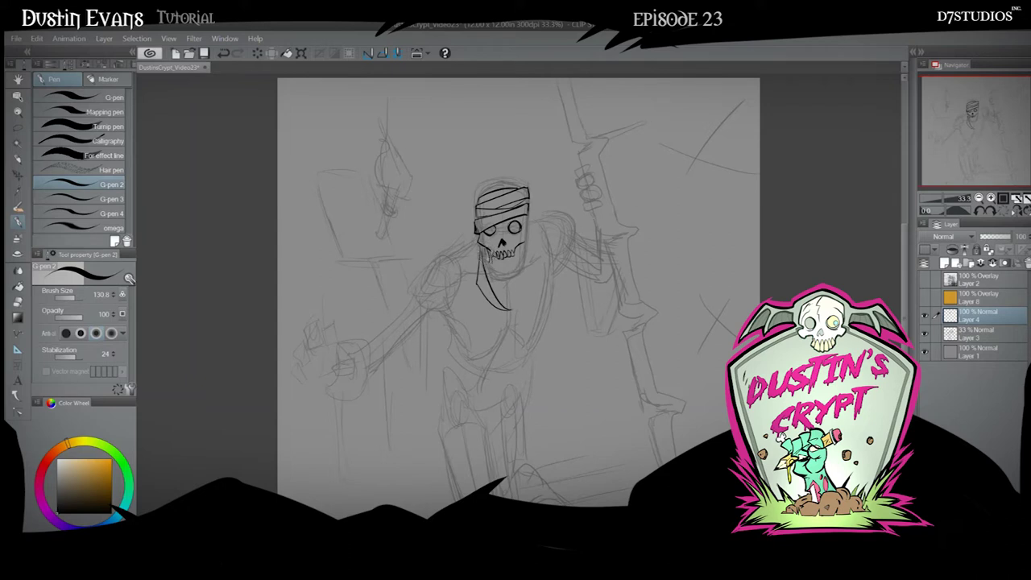
- Rework the skull's jaw and teeth, darken the eye area and add detail to the head wraps
mouse_move(483, 247)
left_mouse_down()
mouse_move(506, 276)
mouse_move(484, 246)
left_mouse_up()
key("ctrl+z")
key("ctrl+z")
key("ctrl+z")
left_click_drag(487, 255, 490, 270)
mouse_move(483, 229)
left_mouse_down()
mouse_move(511, 221)
mouse_move(509, 232)
left_mouse_up()
mouse_move(474, 192)
left_mouse_down()
mouse_move(500, 171)
mouse_move(516, 188)
left_mouse_up()
mouse_move(512, 258)
left_mouse_down()
mouse_move(502, 263)
mouse_move(522, 263)
left_mouse_up()
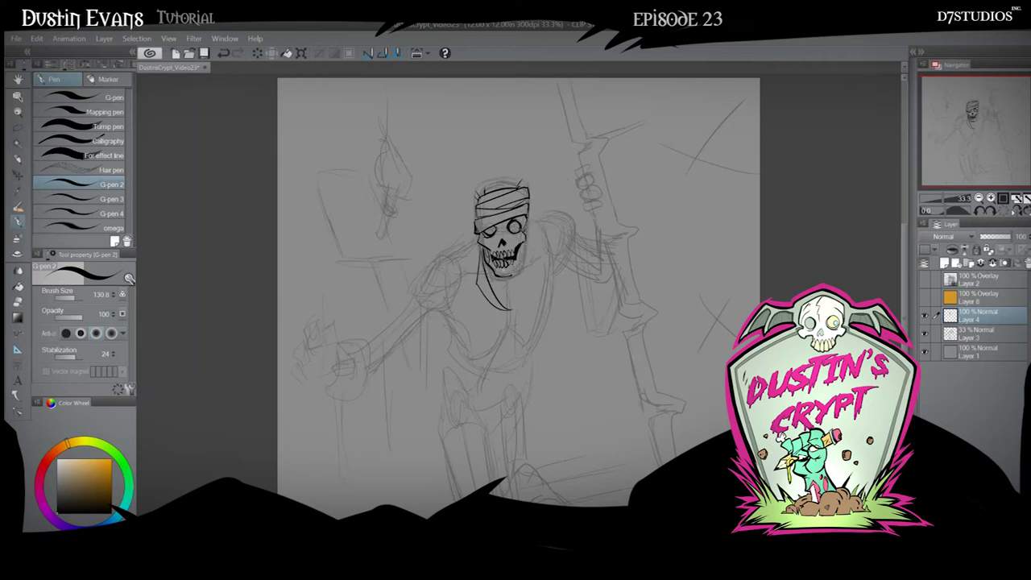
- Complete the bandage loop hanging under the chin and thicken the cheek and jaw shading
left_click_drag(510, 310, 519, 277)
left_click_drag(485, 240, 488, 263)
left_click_drag(505, 259, 516, 248)
left_click_drag(479, 241, 486, 245)
left_click_drag(516, 307, 528, 251)
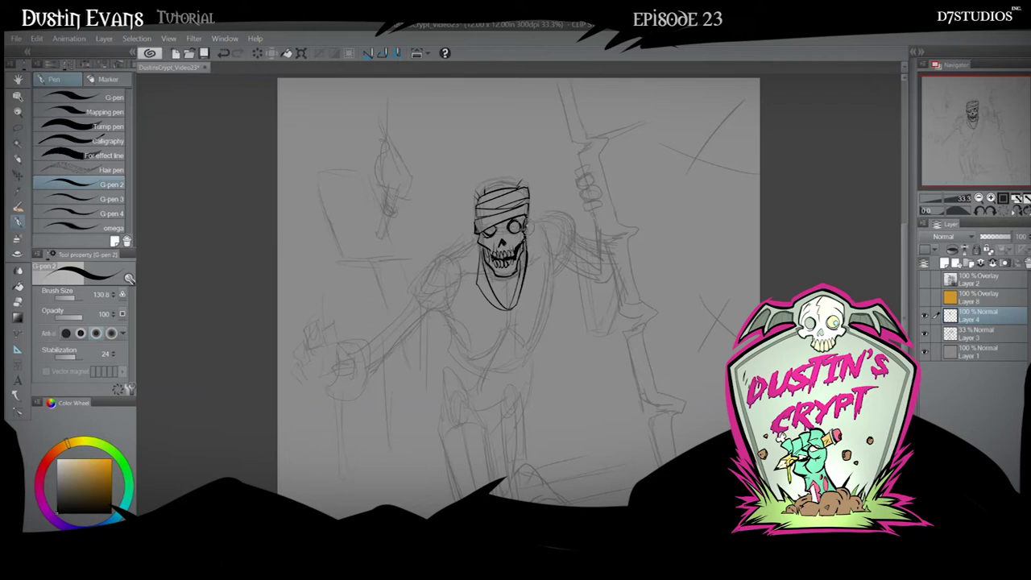
left_click_drag(528, 230, 528, 257)
- Ink the outstretched arm's shoulder and upper arm, with a long loose wrap hanging from the forearm
left_click_drag(423, 271, 431, 266)
left_click_drag(368, 341, 383, 326)
left_click_drag(383, 326, 398, 398)
mouse_move(398, 399)
left_mouse_down()
mouse_move(415, 406)
mouse_move(417, 310)
mouse_move(406, 381)
mouse_move(418, 403)
mouse_move(407, 342)
mouse_move(392, 330)
mouse_move(417, 323)
mouse_move(406, 335)
mouse_move(418, 324)
mouse_move(398, 310)
mouse_move(441, 261)
left_mouse_up()
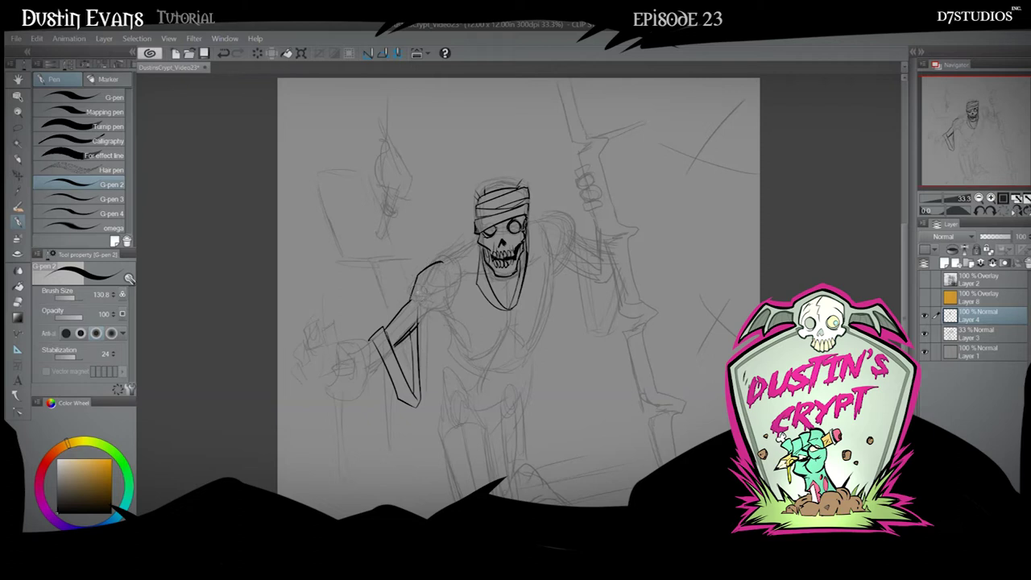
- Ink the vertical chest strap, the crossing bandages over the torso and the underside of the arm
left_click_drag(443, 263, 442, 318)
mouse_move(442, 317)
left_mouse_down()
mouse_move(448, 327)
mouse_move(456, 251)
mouse_move(477, 240)
mouse_move(477, 272)
left_mouse_up()
key("ctrl+z")
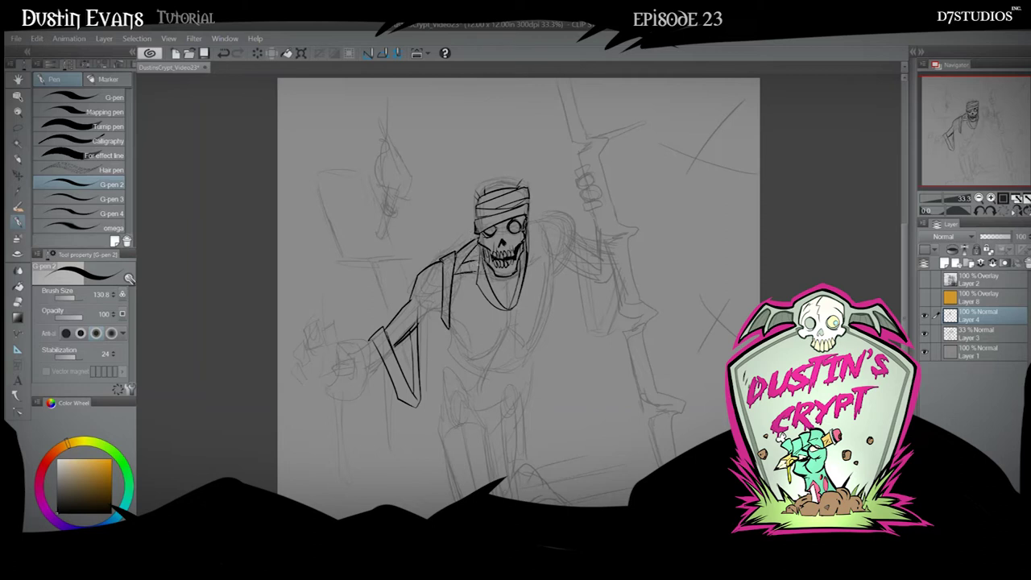
mouse_move(458, 282)
left_mouse_down()
mouse_move(478, 279)
mouse_move(505, 304)
mouse_move(467, 314)
mouse_move(530, 277)
mouse_move(555, 230)
mouse_move(546, 208)
mouse_move(551, 268)
mouse_move(453, 330)
left_mouse_up()
mouse_move(487, 328)
left_mouse_down()
mouse_move(546, 320)
mouse_move(551, 280)
mouse_move(509, 312)
mouse_move(454, 294)
left_mouse_up()
mouse_move(409, 330)
left_mouse_down()
mouse_move(438, 312)
mouse_move(430, 302)
left_mouse_up()
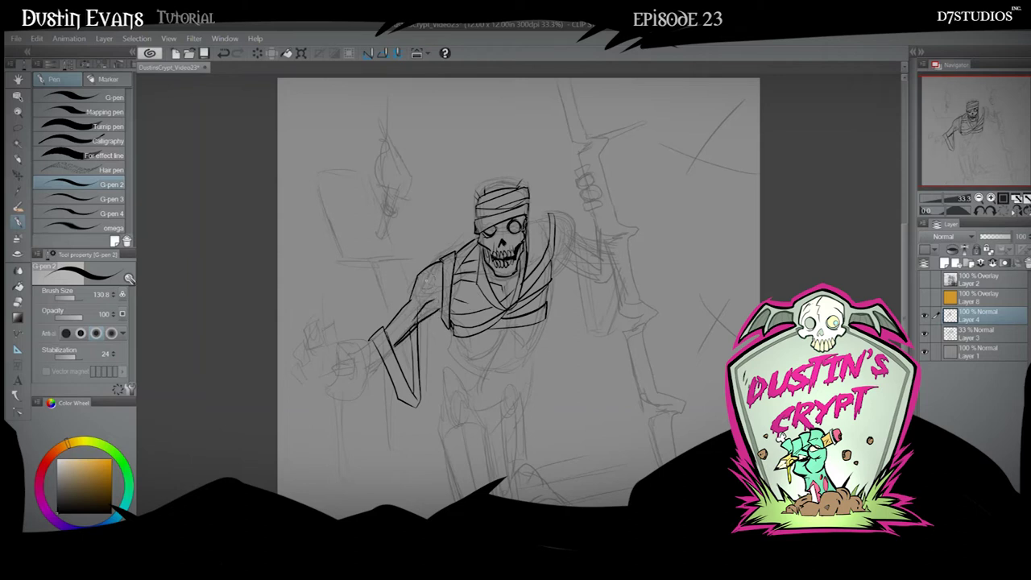
- Ink shoulder details and the bony, curled fingers of the outstretched hand, redoing the unsatisfactory finger strokes
mouse_move(411, 297)
left_mouse_down()
mouse_move(442, 260)
mouse_move(430, 263)
left_mouse_up()
mouse_move(375, 330)
left_mouse_down()
mouse_move(330, 374)
mouse_move(346, 364)
mouse_move(350, 374)
mouse_move(353, 357)
mouse_move(316, 346)
mouse_move(330, 319)
mouse_move(345, 345)
mouse_move(374, 341)
left_mouse_up()
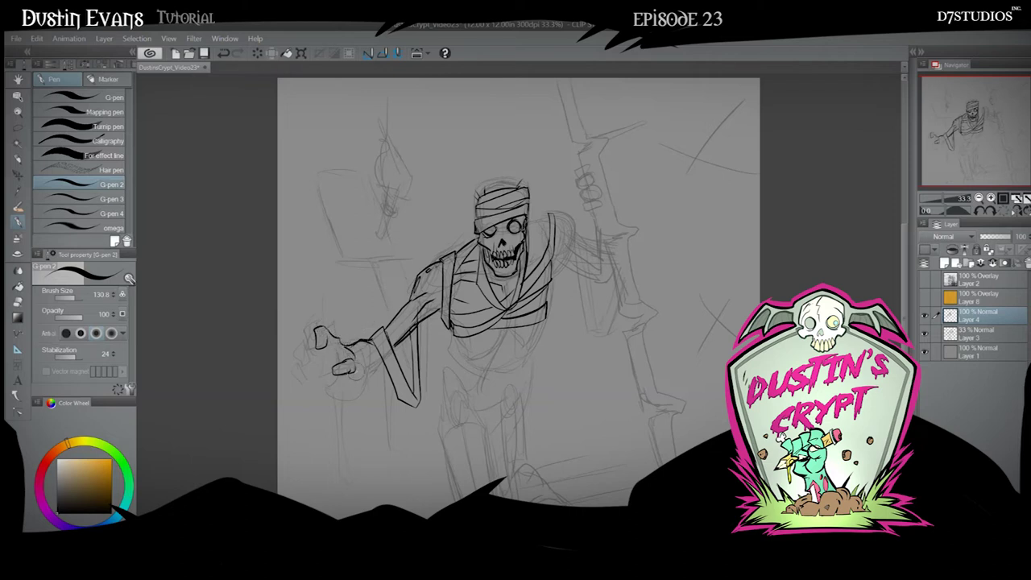
left_click_drag(347, 376, 381, 355)
mouse_move(316, 334)
left_mouse_down()
mouse_move(300, 346)
mouse_move(317, 362)
left_mouse_up()
mouse_move(313, 339)
left_mouse_down()
mouse_move(298, 354)
mouse_move(311, 370)
left_mouse_up()
key("ctrl+z")
key("ctrl+z")
key("ctrl+z")
key("ctrl+z")
mouse_move(310, 330)
left_mouse_down()
mouse_move(322, 327)
mouse_move(318, 346)
mouse_move(309, 330)
mouse_move(319, 344)
mouse_move(319, 327)
mouse_move(336, 348)
mouse_move(300, 347)
mouse_move(307, 359)
mouse_move(314, 344)
mouse_move(310, 364)
mouse_move(296, 364)
mouse_move(319, 380)
mouse_move(300, 371)
mouse_move(301, 382)
mouse_move(311, 372)
mouse_move(318, 382)
left_mouse_up()
key("ctrl+z")
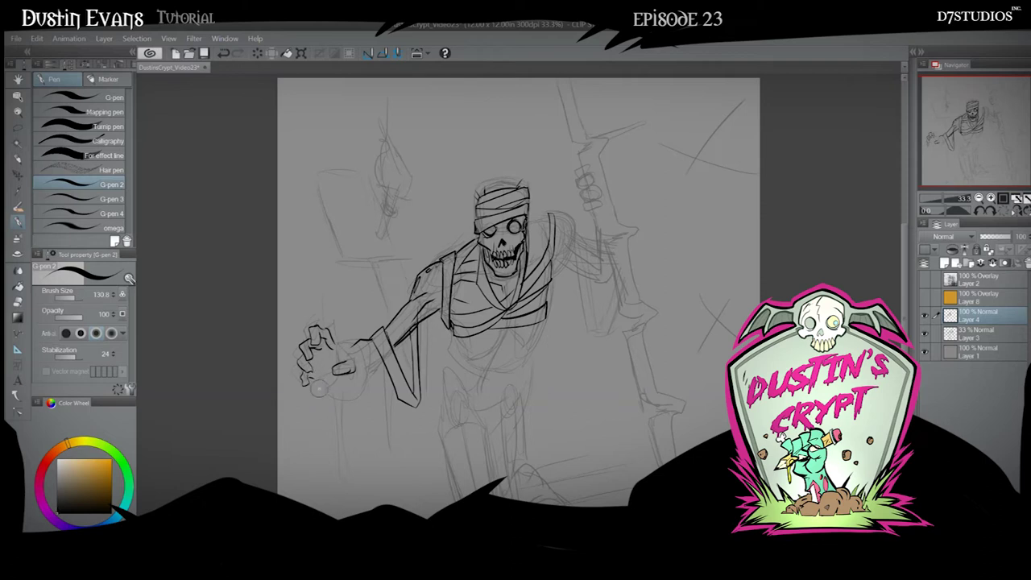
- Ink the palm, thumb and knuckle lines, connecting the hand to the bandaged wrist
mouse_move(319, 379)
left_mouse_down()
mouse_move(310, 375)
mouse_move(345, 388)
left_mouse_up()
mouse_move(330, 347)
left_mouse_down()
mouse_move(320, 371)
mouse_move(331, 372)
left_mouse_up()
left_click_drag(337, 340, 348, 352)
mouse_move(342, 373)
left_mouse_down()
mouse_move(375, 372)
mouse_move(378, 351)
mouse_move(321, 351)
left_mouse_up()
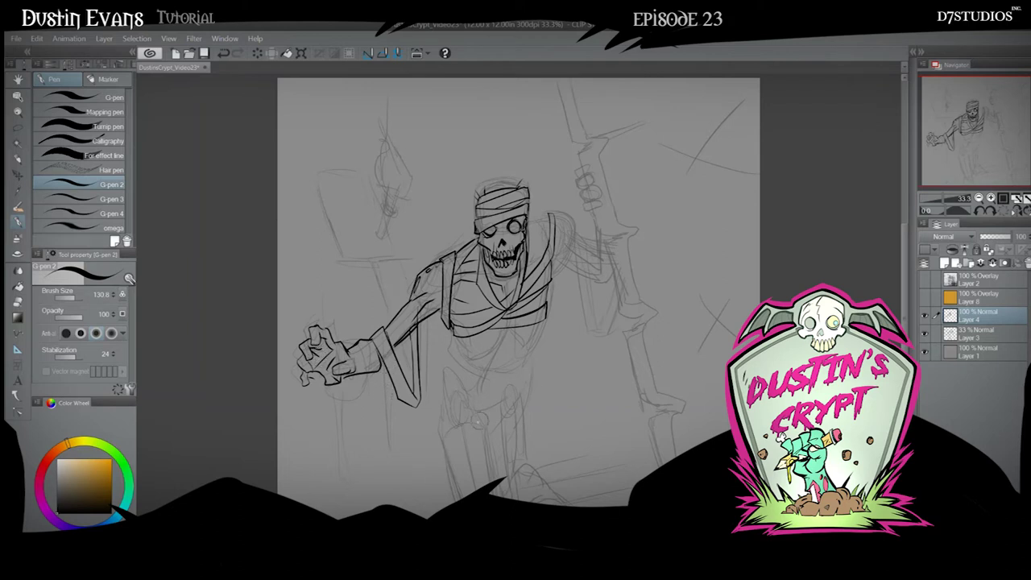
- Ink the lower ribcage edge, dark spine, jagged hip and the first bandage bands across the thigh
mouse_move(485, 354)
left_mouse_down()
mouse_move(507, 336)
mouse_move(489, 344)
mouse_move(476, 399)
mouse_move(484, 364)
left_mouse_up()
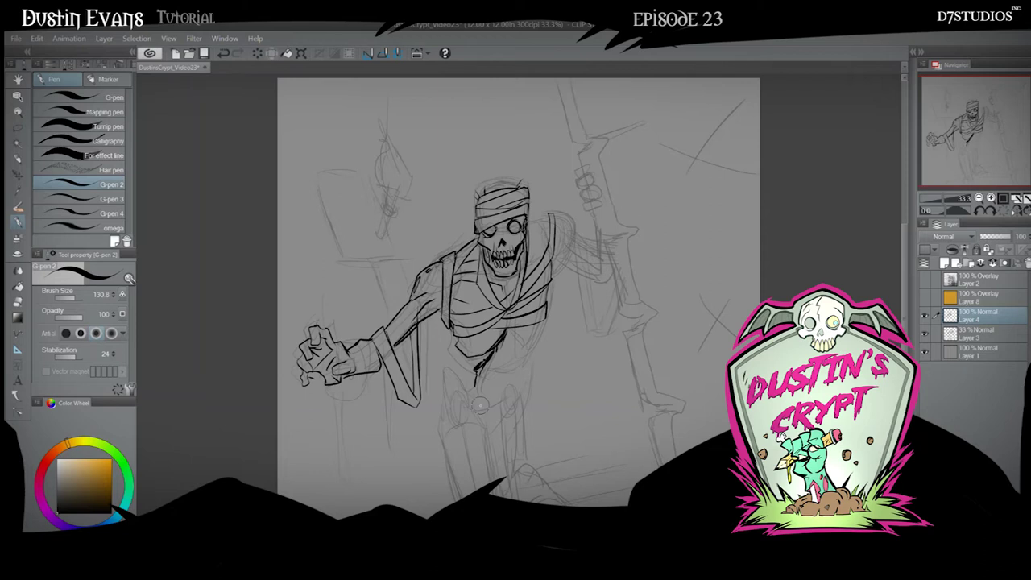
mouse_move(500, 345)
left_mouse_down()
mouse_move(474, 367)
mouse_move(483, 358)
left_mouse_up()
mouse_move(450, 364)
left_mouse_down()
mouse_move(457, 403)
mouse_move(443, 399)
mouse_move(441, 441)
mouse_move(486, 423)
left_mouse_up()
mouse_move(447, 464)
left_mouse_down()
mouse_move(493, 427)
mouse_move(490, 459)
left_mouse_up()
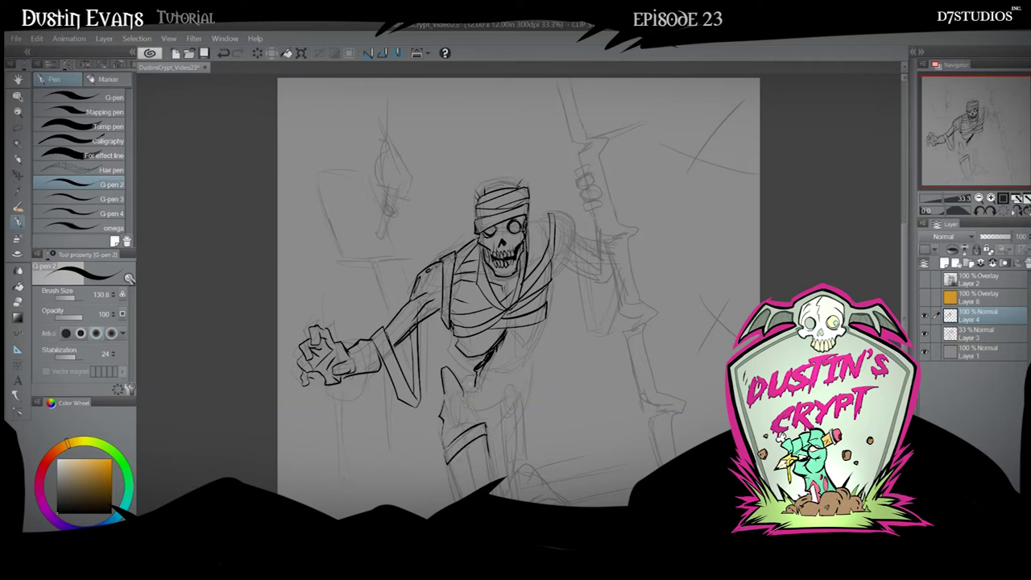
mouse_move(464, 391)
left_mouse_down()
mouse_move(481, 396)
mouse_move(473, 391)
mouse_move(489, 354)
mouse_move(476, 369)
mouse_move(457, 349)
mouse_move(484, 359)
left_mouse_up()
- Ink the pointed strip hanging from the wrist and the flaming torch in the background
mouse_move(331, 381)
left_mouse_down()
mouse_move(348, 436)
mouse_move(363, 377)
mouse_move(343, 404)
mouse_move(353, 432)
mouse_move(360, 372)
left_mouse_up()
left_click_drag(352, 434, 367, 369)
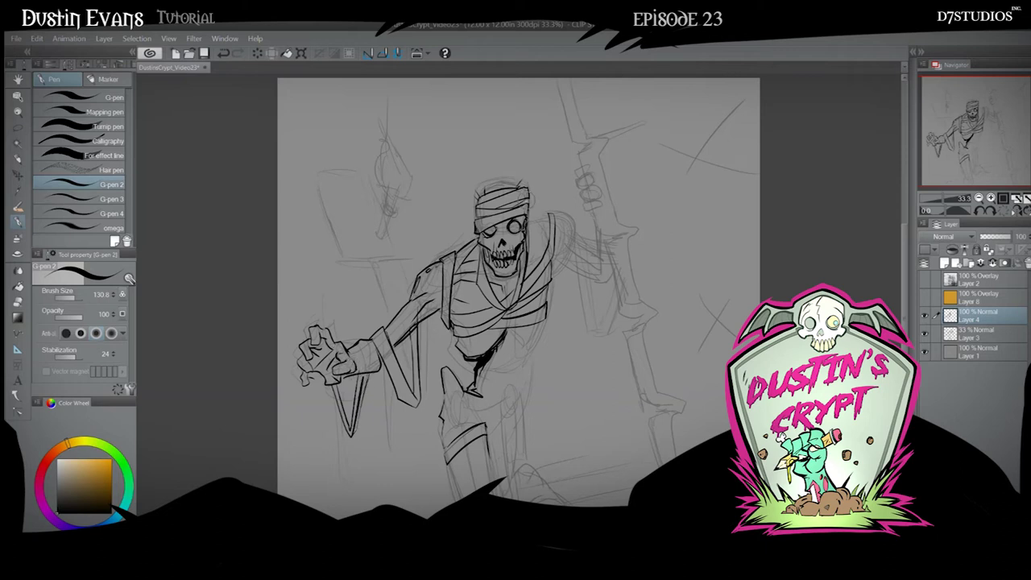
mouse_move(375, 237)
left_mouse_down()
mouse_move(396, 198)
mouse_move(389, 192)
mouse_move(381, 208)
mouse_move(390, 202)
mouse_move(374, 186)
mouse_move(387, 121)
mouse_move(401, 211)
left_mouse_up()
mouse_move(402, 159)
left_mouse_down()
mouse_move(384, 205)
mouse_move(390, 195)
left_mouse_up()
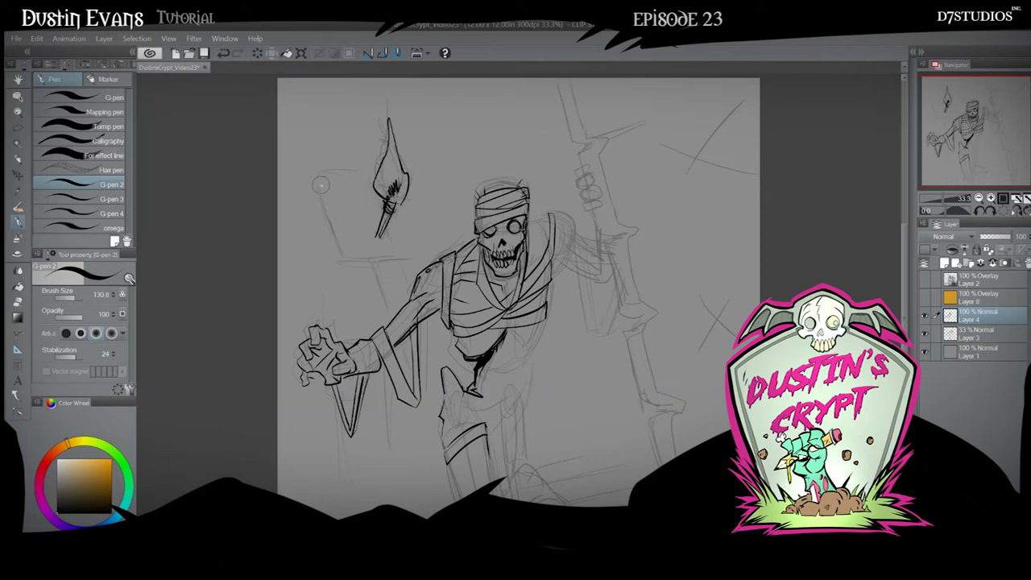
- Ink the outlines of the stone blocks behind the torch and outstretched arm
mouse_move(329, 176)
left_mouse_down()
mouse_move(337, 245)
mouse_move(350, 256)
mouse_move(339, 176)
mouse_move(370, 183)
mouse_move(385, 233)
mouse_move(379, 251)
mouse_move(348, 258)
mouse_move(377, 256)
mouse_move(393, 313)
left_mouse_up()
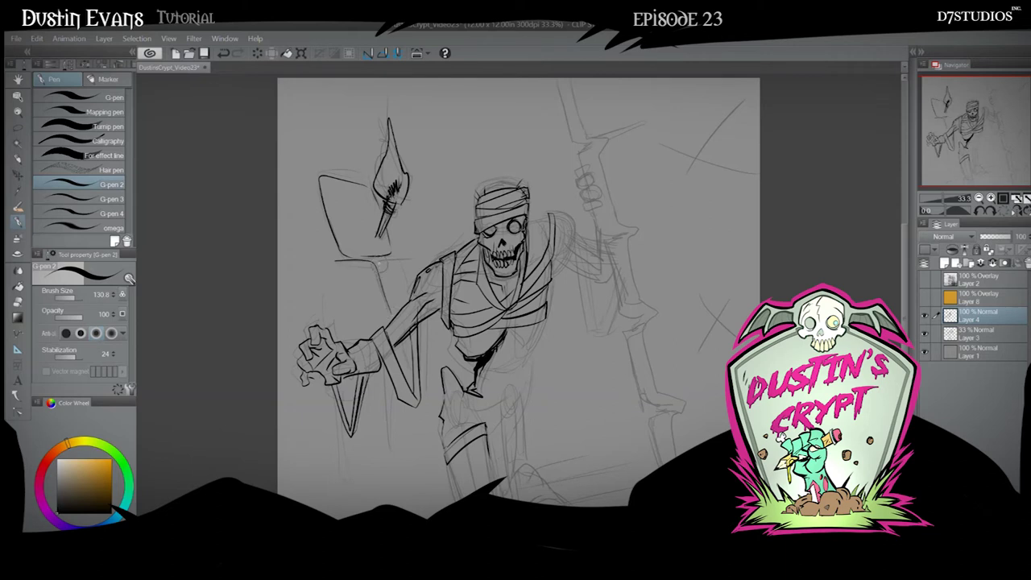
mouse_move(376, 260)
left_mouse_down()
mouse_move(407, 259)
mouse_move(413, 270)
left_mouse_up()
mouse_move(334, 260)
left_mouse_down()
mouse_move(347, 312)
mouse_move(370, 327)
left_mouse_up()
- Ink the sides and lower wraps of the bandaged thigh under the jagged hip
mouse_move(448, 465)
left_mouse_down()
mouse_move(460, 498)
mouse_move(457, 484)
left_mouse_up()
mouse_move(485, 450)
left_mouse_down()
mouse_move(488, 478)
mouse_move(466, 492)
left_mouse_up()
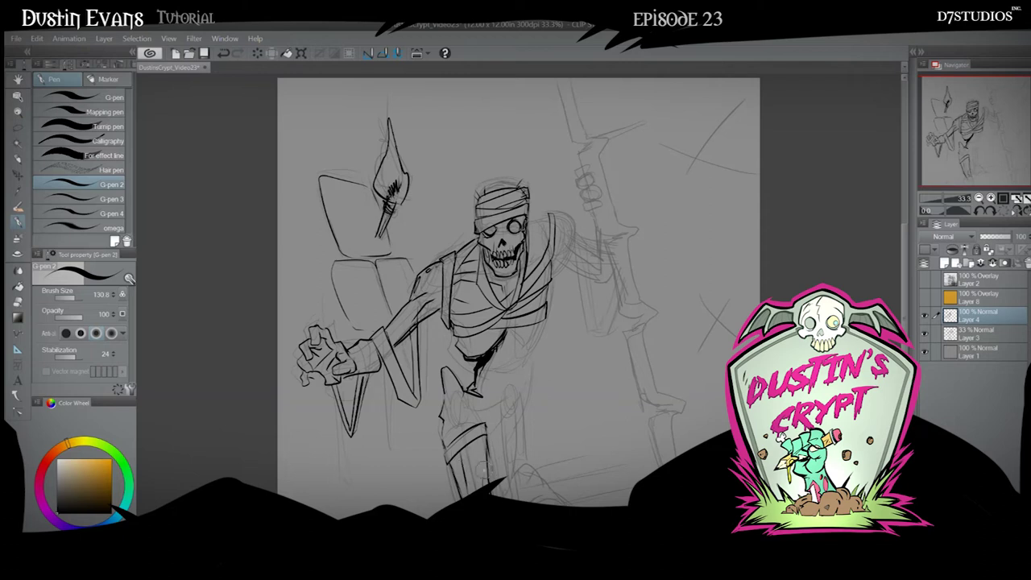
left_click_drag(488, 470, 464, 493)
- Clean up the waist with the Hard 3 eraser and ink the dark hollow between ribs and pelvis
left_click(18, 317)
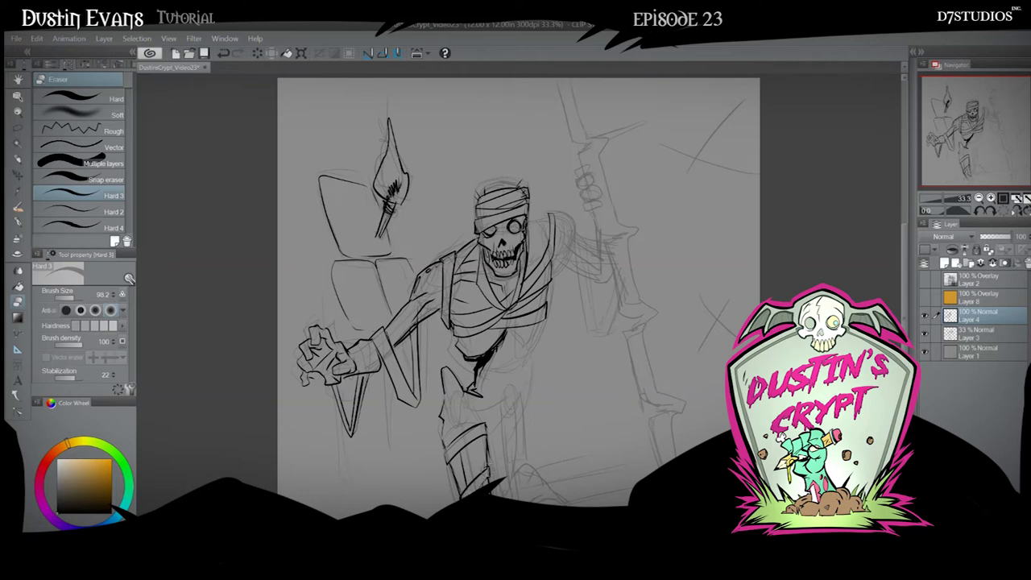
mouse_move(474, 359)
left_mouse_down()
mouse_move(494, 347)
mouse_move(482, 378)
mouse_move(504, 338)
mouse_move(516, 332)
mouse_move(509, 351)
mouse_move(547, 322)
mouse_move(516, 332)
mouse_move(489, 380)
mouse_move(499, 351)
mouse_move(474, 384)
mouse_move(483, 391)
mouse_move(496, 370)
mouse_move(492, 380)
mouse_move(513, 371)
mouse_move(488, 395)
mouse_move(519, 369)
mouse_move(488, 416)
mouse_move(467, 408)
mouse_move(442, 442)
mouse_move(487, 415)
left_mouse_up()
key("p")
- Ink the second thigh's contours with a slanted bandage edge across its top, replacing the first diagonal stroke
mouse_move(485, 404)
left_mouse_down()
mouse_move(486, 422)
mouse_move(527, 453)
left_mouse_up()
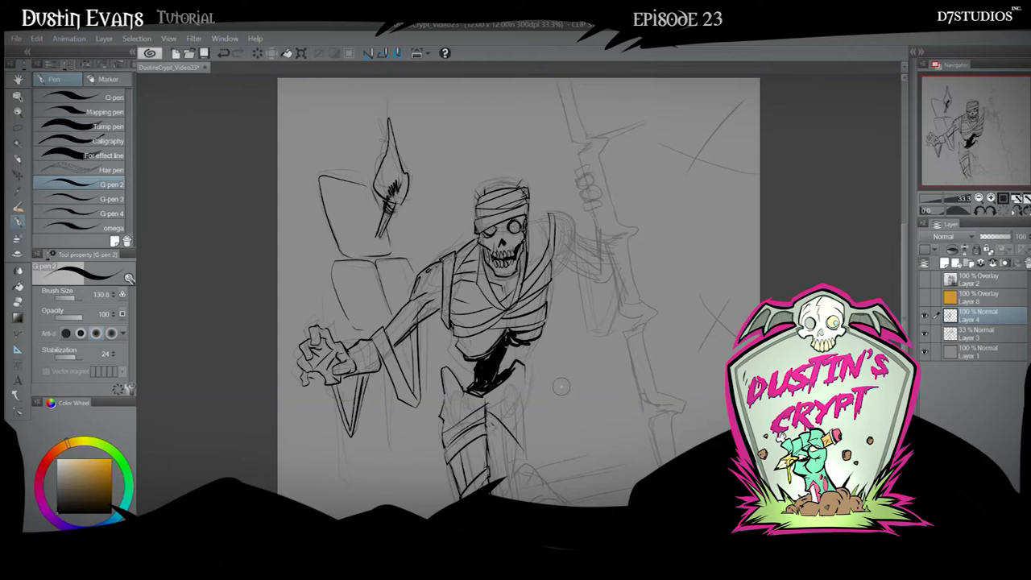
key("ctrl+z")
left_click_drag(484, 439, 502, 494)
left_click_drag(517, 422, 521, 493)
mouse_move(521, 411)
left_mouse_down()
mouse_move(489, 456)
mouse_move(521, 406)
mouse_move(487, 427)
left_mouse_up()
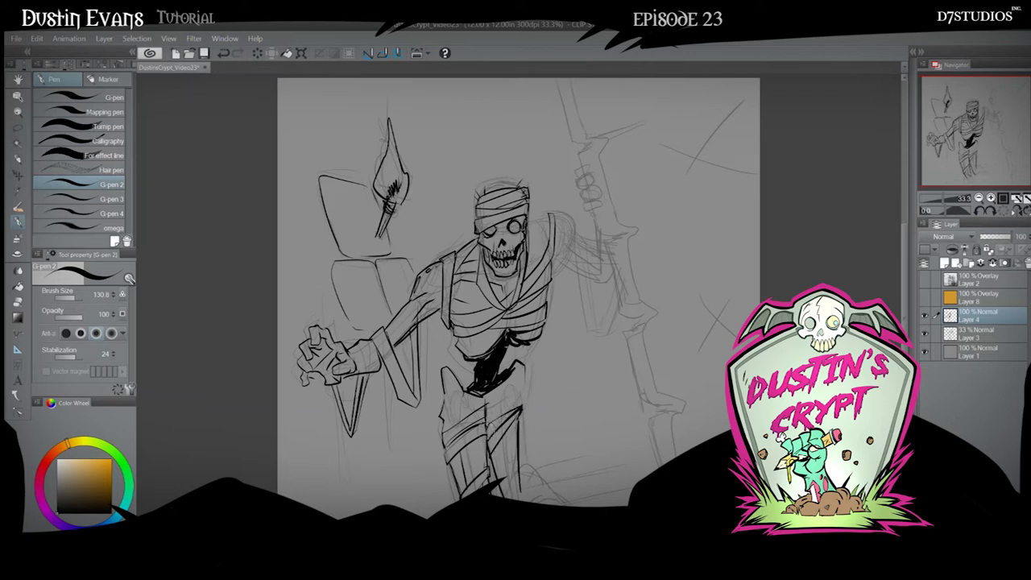
- Ink the bandage band across the hips, the far leg's outer contour and the tattered cloth at its knee
mouse_move(443, 401)
left_mouse_down()
mouse_move(526, 400)
mouse_move(521, 385)
mouse_move(518, 404)
mouse_move(524, 388)
mouse_move(446, 406)
left_mouse_up()
mouse_move(520, 369)
left_mouse_down()
mouse_move(514, 396)
mouse_move(499, 403)
mouse_move(530, 501)
left_mouse_up()
left_click_drag(522, 463, 534, 498)
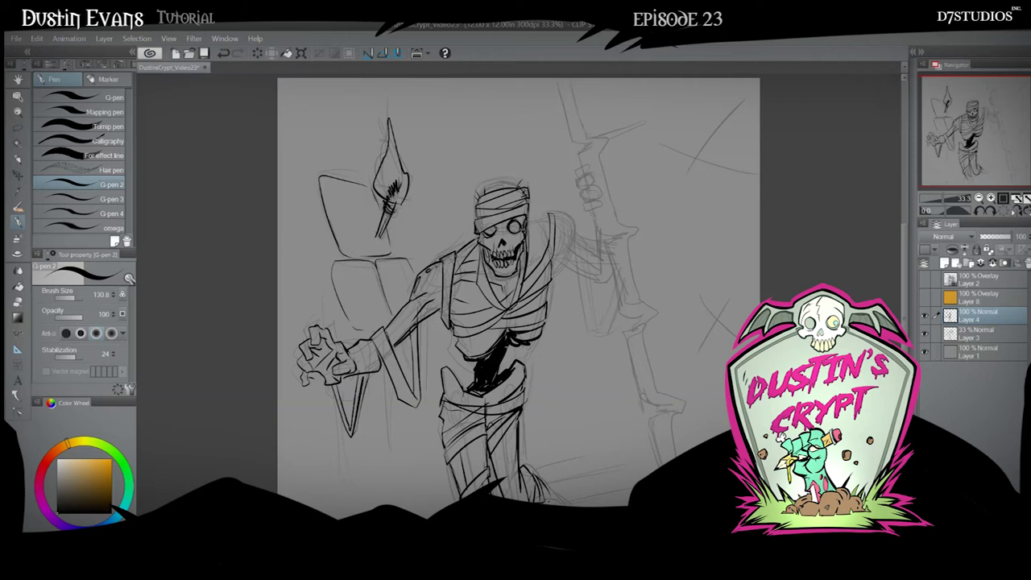
- Carve light streaks into the black waist hollow and tidy the lines between the thighs with the Hard 3 eraser
left_click(19, 305)
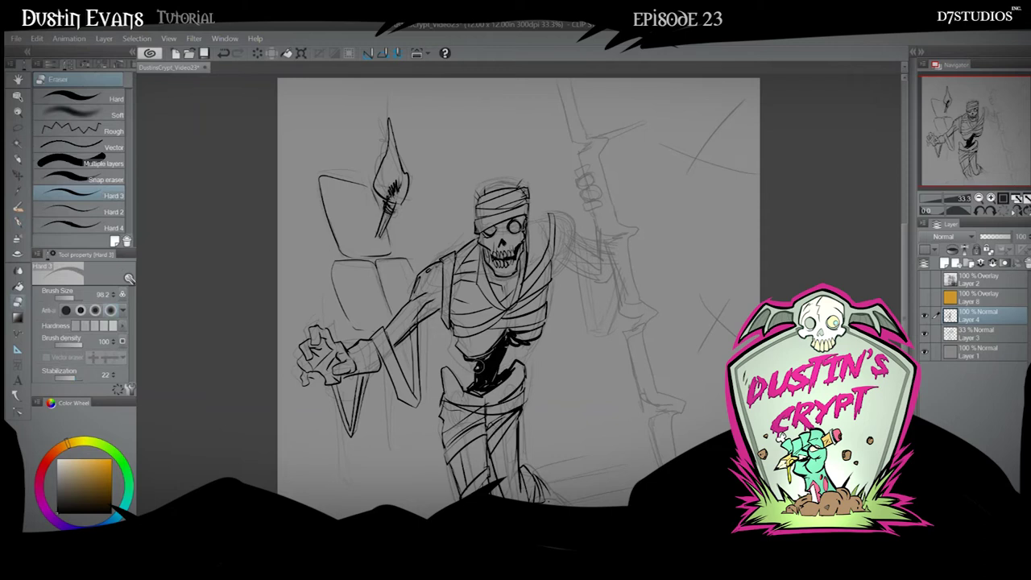
mouse_move(478, 367)
left_mouse_down()
mouse_move(487, 358)
mouse_move(475, 388)
mouse_move(507, 329)
left_mouse_up()
mouse_move(486, 442)
left_mouse_down()
mouse_move(493, 451)
mouse_move(518, 410)
mouse_move(482, 407)
left_mouse_up()
- Ink the ground line beside the leg, the staff's upper inner edge and the fingers gripping the staff with G-pen 2
key("p")
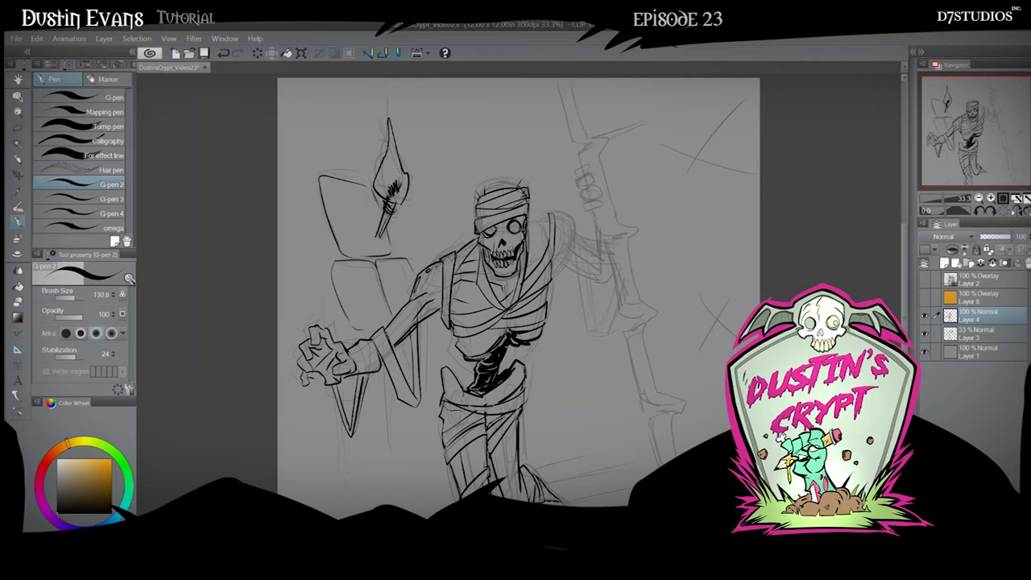
left_click_drag(567, 505, 632, 493)
mouse_move(555, 80)
left_mouse_down()
mouse_move(588, 145)
mouse_move(579, 170)
mouse_move(590, 172)
mouse_move(580, 183)
left_mouse_up()
mouse_move(579, 183)
left_mouse_down()
mouse_move(589, 181)
mouse_move(588, 201)
mouse_move(596, 197)
mouse_move(587, 211)
left_mouse_up()
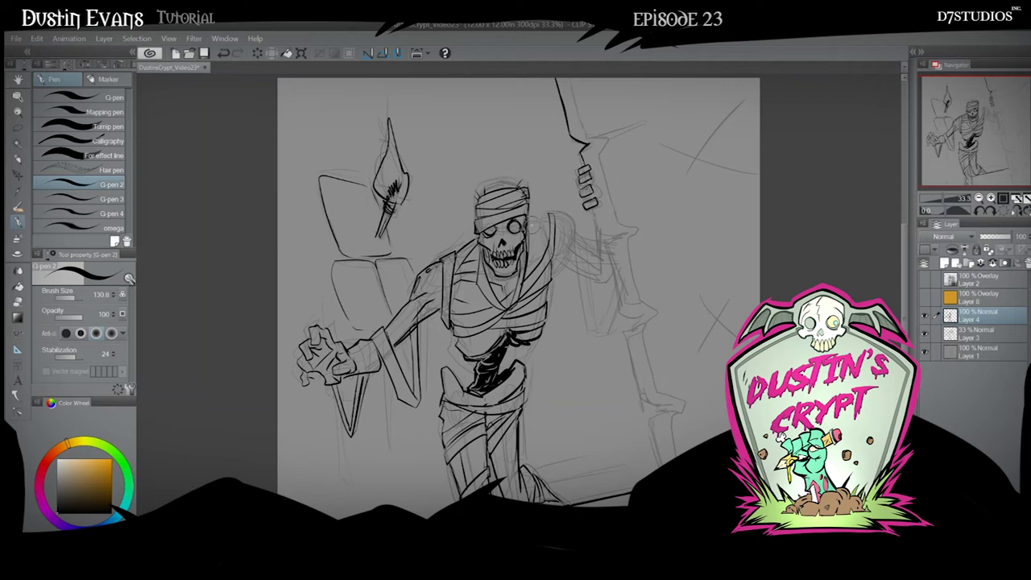
- Ink the shoulder and bandage wraps of the staff arm, including the hanging sleeve pieces down to the elbow
mouse_move(529, 243)
left_mouse_down()
mouse_move(550, 215)
mouse_move(554, 272)
left_mouse_up()
left_click_drag(557, 218, 568, 295)
left_click_drag(553, 215, 563, 217)
left_click_drag(564, 218, 569, 295)
left_click_drag(583, 247, 571, 295)
left_click_drag(556, 217, 575, 233)
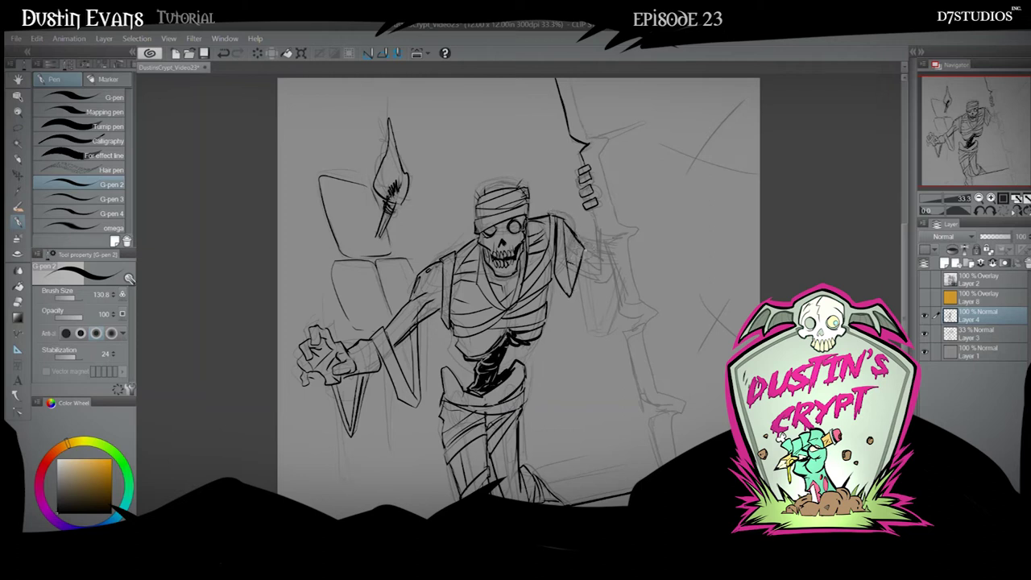
mouse_move(581, 298)
left_mouse_down()
mouse_move(596, 247)
mouse_move(609, 310)
mouse_move(616, 282)
left_mouse_up()
- Ink a ragged strip of cloth hanging below the outstretched forearm and fill it with black
left_click_drag(378, 430, 381, 441)
mouse_move(381, 440)
left_mouse_down()
mouse_move(388, 409)
mouse_move(376, 377)
left_mouse_up()
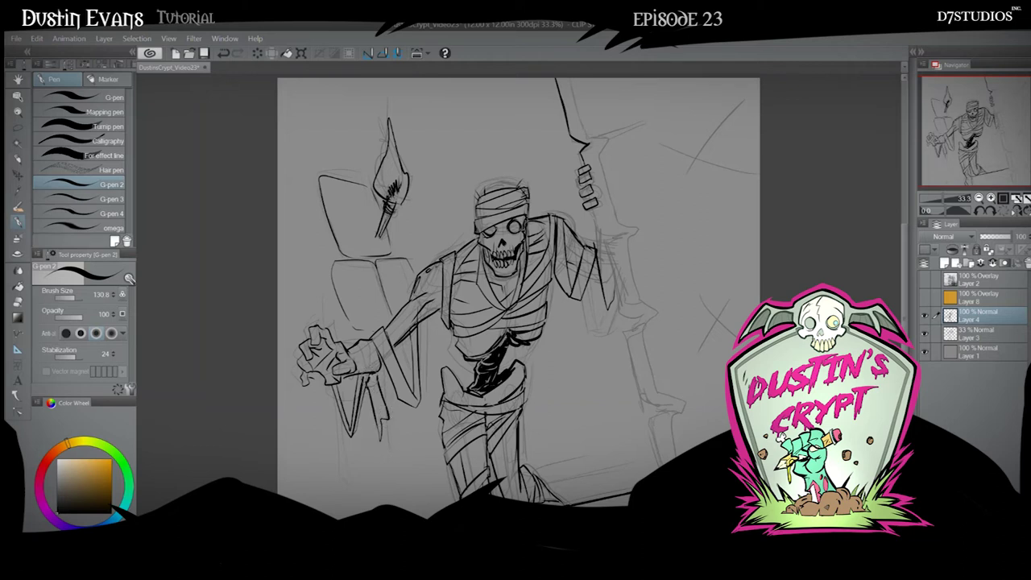
left_click(17, 285)
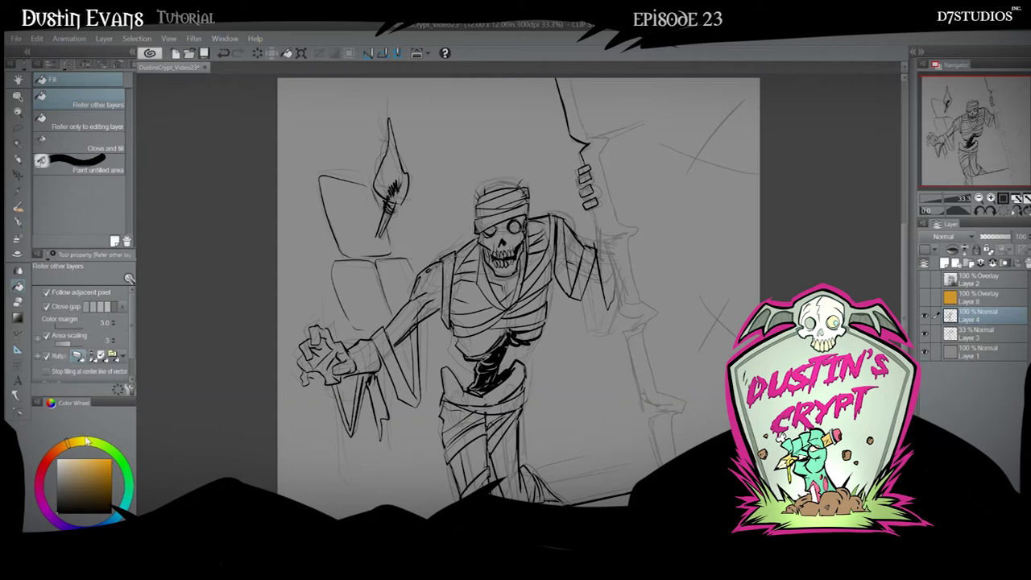
left_click(381, 400)
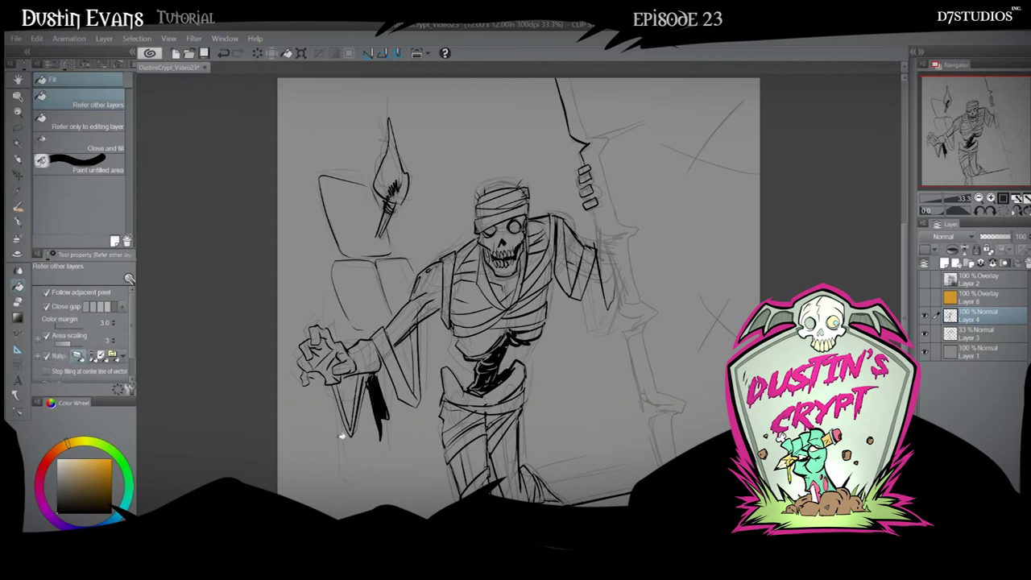
- Trim the hanging cloth under the forearm and break up the torch head's dark shading with the Hard 3 eraser
left_click(18, 300)
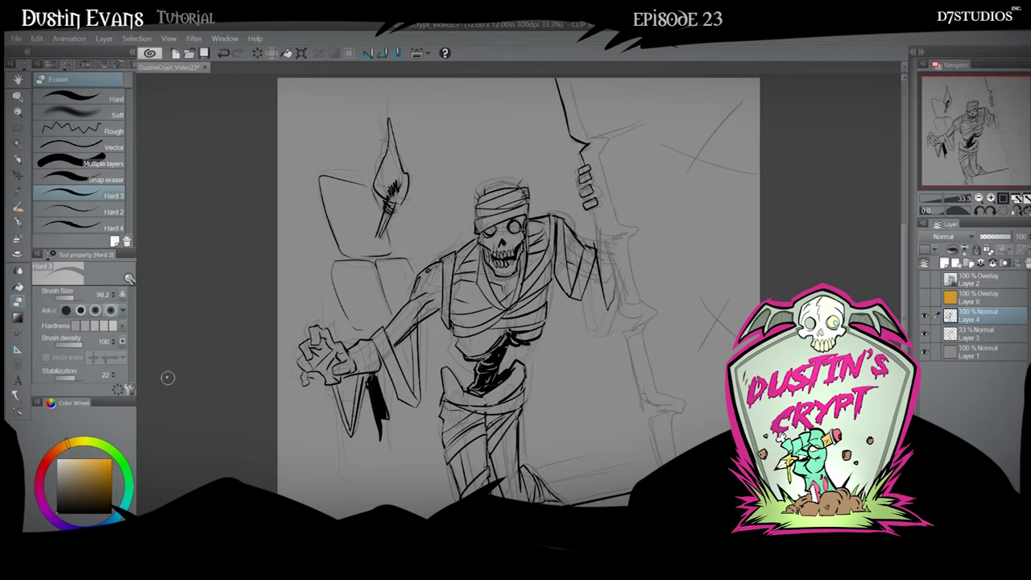
mouse_move(373, 408)
left_mouse_down()
mouse_move(370, 386)
mouse_move(375, 410)
mouse_move(360, 387)
mouse_move(352, 427)
mouse_move(362, 392)
left_mouse_up()
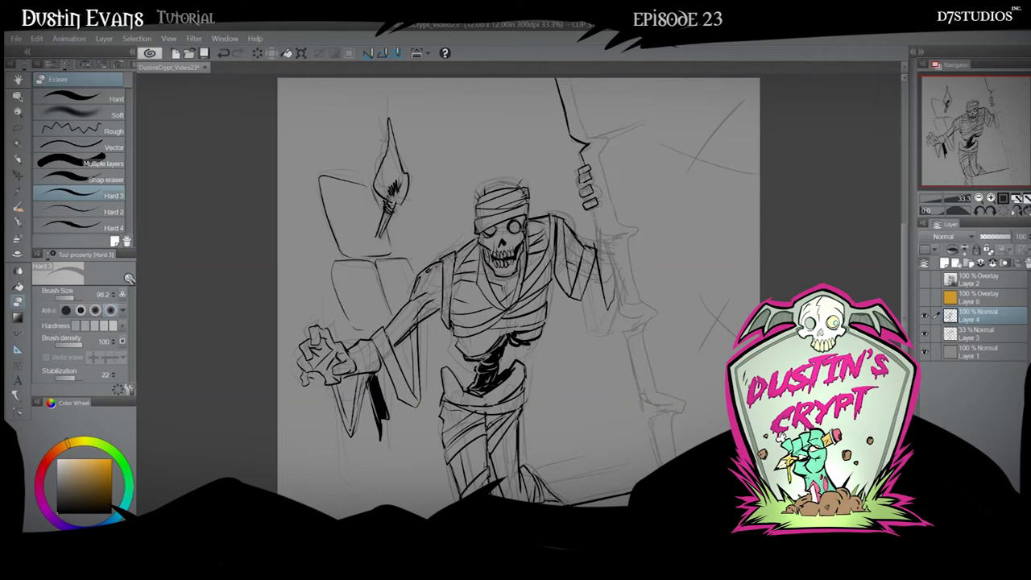
left_click_drag(392, 192, 386, 200)
- Add bandage contour and shading lines to both thighs and the staff arm's upper sleeve with G-pen 2
left_click(18, 220)
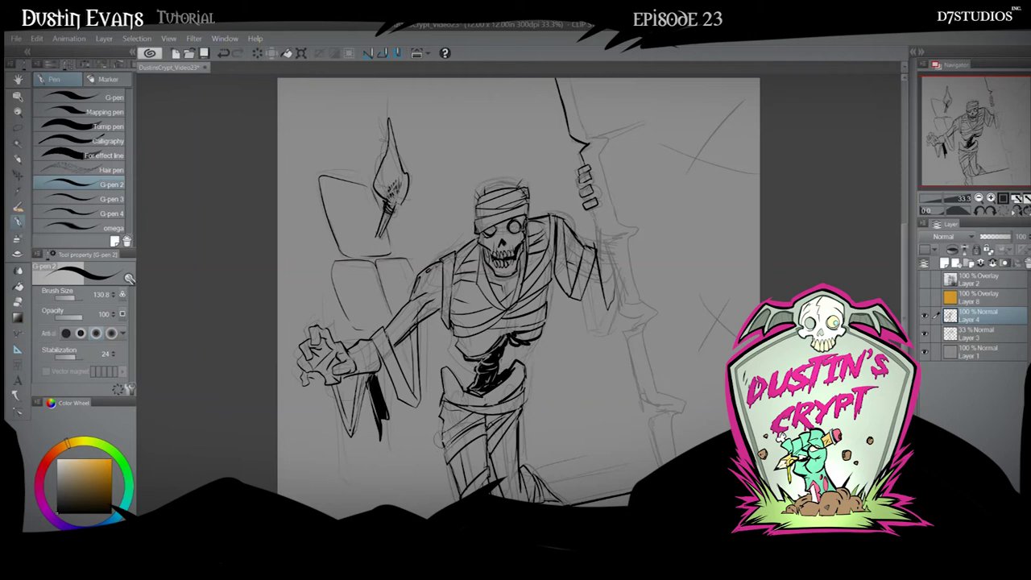
mouse_move(439, 443)
left_mouse_down()
mouse_move(463, 411)
mouse_move(450, 409)
left_mouse_up()
left_click_drag(520, 421, 512, 480)
left_click_drag(499, 433, 504, 481)
left_click_drag(577, 250, 567, 268)
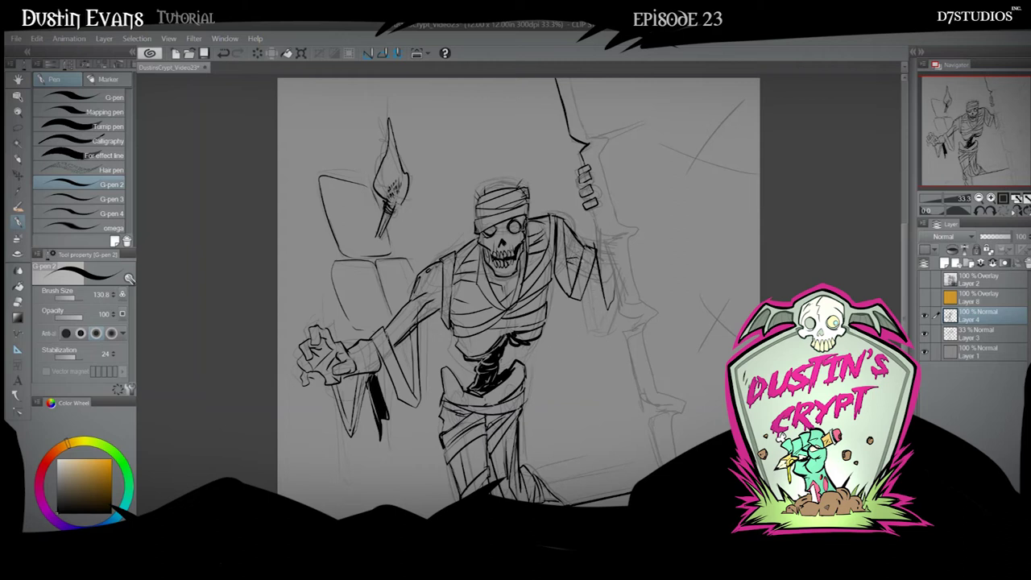
- Ink both edges of the staff with pointed joints, from the gripping hand to the ground and up to the canvas edge
mouse_move(595, 210)
left_mouse_down()
mouse_move(644, 373)
mouse_move(630, 349)
mouse_move(659, 460)
left_mouse_up()
left_click_drag(643, 416, 661, 464)
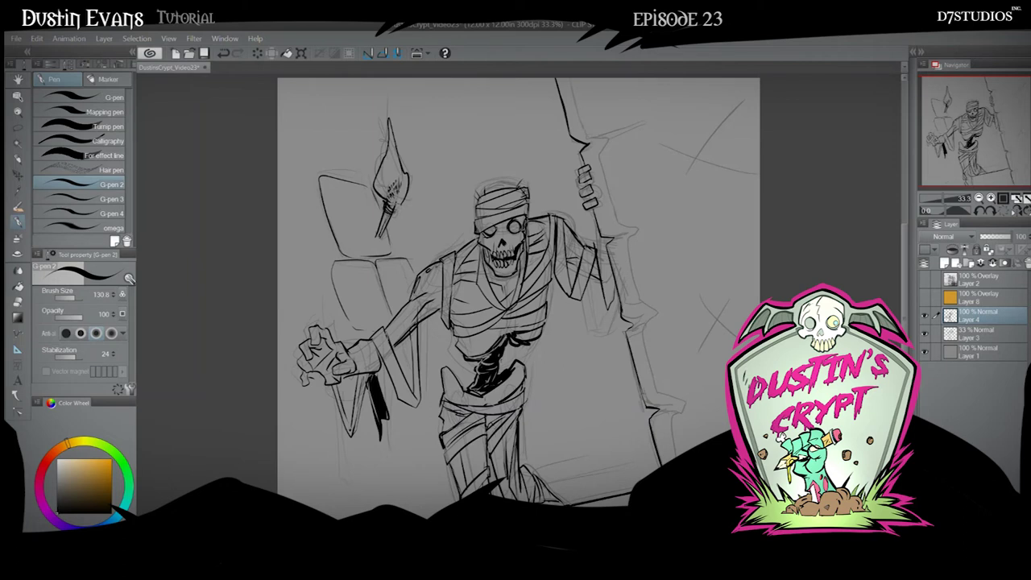
mouse_move(671, 462)
left_mouse_down()
mouse_move(675, 403)
mouse_move(637, 334)
mouse_move(654, 316)
mouse_move(640, 306)
mouse_move(625, 235)
mouse_move(636, 231)
mouse_move(620, 230)
mouse_move(598, 139)
mouse_move(568, 81)
left_mouse_up()
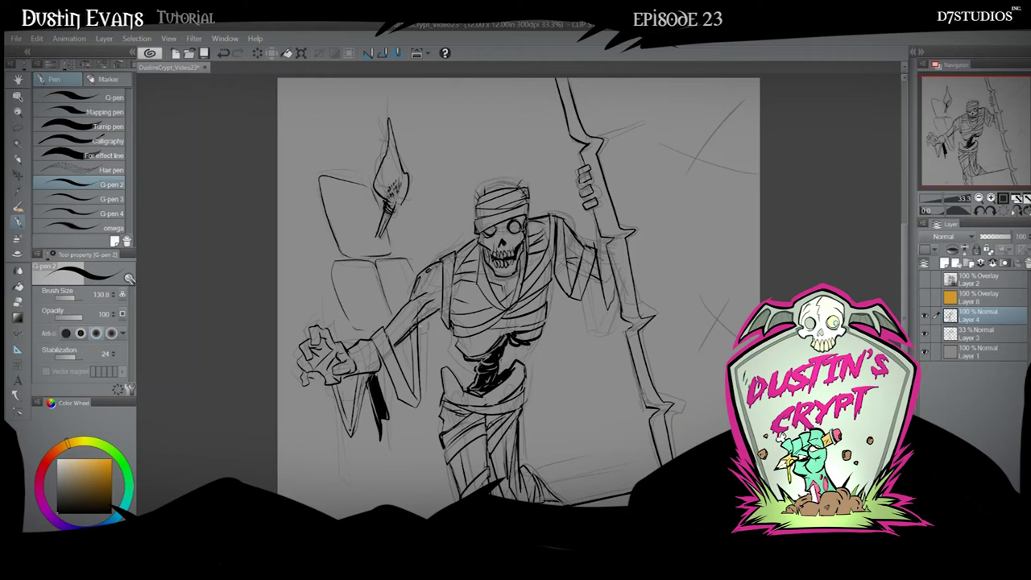
- Ink dark cloth strips hanging between the outstretched arm's sleeve and the torso
left_click_drag(429, 323, 432, 381)
mouse_move(433, 381)
left_mouse_down()
mouse_move(435, 316)
mouse_move(432, 362)
left_mouse_up()
mouse_move(429, 319)
left_mouse_down()
mouse_move(440, 380)
mouse_move(432, 351)
left_mouse_up()
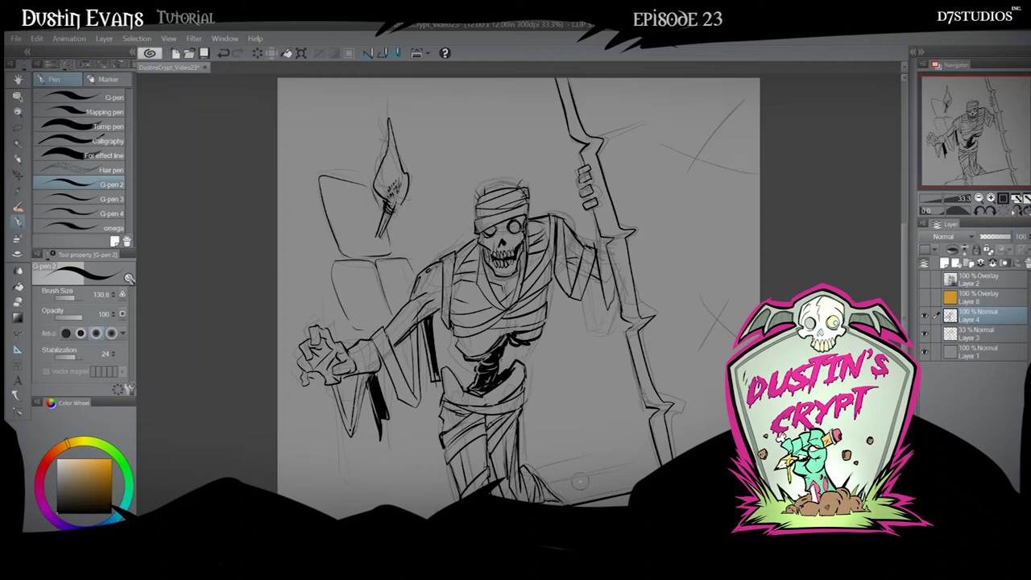
- Ink the layered, jagged ledge between the leg and the staff, and erase the lines overlapping the staff
left_click_drag(555, 483, 661, 457)
left_click_drag(549, 474, 640, 449)
mouse_move(571, 463)
left_mouse_down()
mouse_move(640, 425)
mouse_move(595, 444)
mouse_move(621, 438)
left_mouse_up()
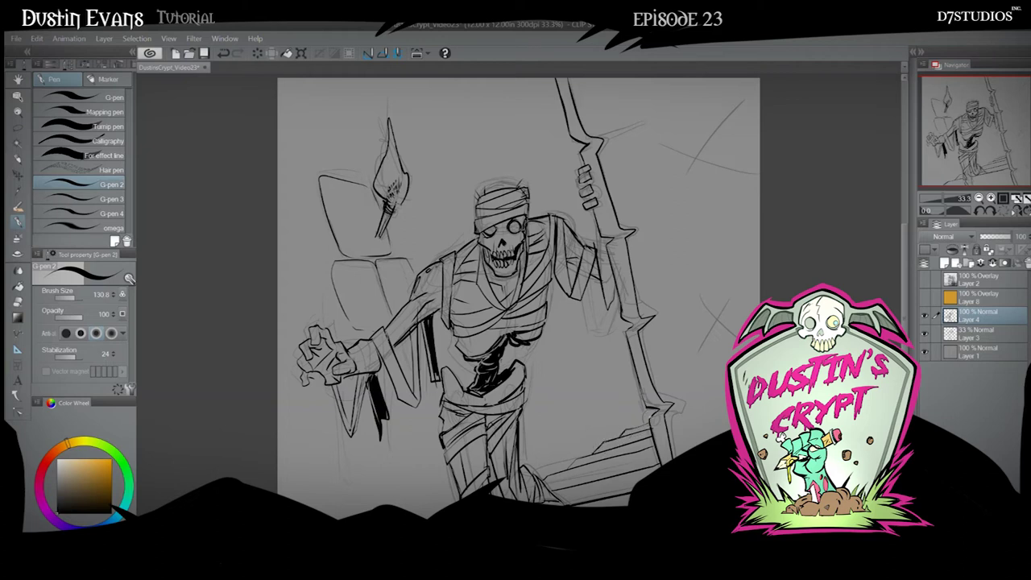
left_click(17, 295)
left_click_drag(655, 432, 653, 430)
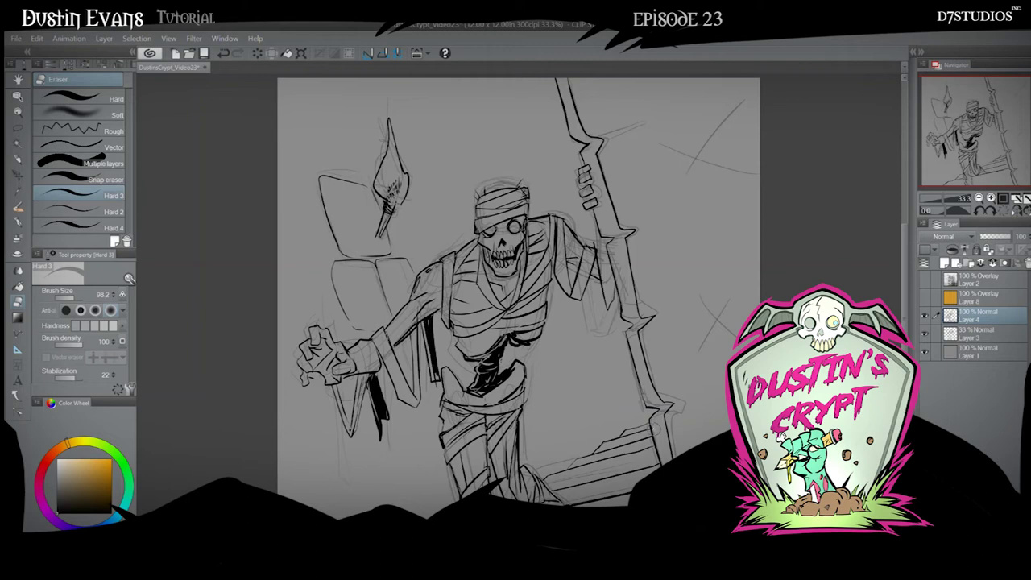
- Delete the 33% opacity rough sketch layer beneath the inks
left_click(993, 334)
left_click(1026, 263)
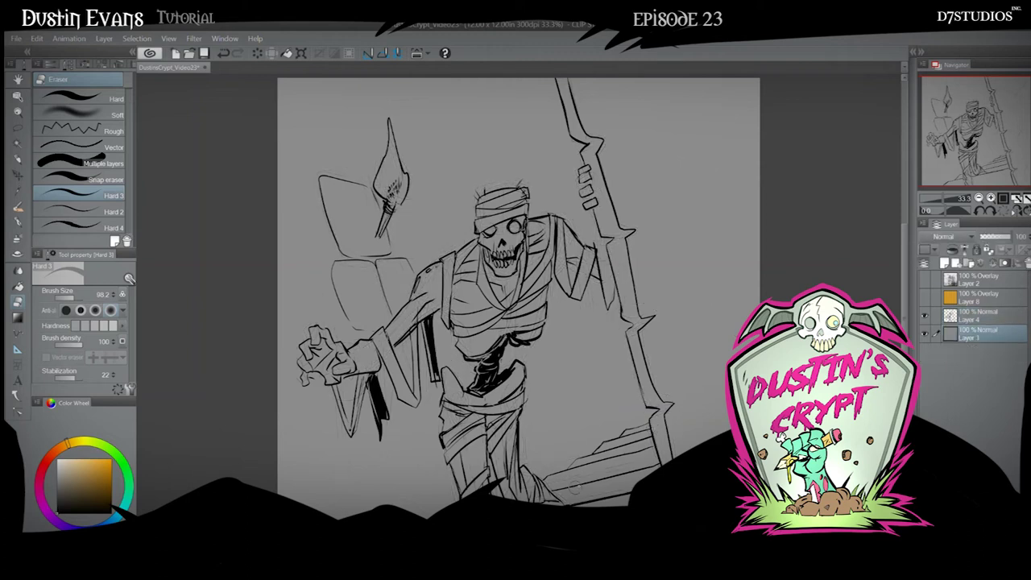
left_click(18, 219)
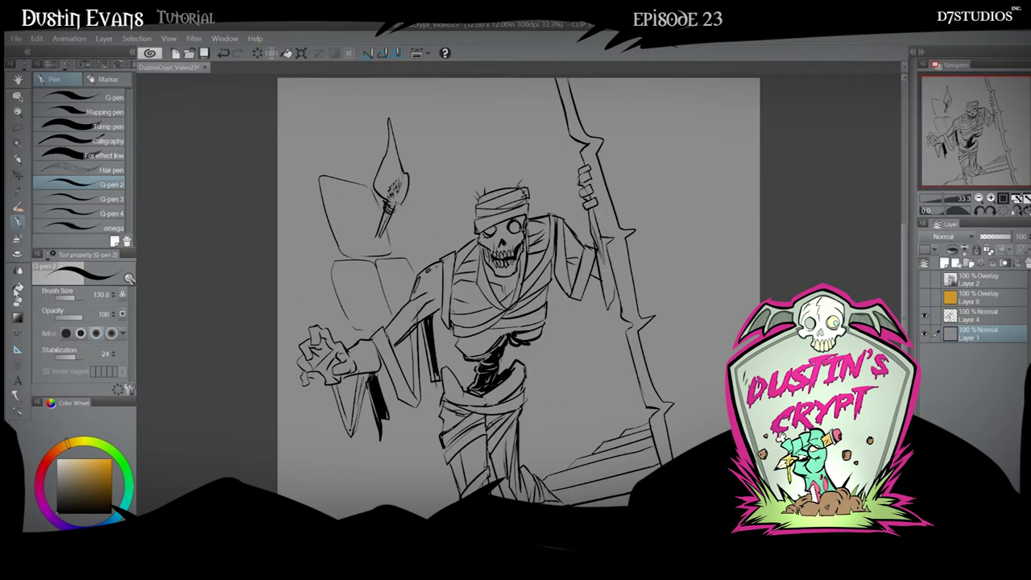
left_click(18, 287)
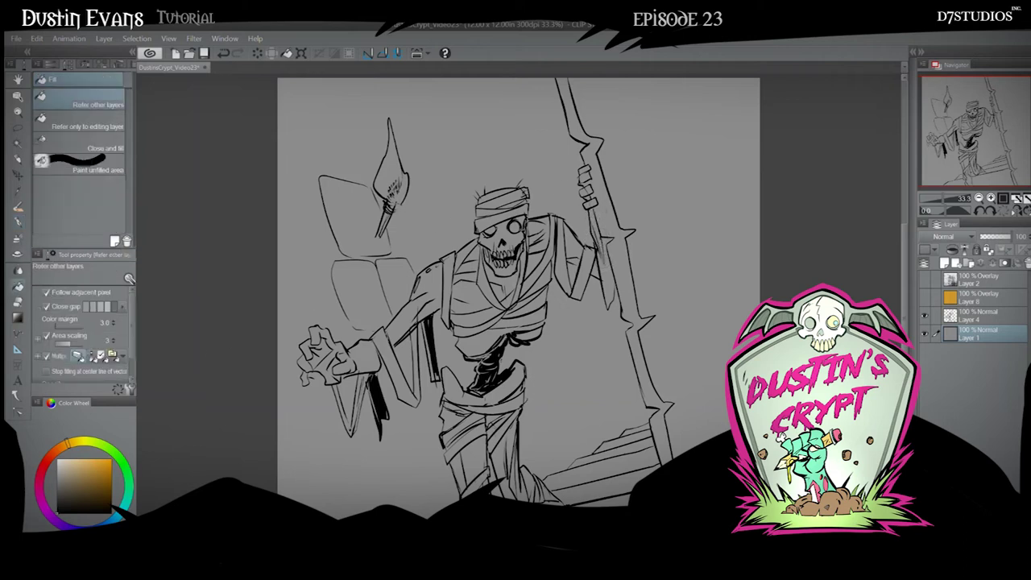
left_click(687, 213)
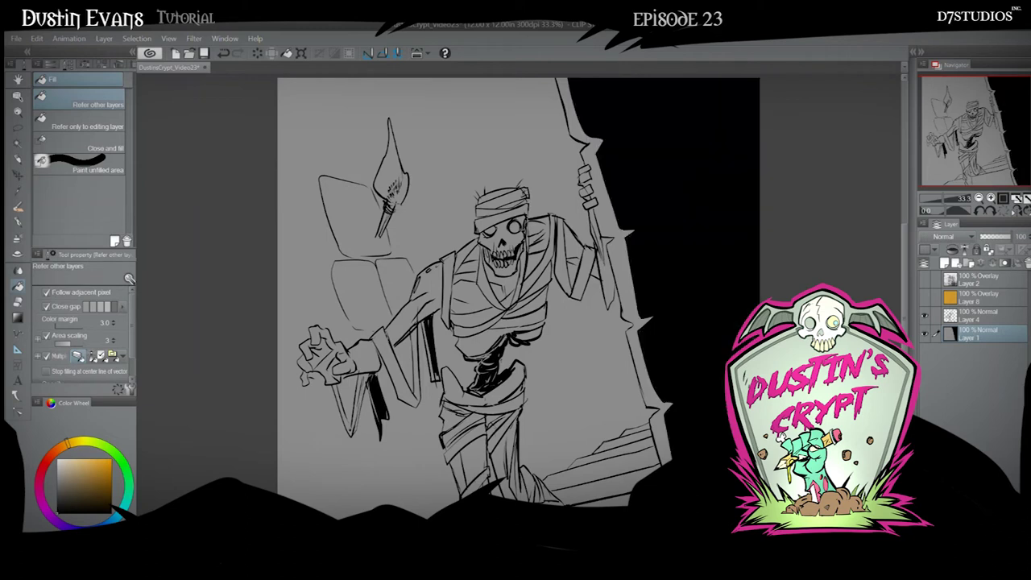
left_click(416, 464)
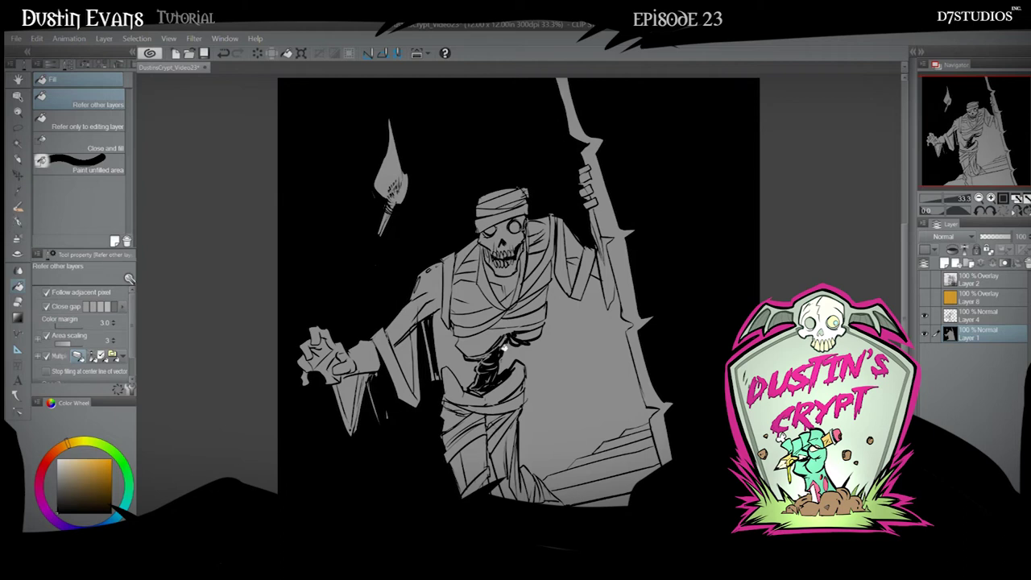
left_click(464, 376)
left_click(569, 364)
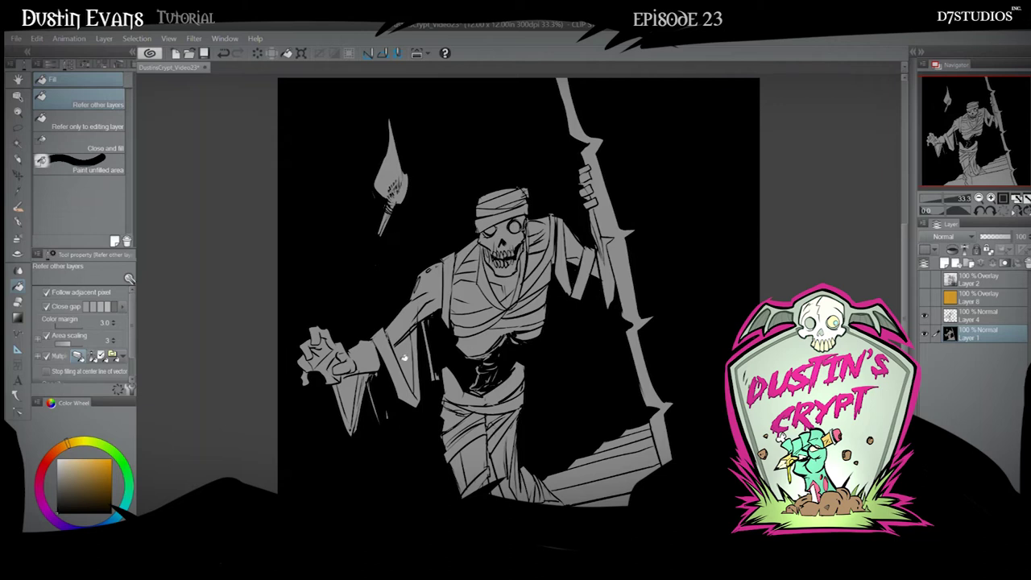
left_click(404, 357)
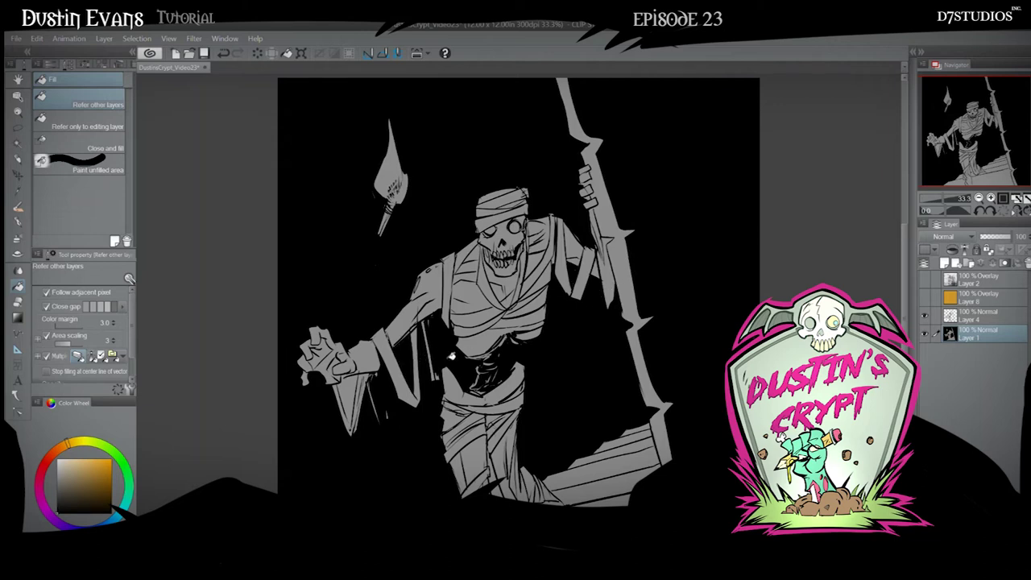
left_click(17, 301)
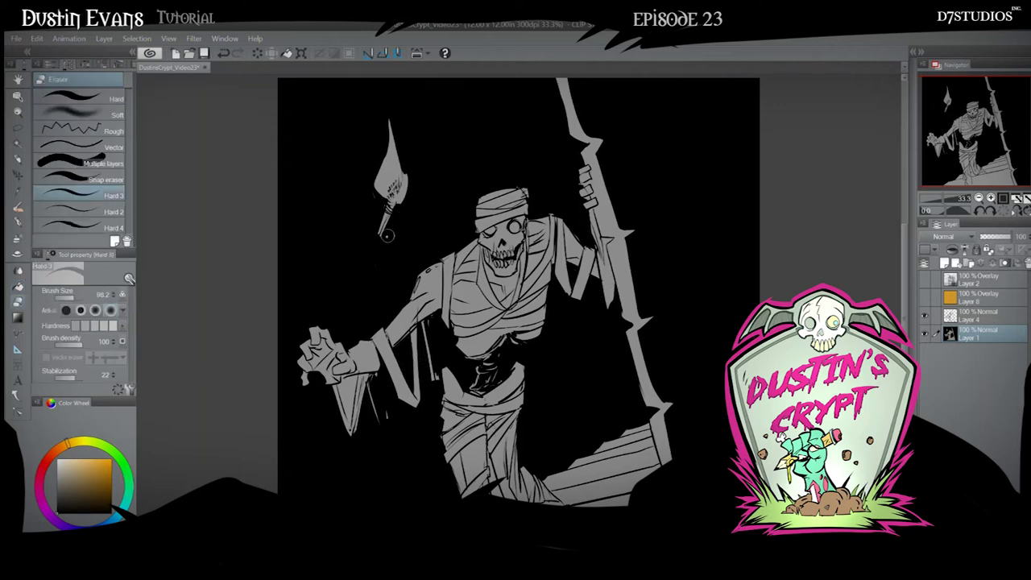
mouse_move(377, 235)
left_mouse_down()
mouse_move(381, 214)
mouse_move(383, 225)
left_mouse_up()
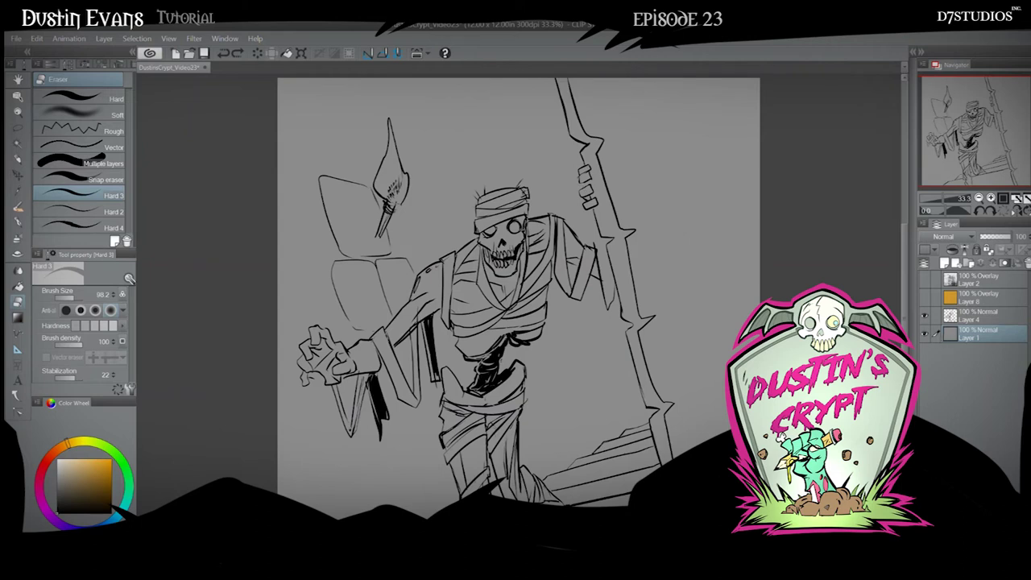
- Ink the forearm below the staff-gripping hand and add a new layer above the gray background layer
left_click_drag(589, 211, 602, 263)
left_click(944, 265)
- Fill the background and the gaps around the mummy, torch and staff with black on the new layer
left_click(18, 289)
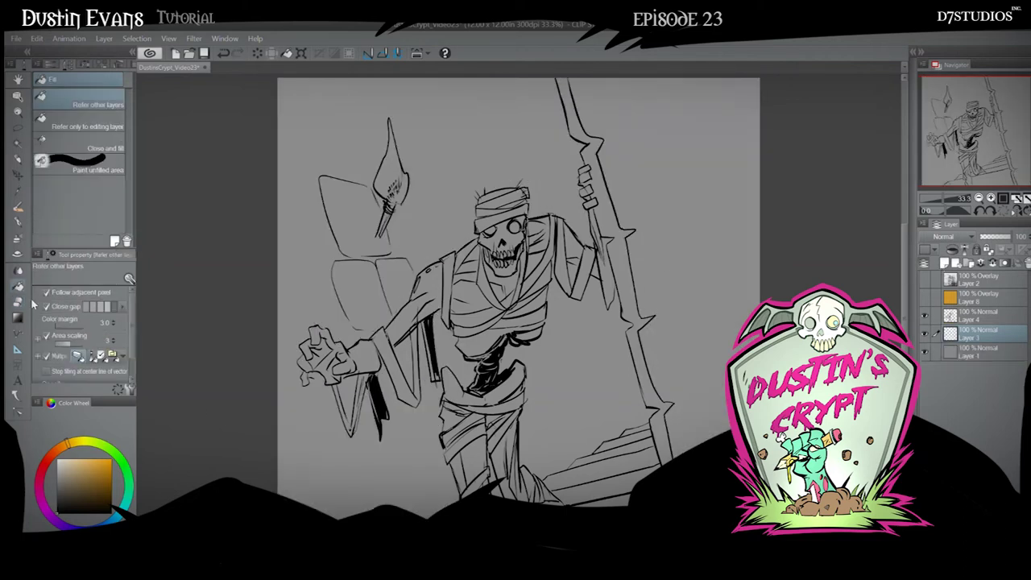
left_click(690, 267)
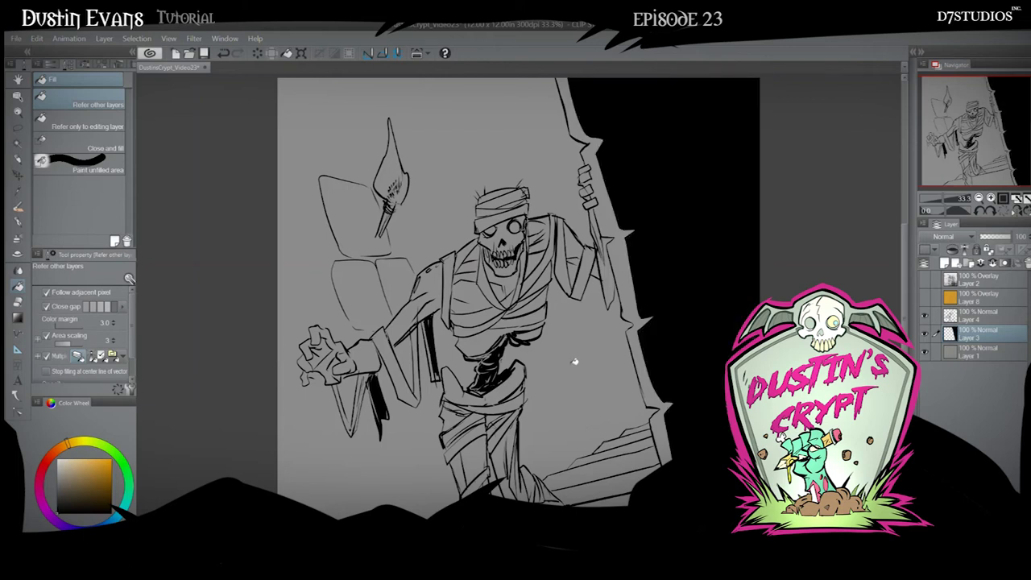
left_click(575, 362)
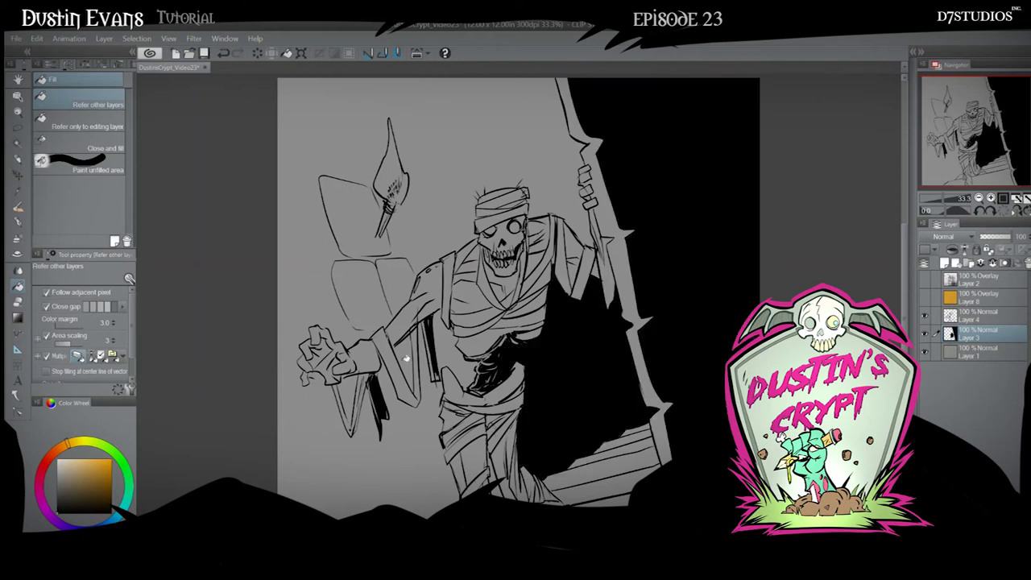
left_click(388, 455)
left_click(445, 342)
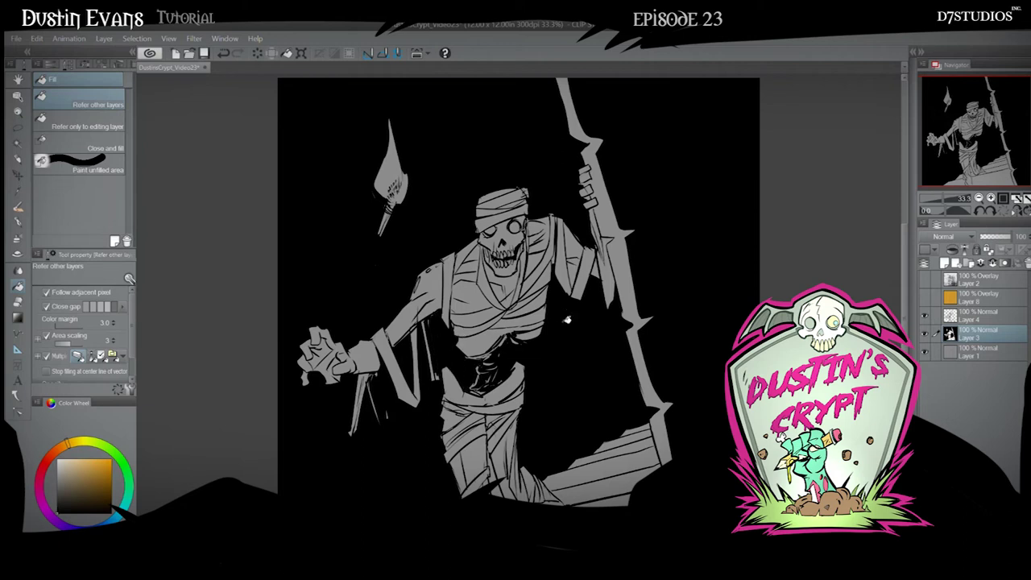
left_click(493, 484)
- Merge the ink line layer down into the black background fill layer
left_click(19, 301)
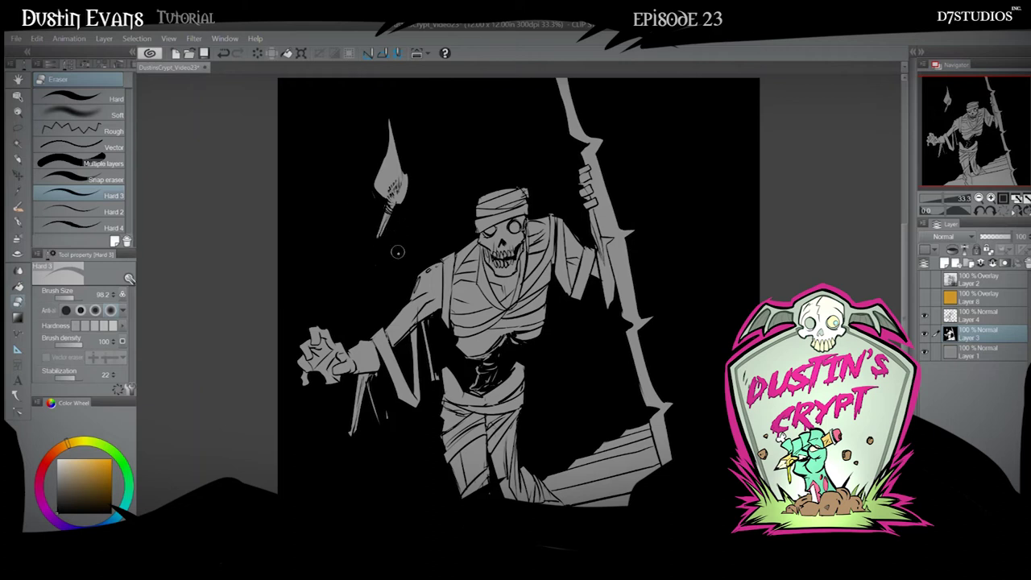
left_click(972, 316)
key("ctrl+e")
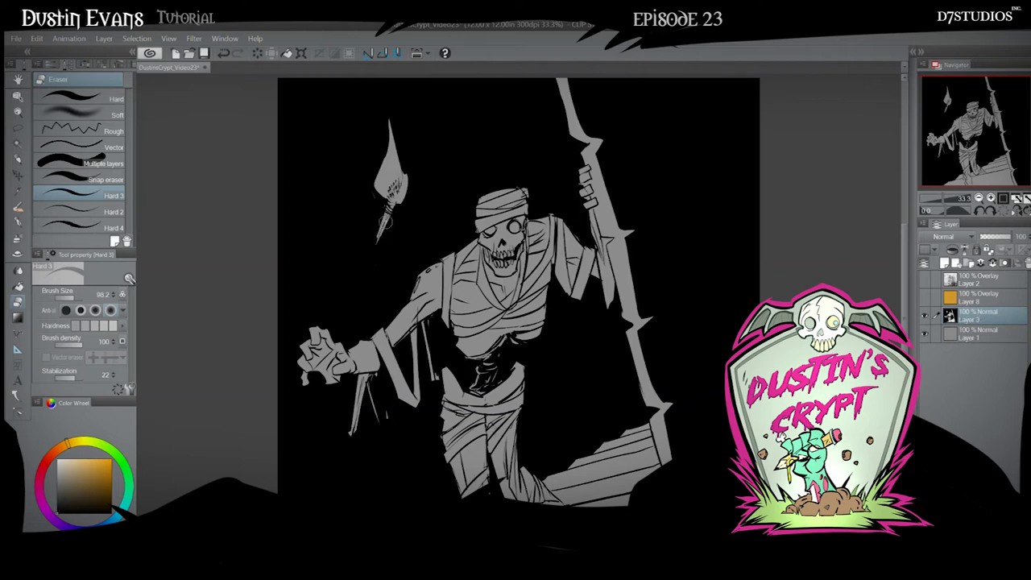
- Erase thin broken stone-edge lines above the outstretched arm and flickering sparks around the torch flame out of the black
left_click_drag(345, 241, 368, 282)
left_click_drag(357, 288, 389, 276)
mouse_move(368, 184)
left_mouse_down()
mouse_move(382, 132)
mouse_move(398, 135)
mouse_move(402, 163)
mouse_move(409, 172)
left_mouse_up()
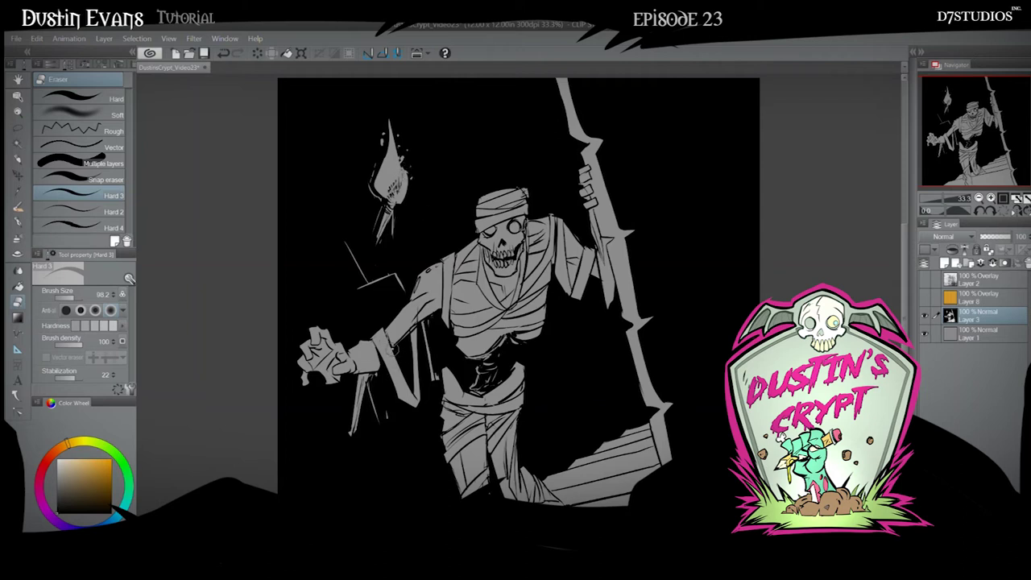
- Scratch light ragged streaks into the cloth hanging below the outstretched forearm with the Hard 3 eraser
left_click_drag(356, 376, 351, 439)
left_click_drag(369, 382, 359, 431)
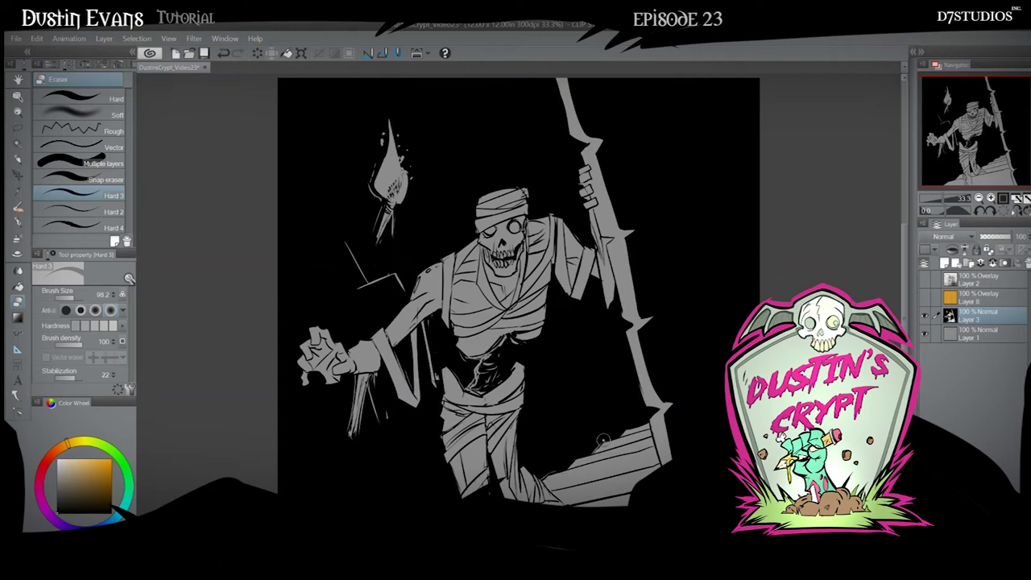
- Erase long, thin branching spikes out of the black from the four joints along the staff's outer edge
left_click_drag(665, 404, 711, 392)
left_click_drag(636, 323, 672, 310)
left_click_drag(622, 233, 659, 216)
mouse_move(604, 138)
left_mouse_down()
mouse_move(647, 122)
mouse_move(650, 106)
left_mouse_up()
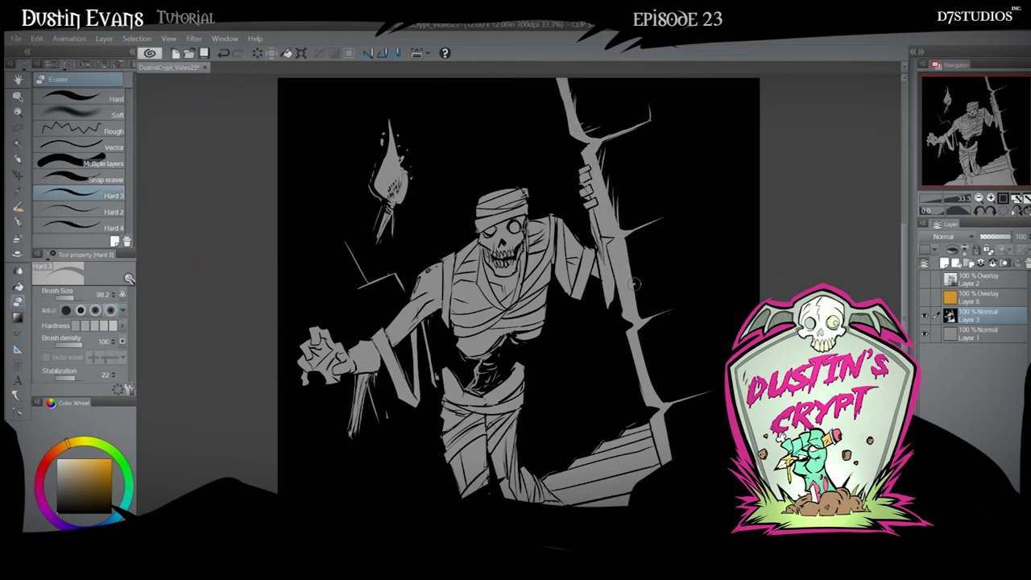
- Erase more short, sharp spikes out of the black around the two lower joints of the staff
mouse_move(639, 317)
left_mouse_down()
mouse_move(635, 289)
mouse_move(655, 302)
mouse_move(699, 303)
left_mouse_up()
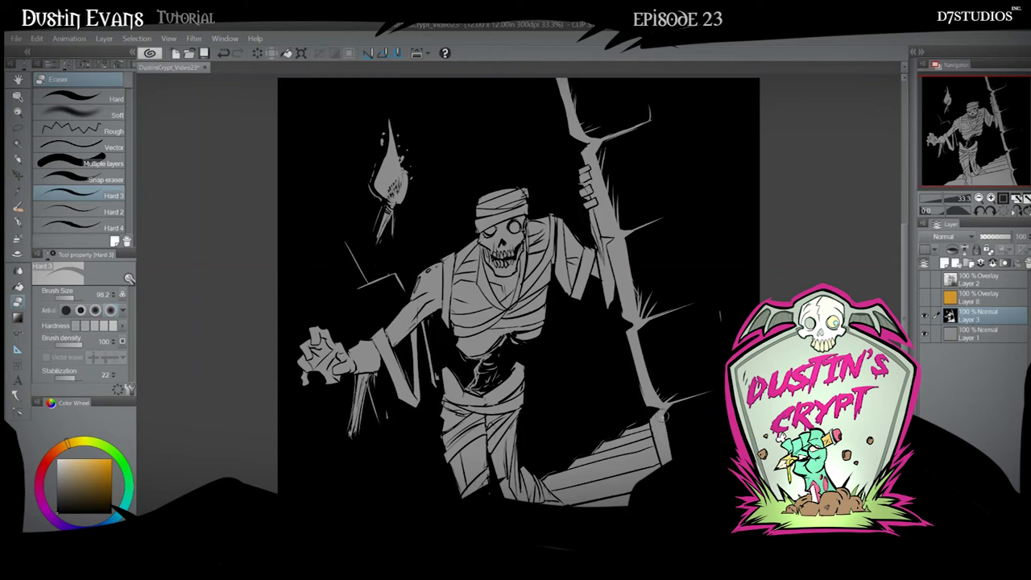
left_click_drag(664, 409, 682, 414)
- Add a layer beneath the ink and fill the eyes with yellow and the outstretched arm and hand with muted teal
key("p")
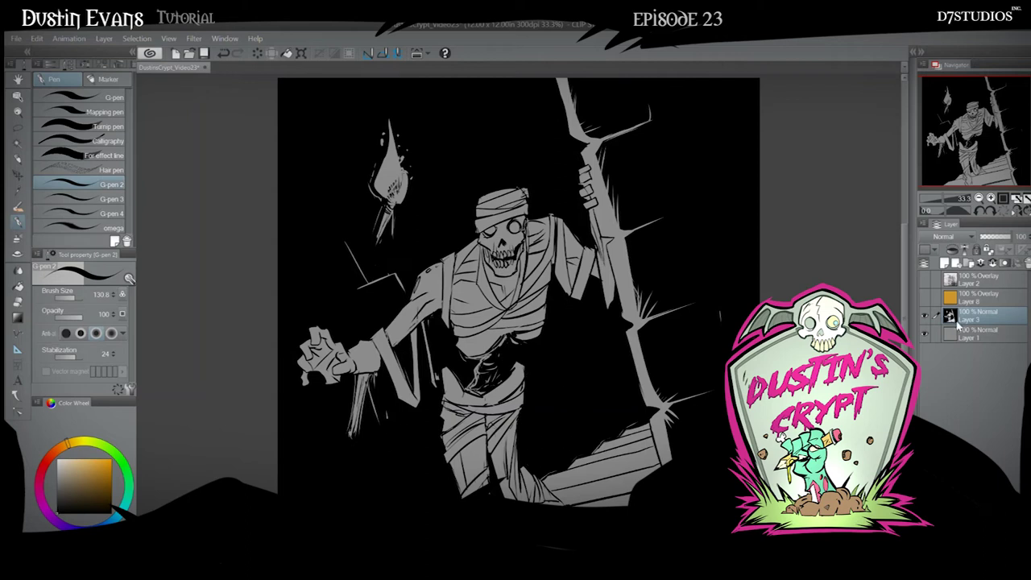
left_click(966, 333)
left_click(943, 264)
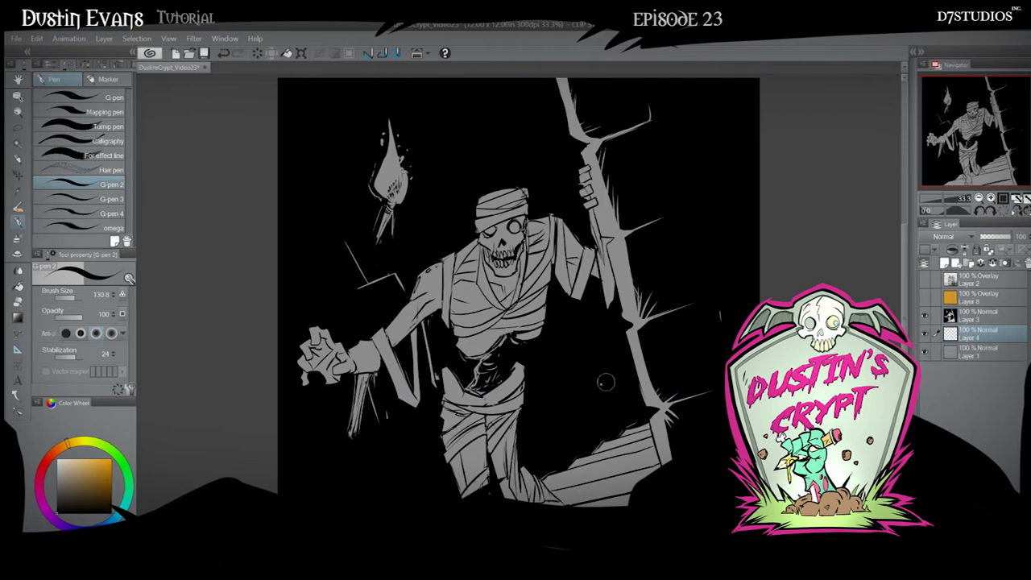
left_click(78, 445)
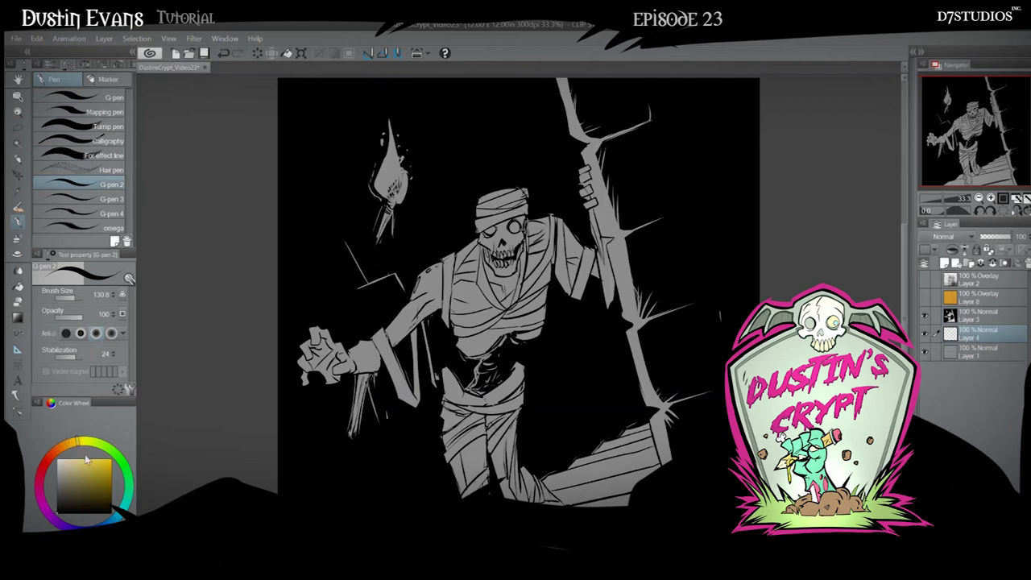
left_click(17, 287)
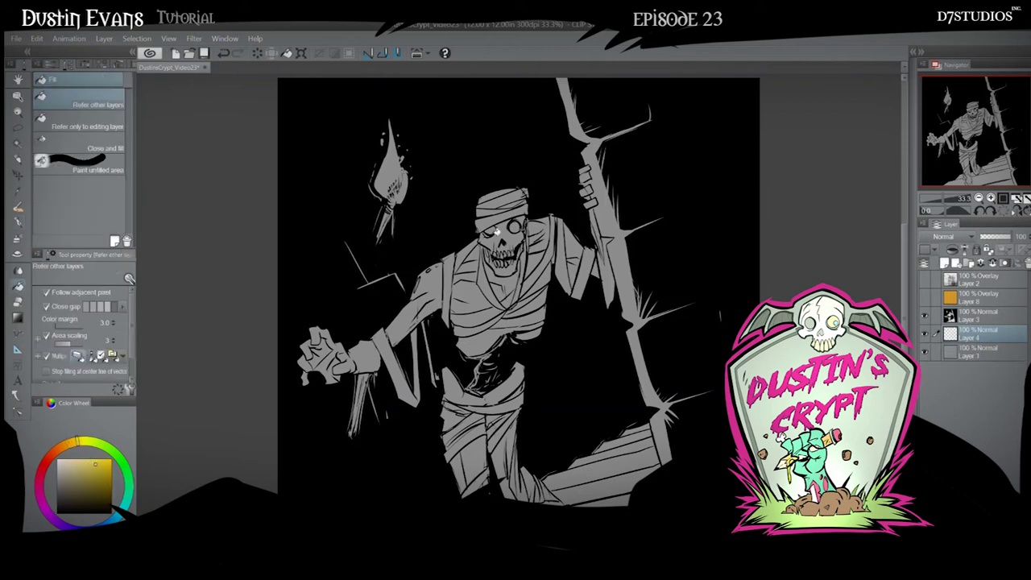
left_click(514, 229)
left_click(123, 503)
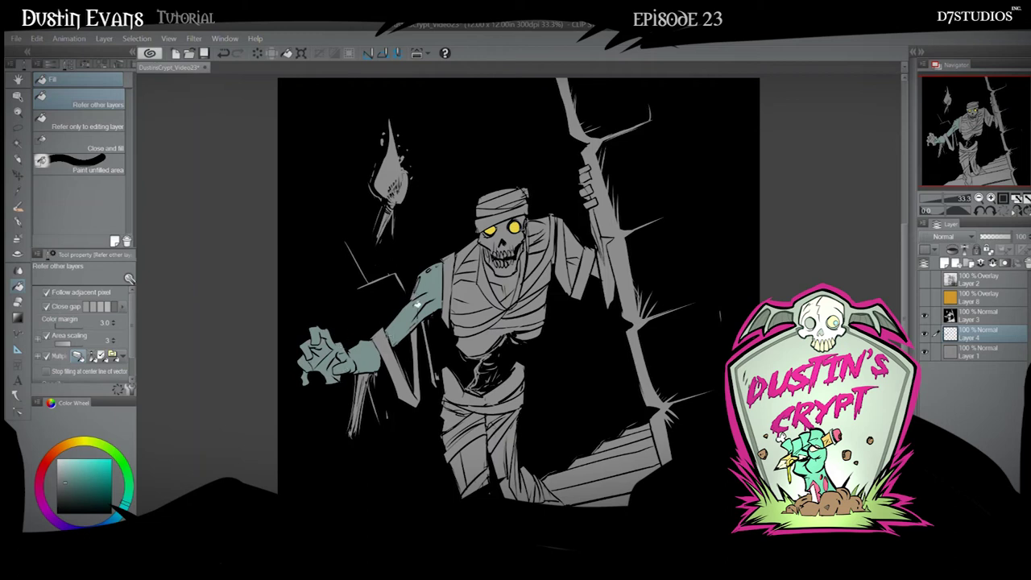
- Ink bandage wrap lines across the outstretched hand, forearm and upper arm on Layer 3 with G-pen 2
left_click(987, 314)
left_click(68, 441)
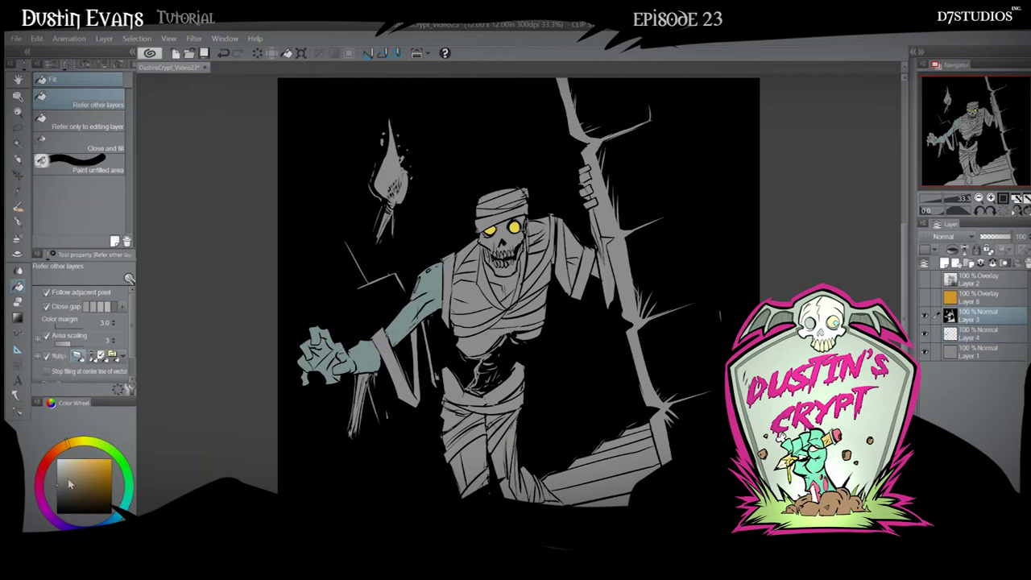
left_click(17, 220)
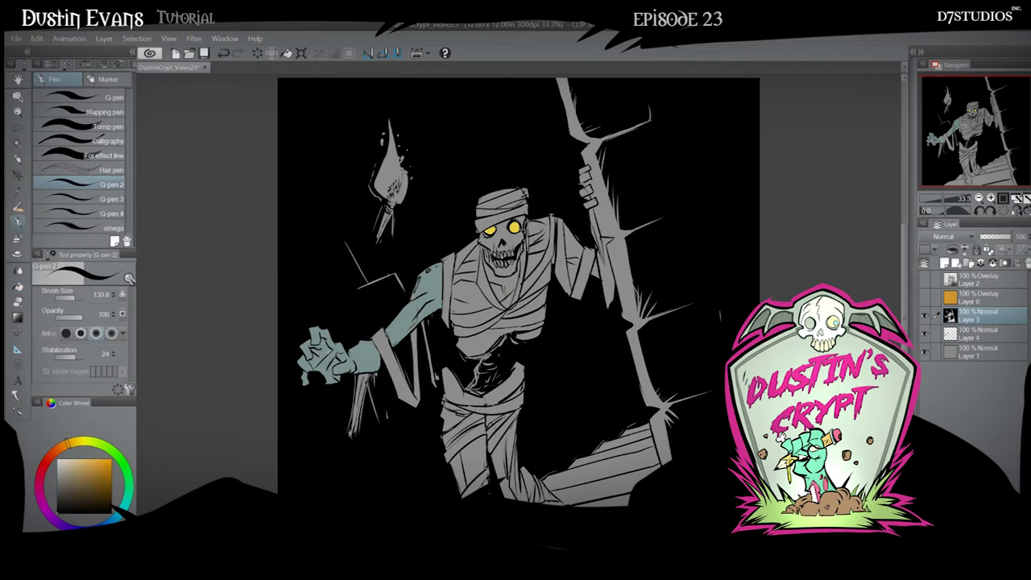
mouse_move(319, 377)
left_mouse_down()
mouse_move(342, 348)
mouse_move(337, 361)
mouse_move(385, 379)
left_mouse_up()
left_click_drag(360, 337, 387, 351)
left_click_drag(402, 309, 399, 343)
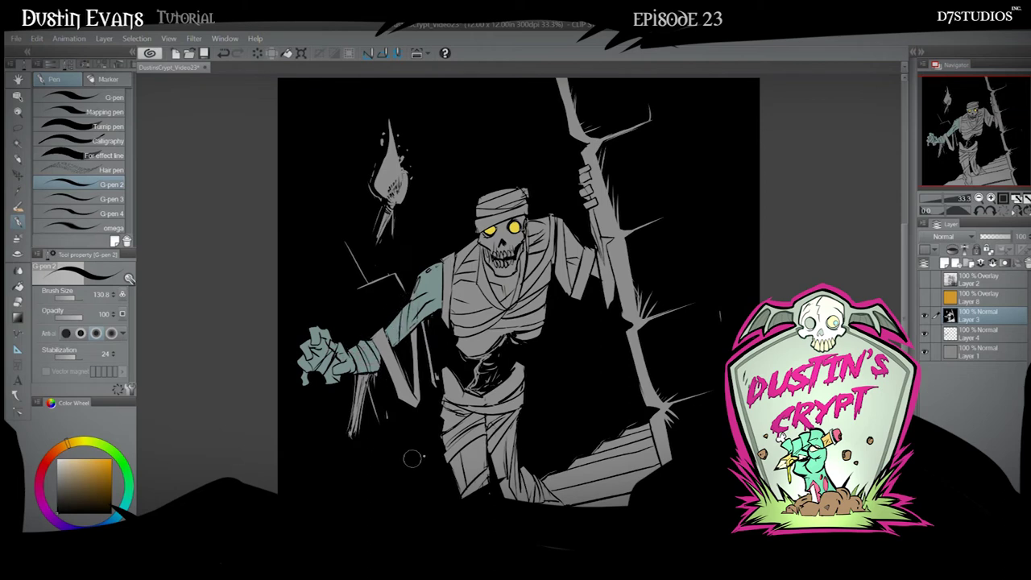
- Add a layer above the teal fill and fill the upper-arm and forearm bandages with pale cream
left_click(975, 332)
left_click(945, 263)
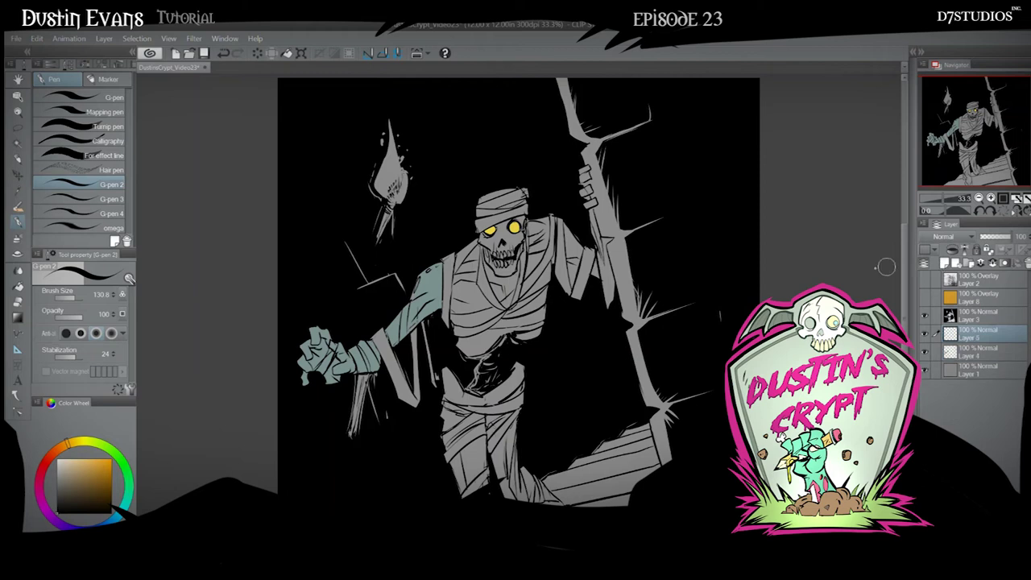
left_click(427, 295, "alt")
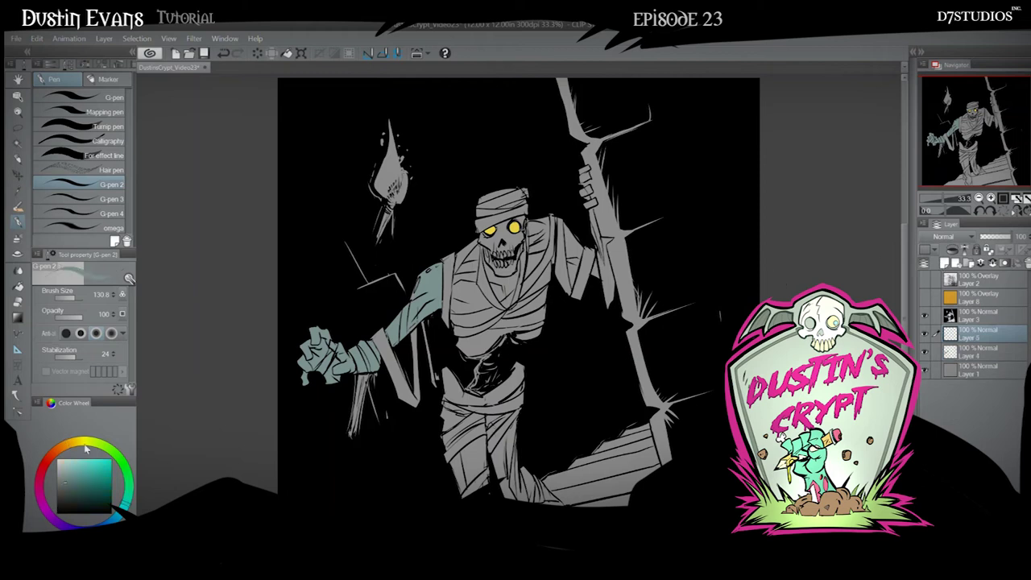
left_click(18, 254)
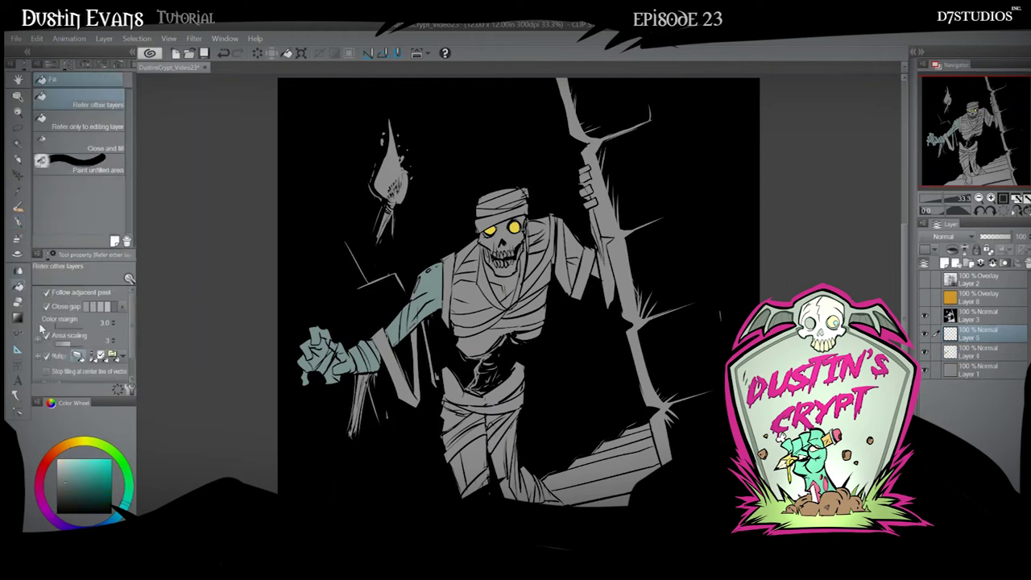
left_click(71, 445)
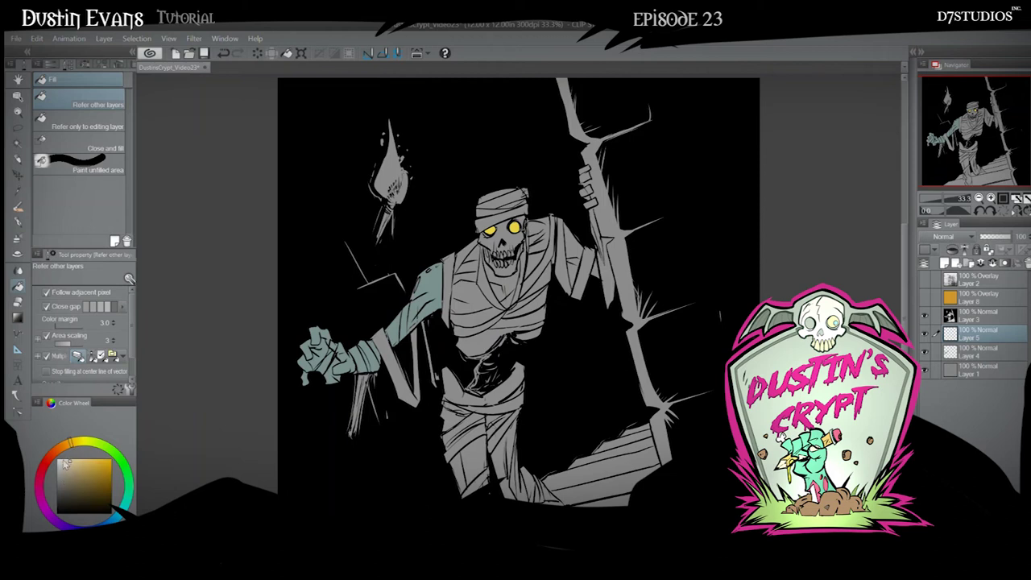
left_click_drag(405, 319, 412, 313)
left_click(373, 358)
left_click(360, 367)
- Fill the hand wrap and the cloth strips hanging below the outstretched arm with the same cream
mouse_move(331, 351)
left_mouse_down()
mouse_move(319, 371)
mouse_move(360, 407)
mouse_move(353, 430)
left_mouse_up()
left_click(361, 402)
left_click(355, 427)
left_click(393, 370)
left_click(411, 405)
left_click_drag(419, 328, 410, 403)
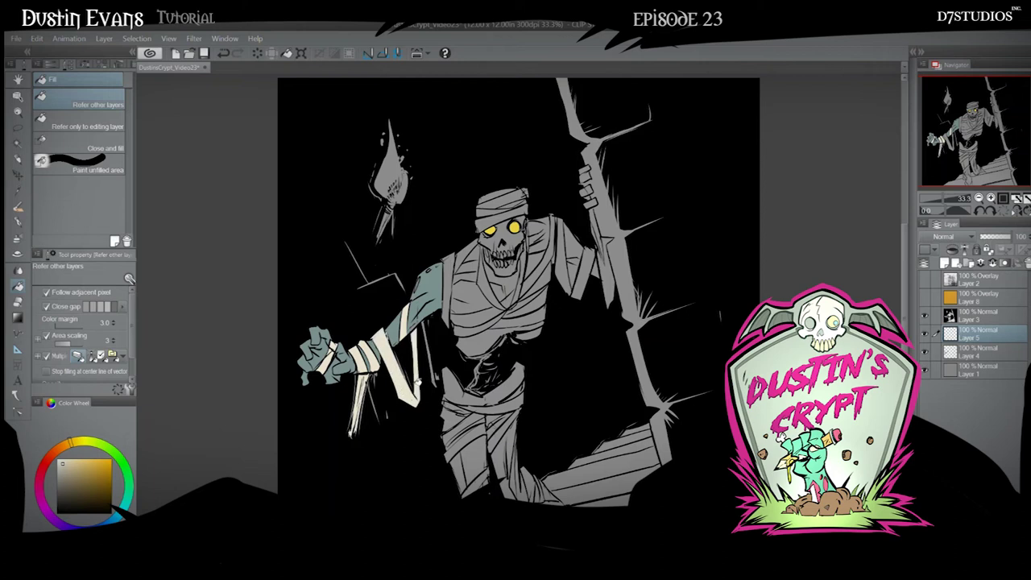
- Fill the near shoulder strap, the collar and chest bands and the head wrappings with cream
left_click(448, 288)
left_click(465, 253)
left_click(486, 282)
mouse_move(456, 324)
left_mouse_down()
mouse_move(504, 310)
mouse_move(521, 279)
left_mouse_up()
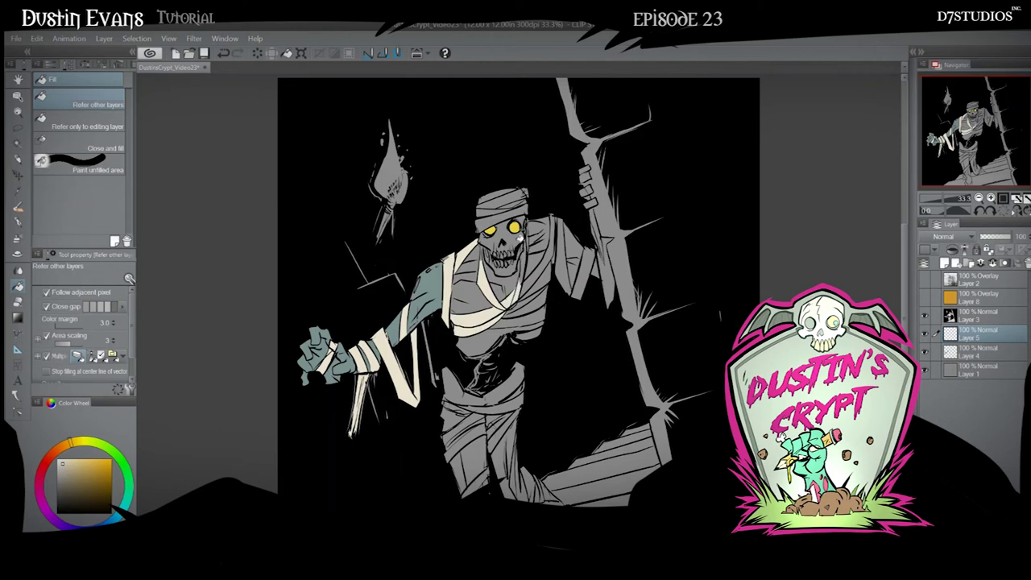
left_click_drag(477, 219, 529, 203)
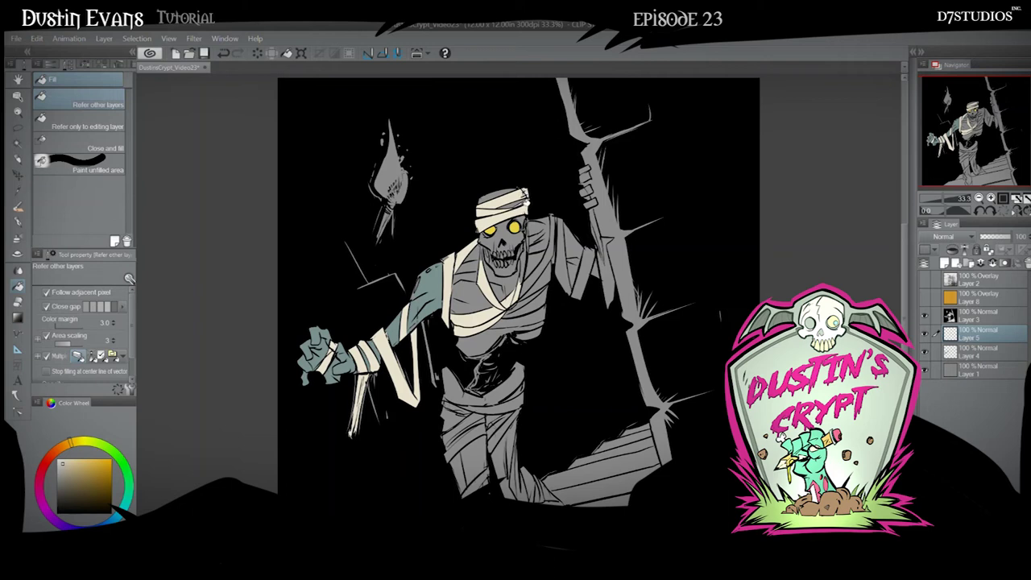
- Fill the strap from the far shoulder across the chest and the bandages on the gripping arm with cream
left_click(534, 279)
left_click(525, 275)
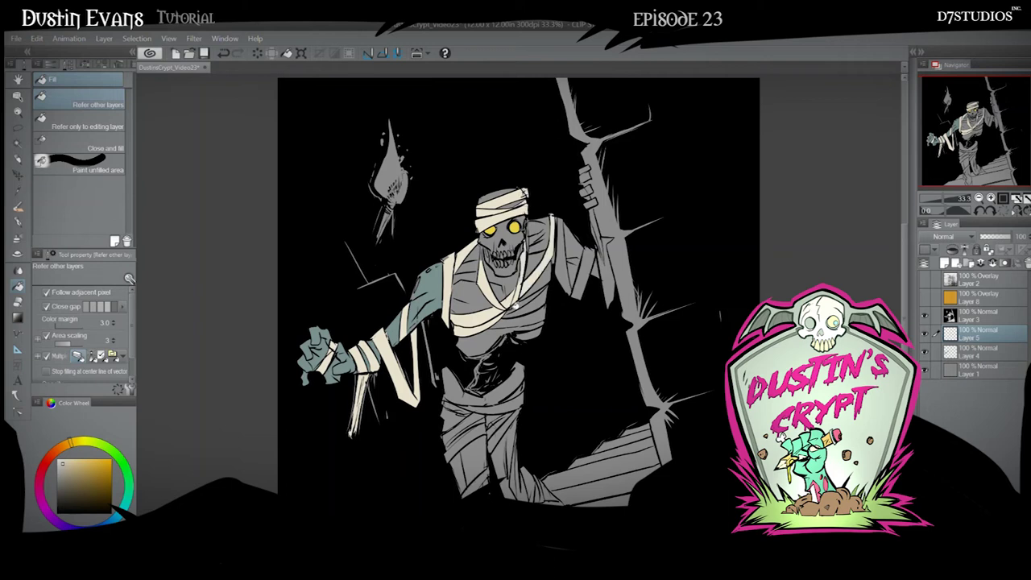
left_click_drag(573, 279, 561, 219)
left_click_drag(577, 299, 593, 248)
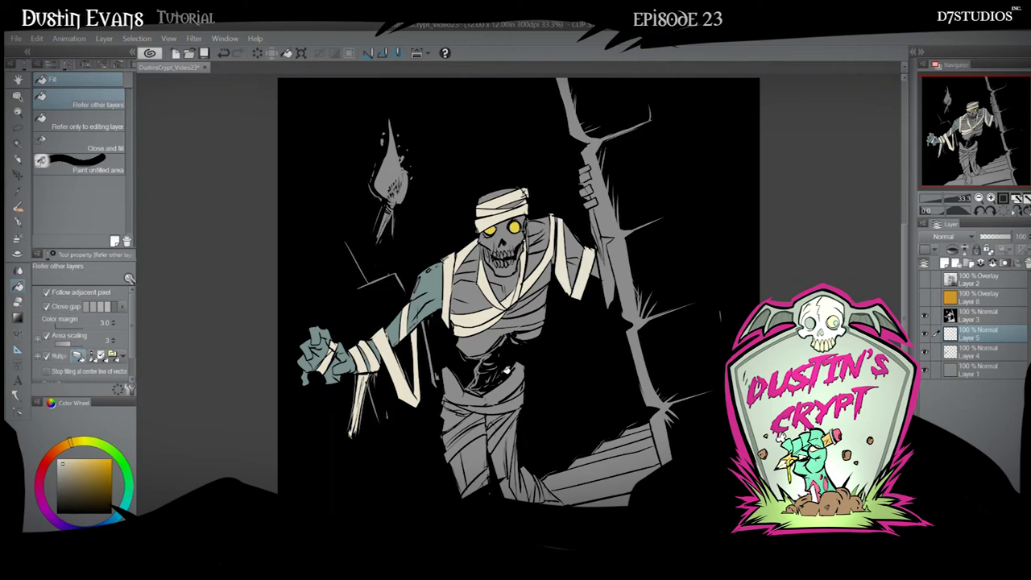
- Fill the waist wrap and alternating bandage strips on both legs with cream
mouse_move(461, 404)
left_mouse_down()
mouse_move(522, 398)
mouse_move(444, 439)
mouse_move(466, 494)
left_mouse_up()
left_click_drag(517, 409, 496, 441)
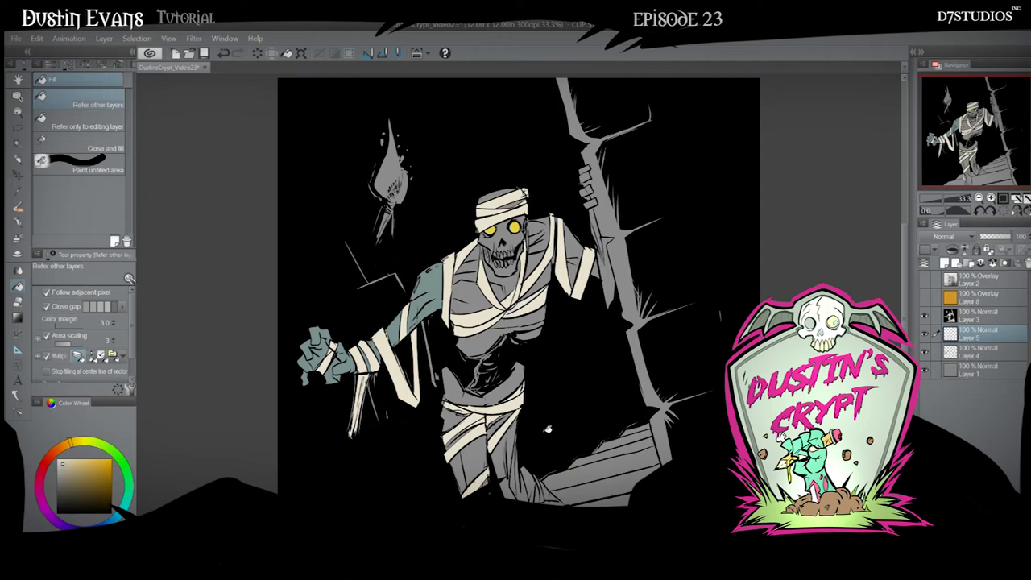
left_click(528, 485)
left_click(540, 493)
- Fill the remaining exposed skin on the face, torso, gripping arm and legs with the arm's teal on Layer 4
left_click(966, 316)
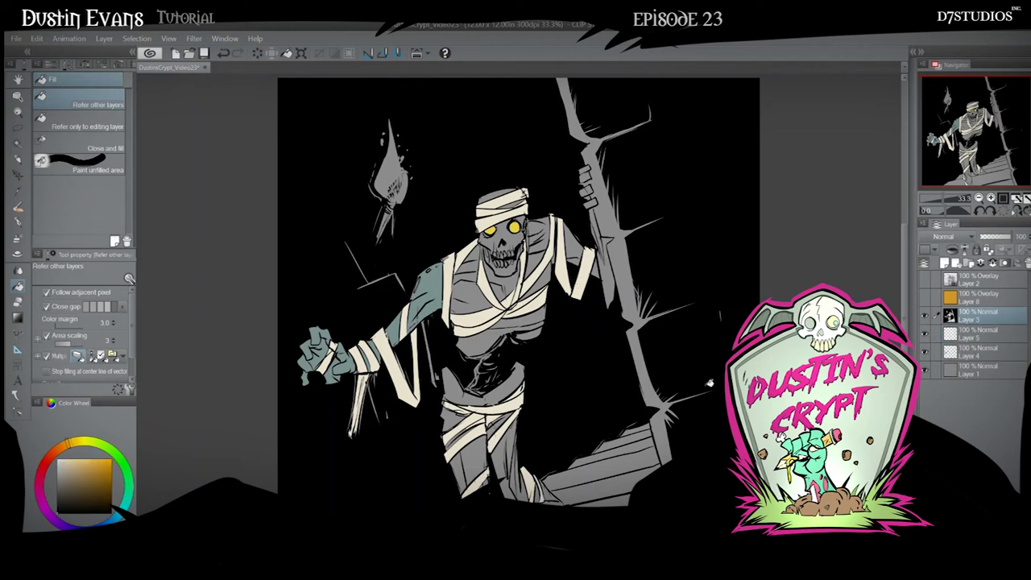
left_click(964, 351)
left_click(17, 190)
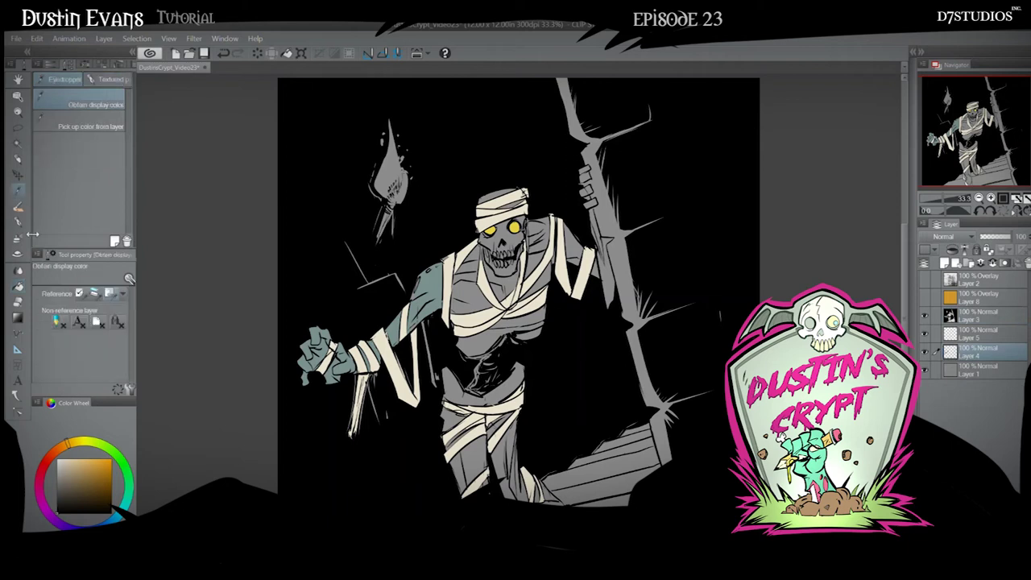
left_click(18, 287)
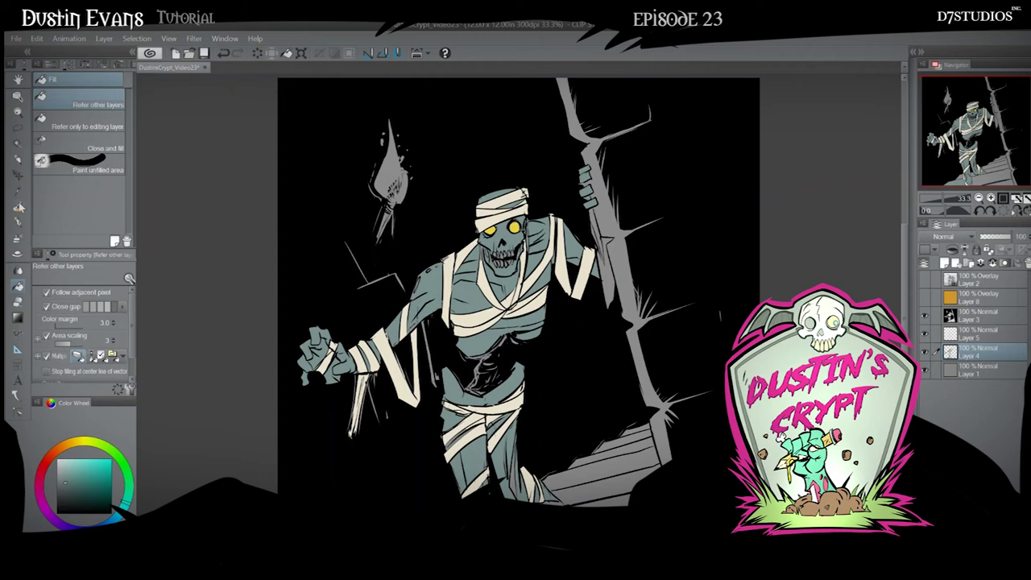
- Sample the bandage cream and fill the remaining loose strips hanging from both arms on Layer 5
key("i")
left_click(960, 335)
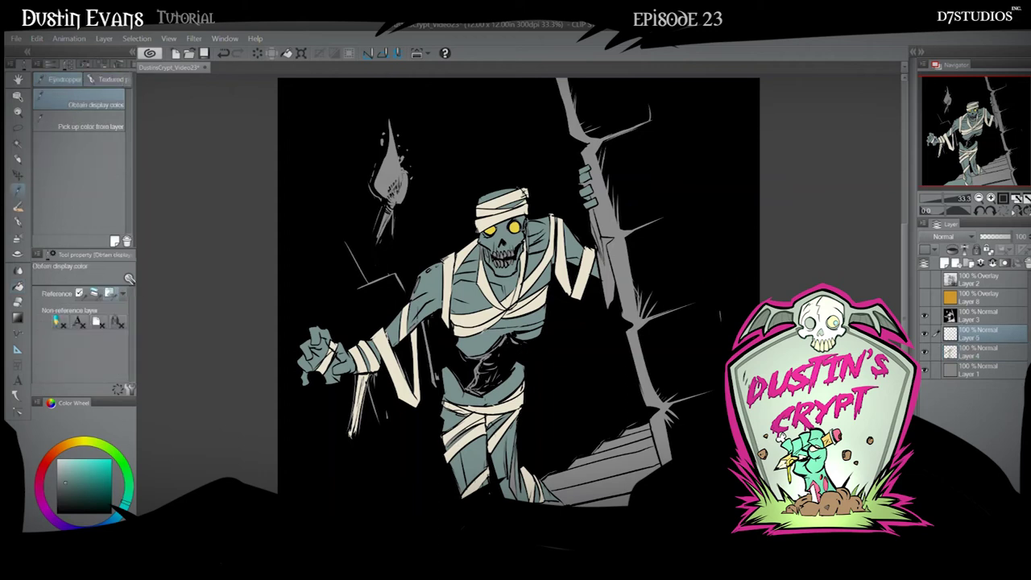
left_click(18, 285)
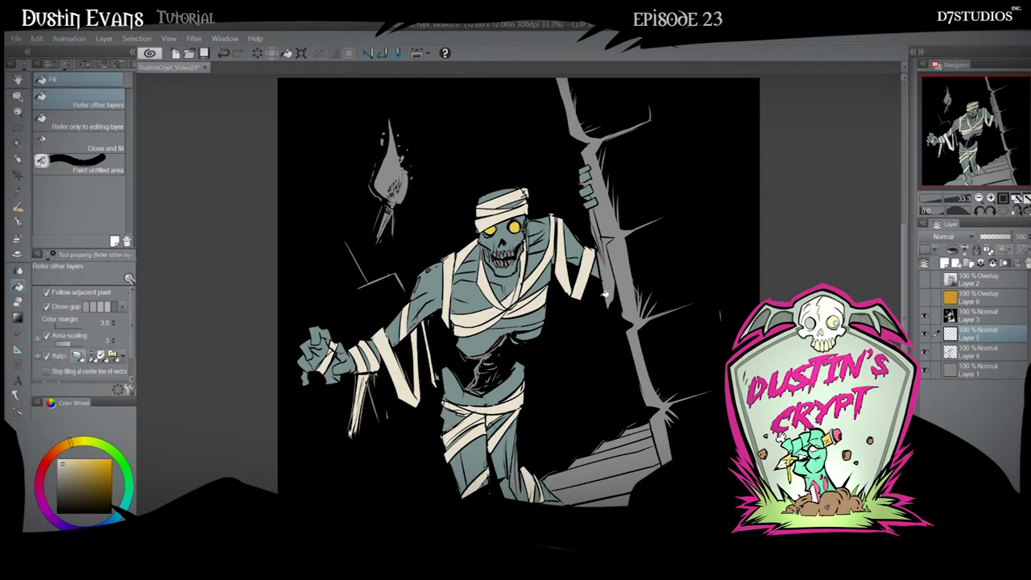
left_click(606, 280)
left_click(598, 246)
left_click(592, 220)
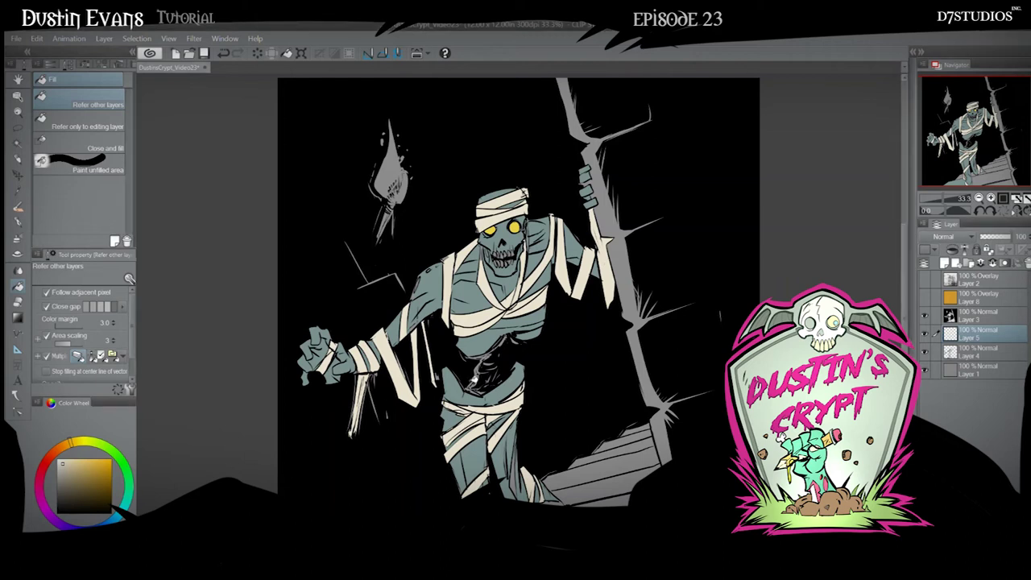
- Paste the aged-paper texture and scale it to 263%, positioned over the mummy's bandaged areas
key("ctrl+v")
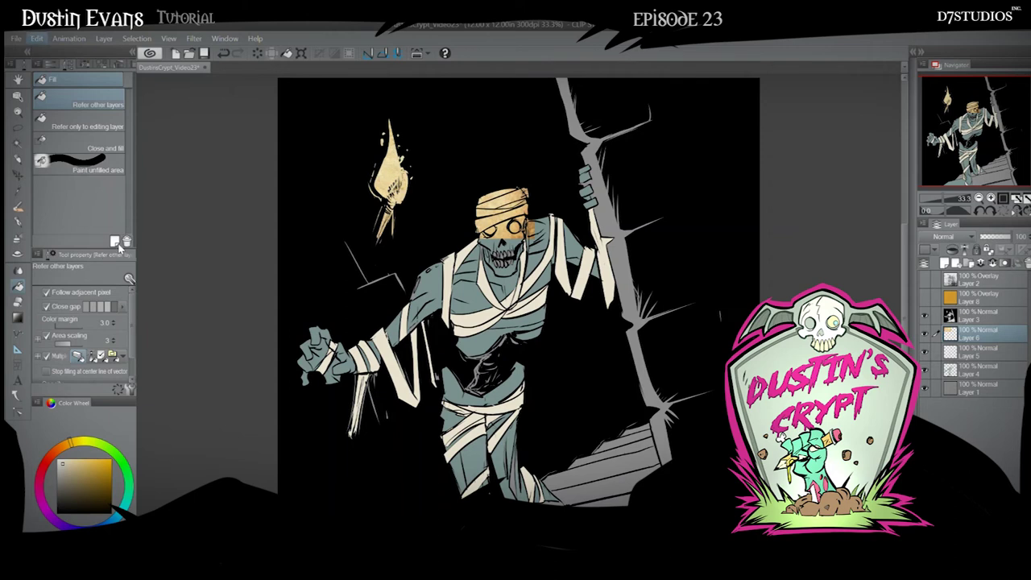
key("ctrl+t")
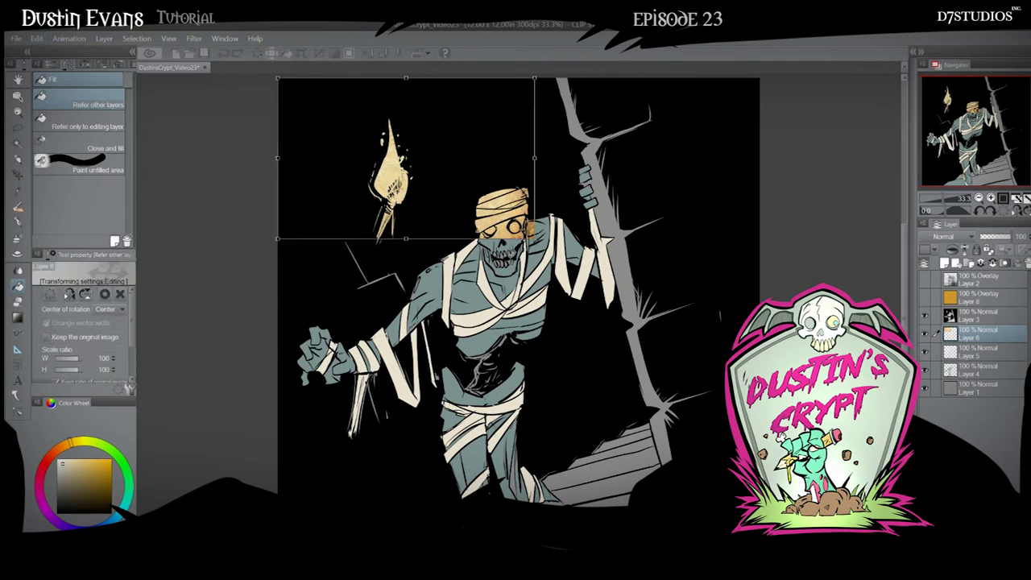
left_click_drag(523, 237, 899, 467)
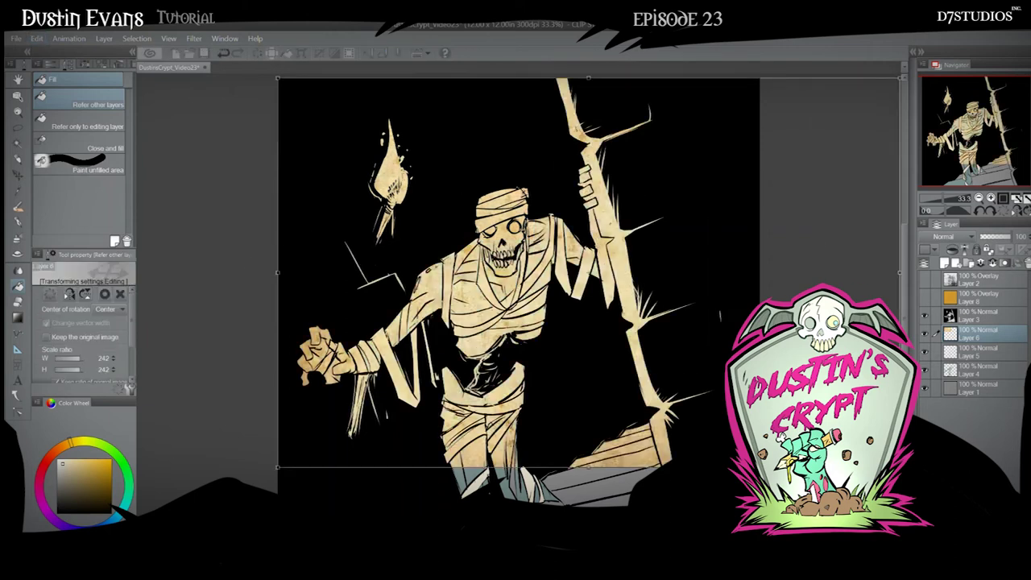
left_click_drag(757, 219, 672, 362)
left_click_drag(503, 220, 505, 186)
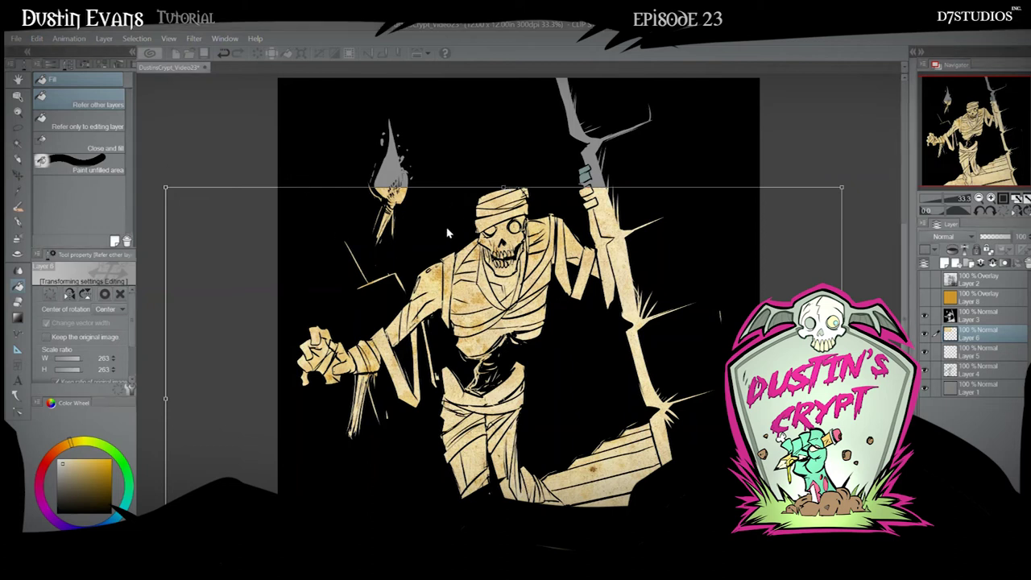
key("Return")
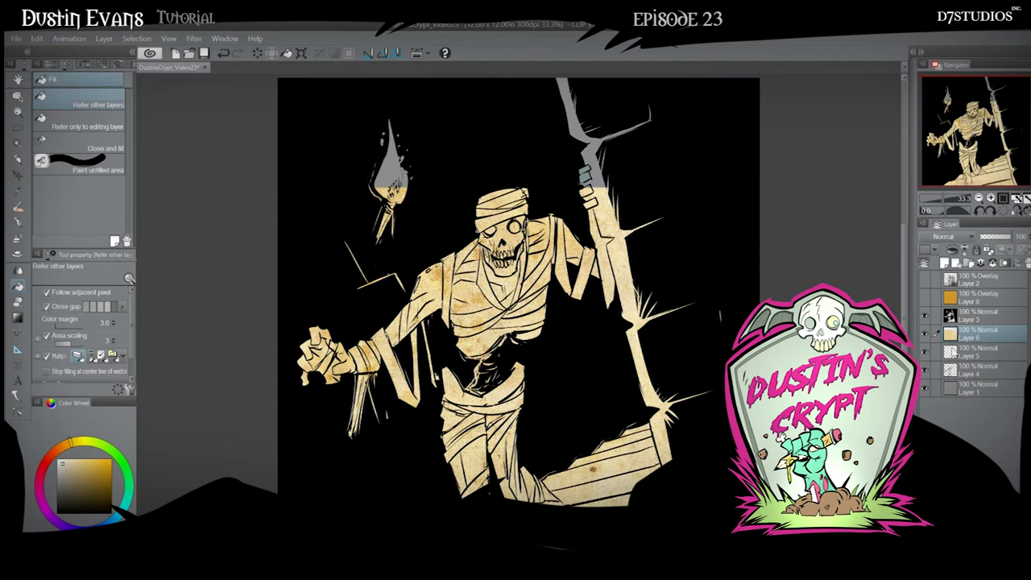
- Trim the paper texture to the shape of the bandage fill and merge it down into the bandage layer
left_click(953, 353, "ctrl")
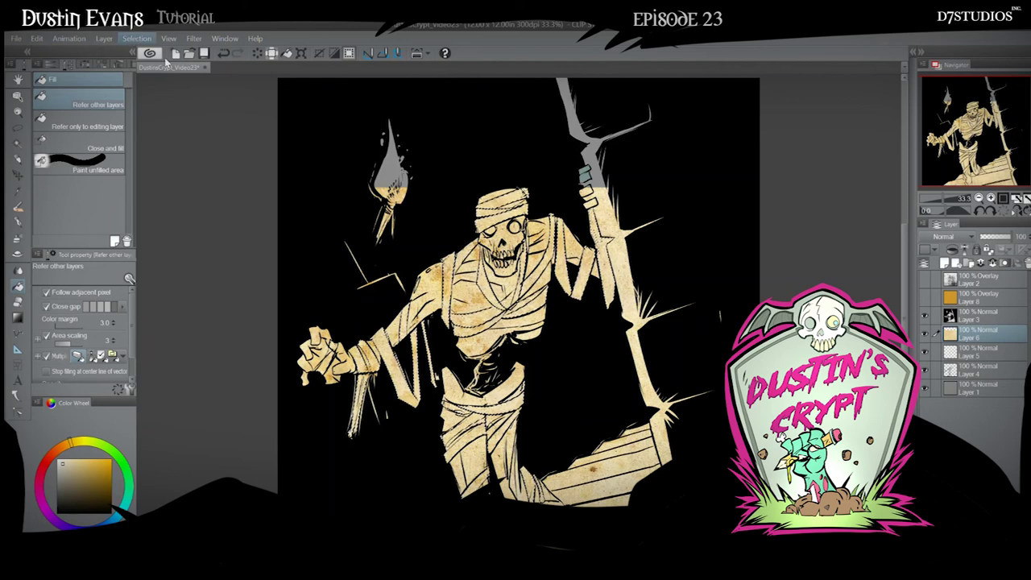
left_click(178, 95)
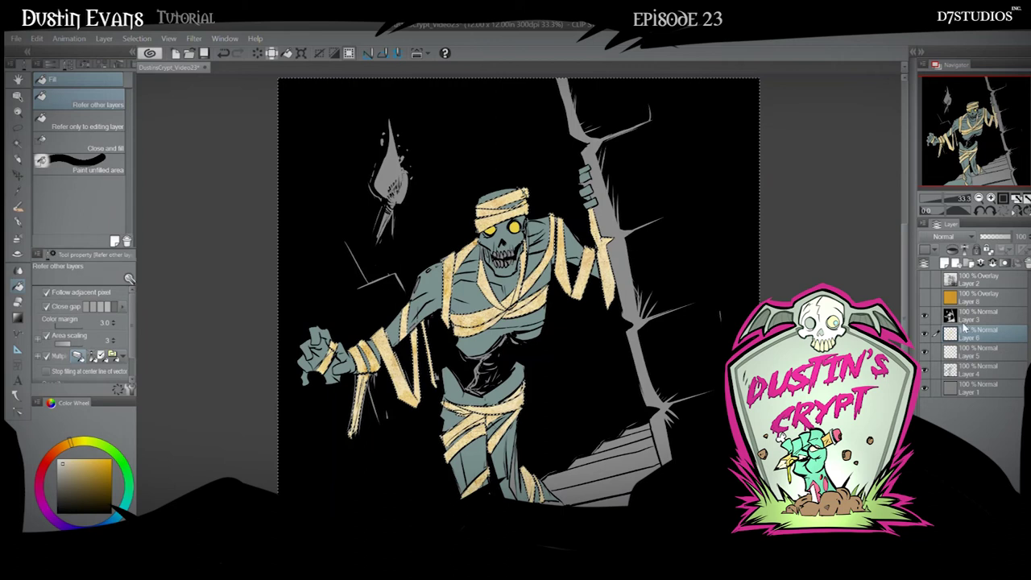
key("ctrl+e")
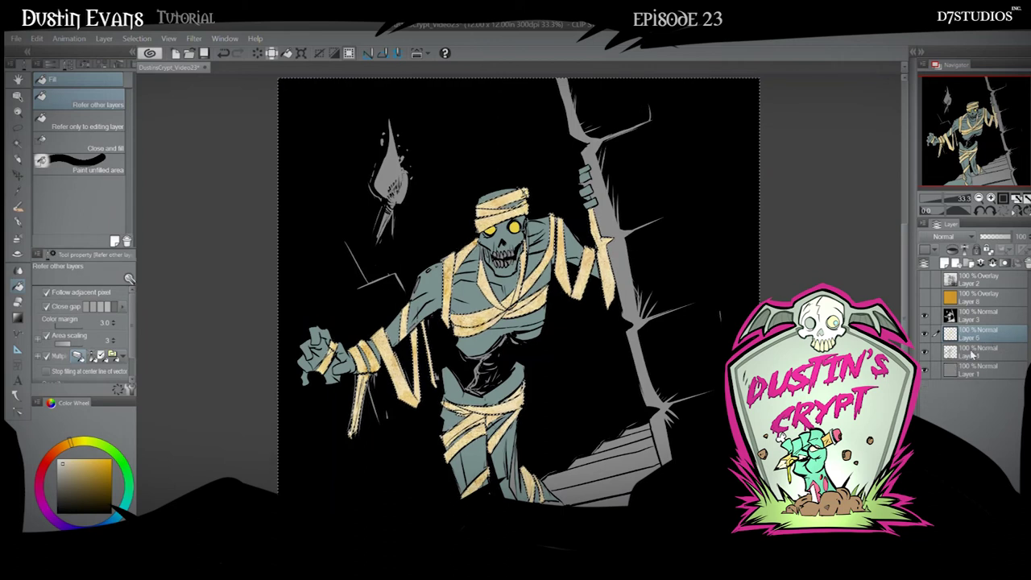
- Add an empty layer directly above Layer 1, beneath the skin fill, and clear the selection
left_click(973, 369)
key("ctrl+z")
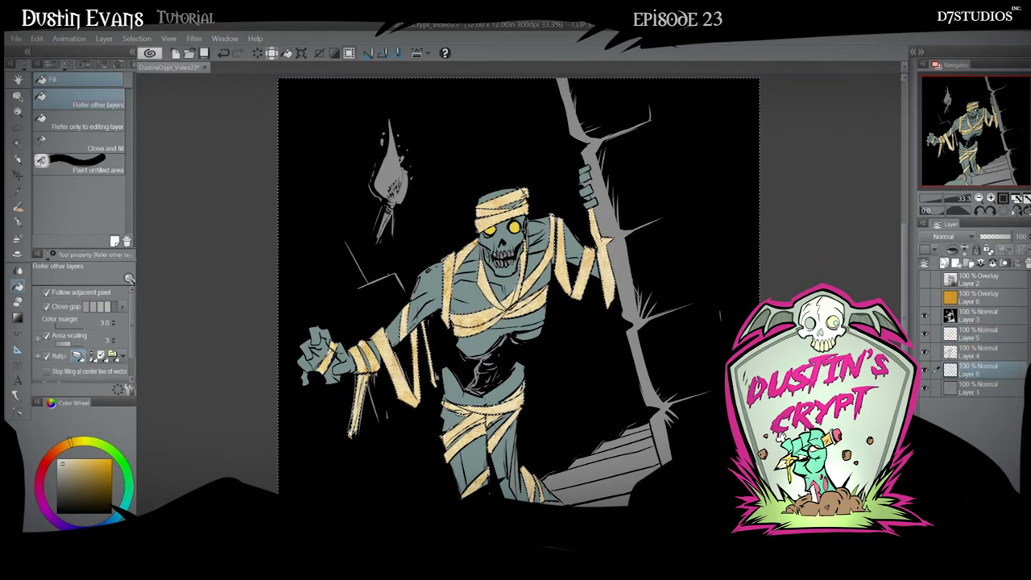
key("ctrl+d")
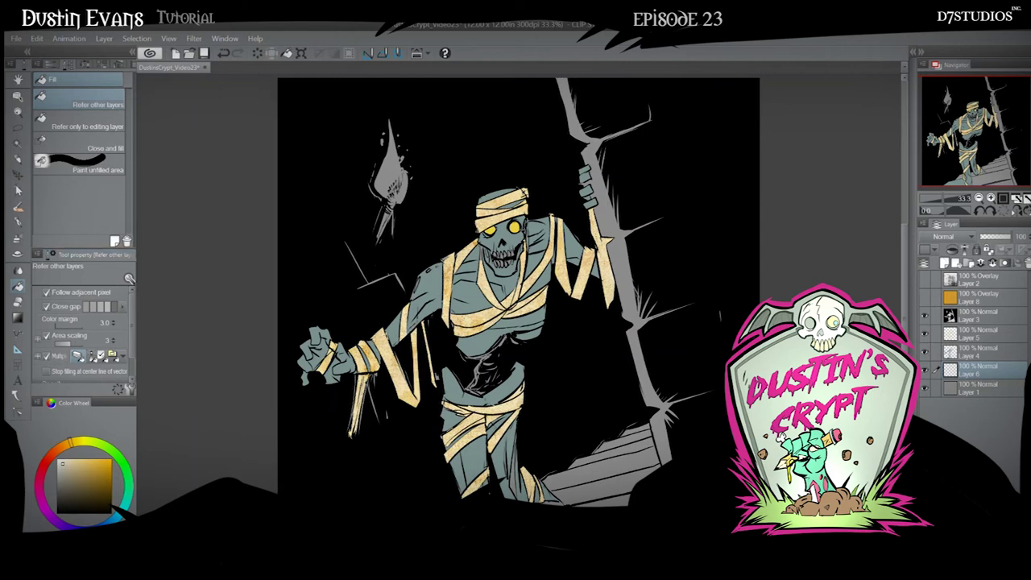
- Fill the mummy's teeth with a pale yellow on Layer 6
left_click(18, 191)
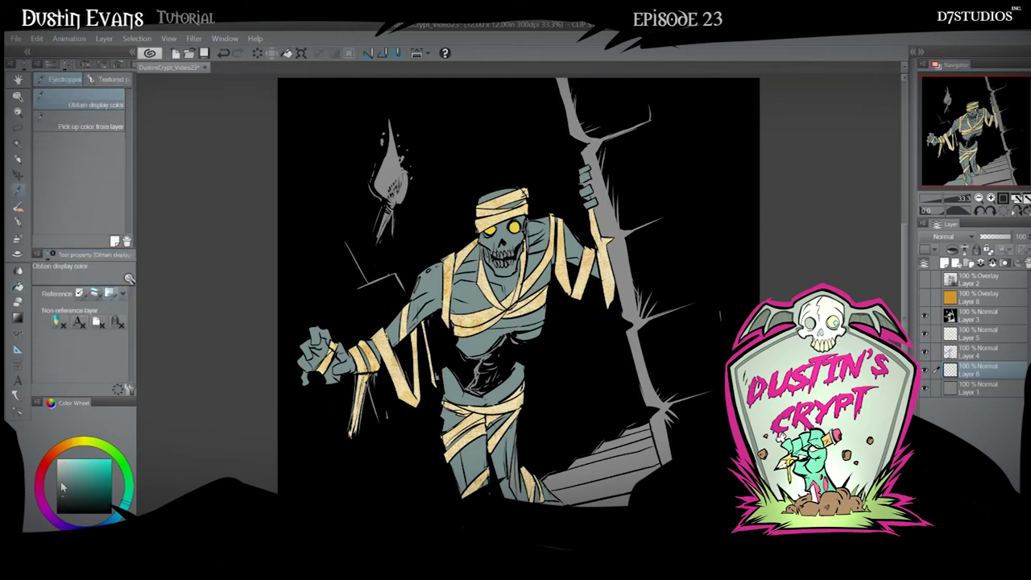
left_click(17, 287)
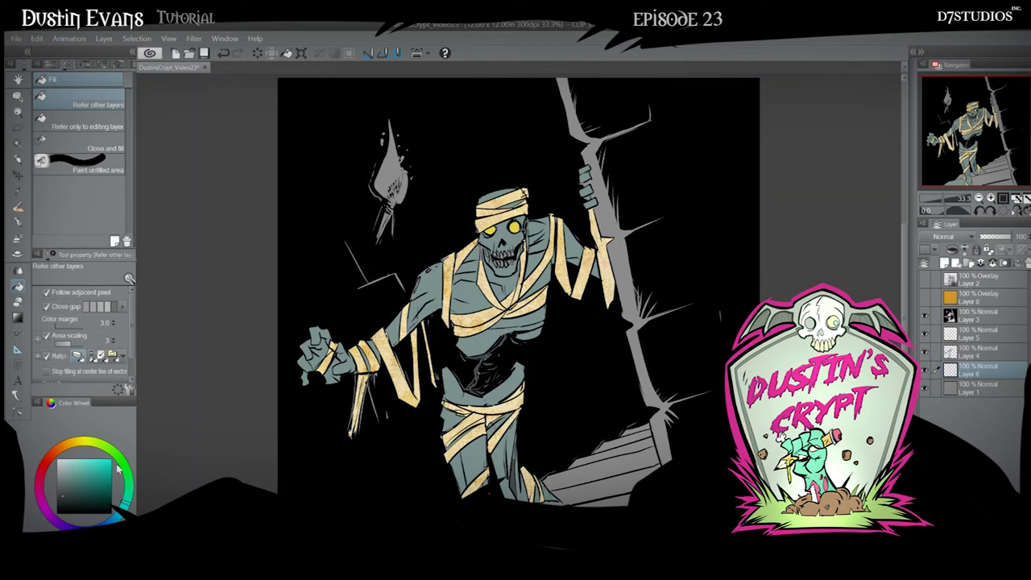
left_click(76, 442)
left_click(66, 464)
left_click(505, 257)
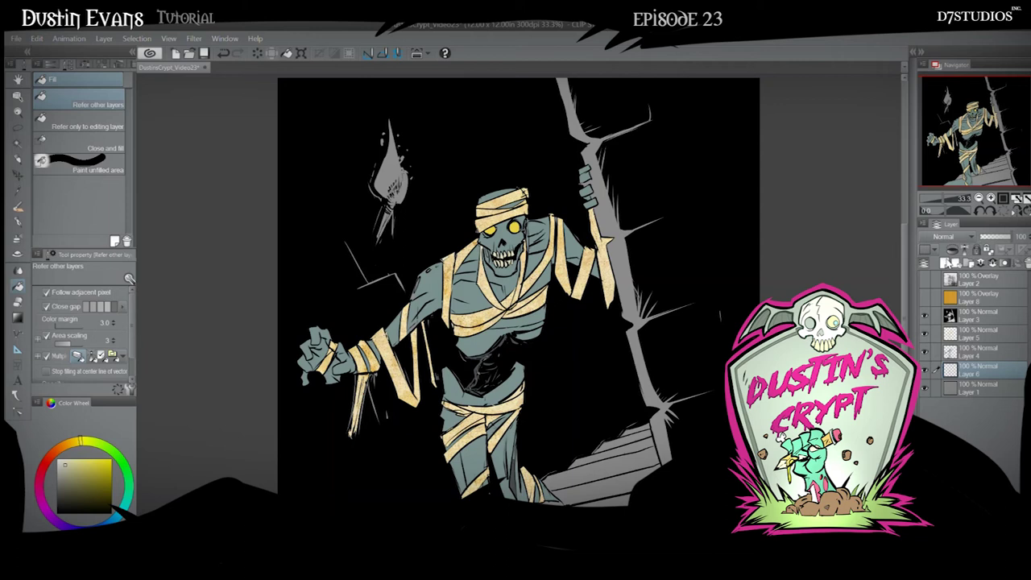
- Add a new layer above Layer 5 and fill all the floor planks with a light tan
left_click(943, 264)
left_click(64, 445)
left_click(88, 468)
left_click(65, 471)
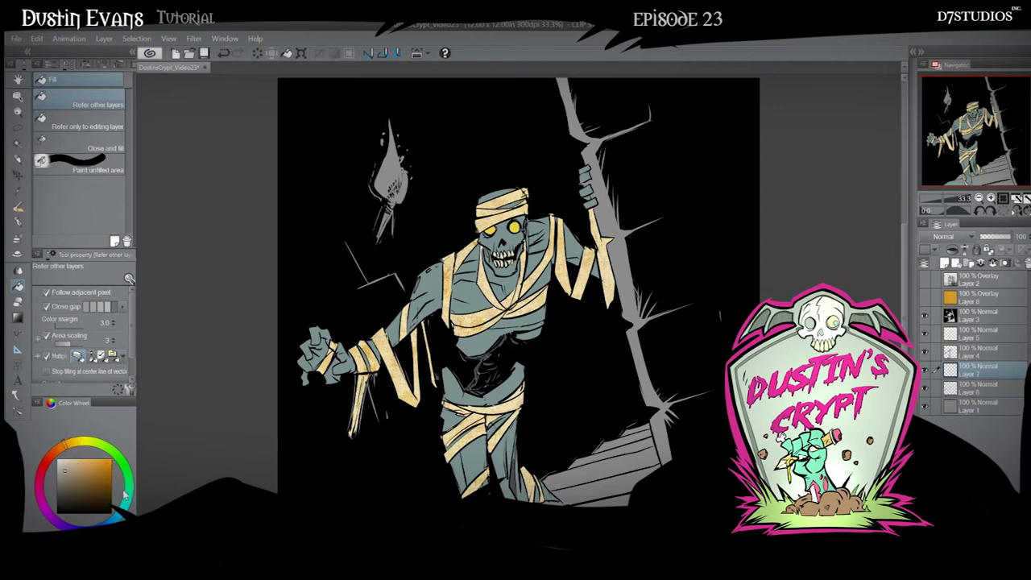
left_click(76, 464)
left_click_drag(978, 365, 961, 342)
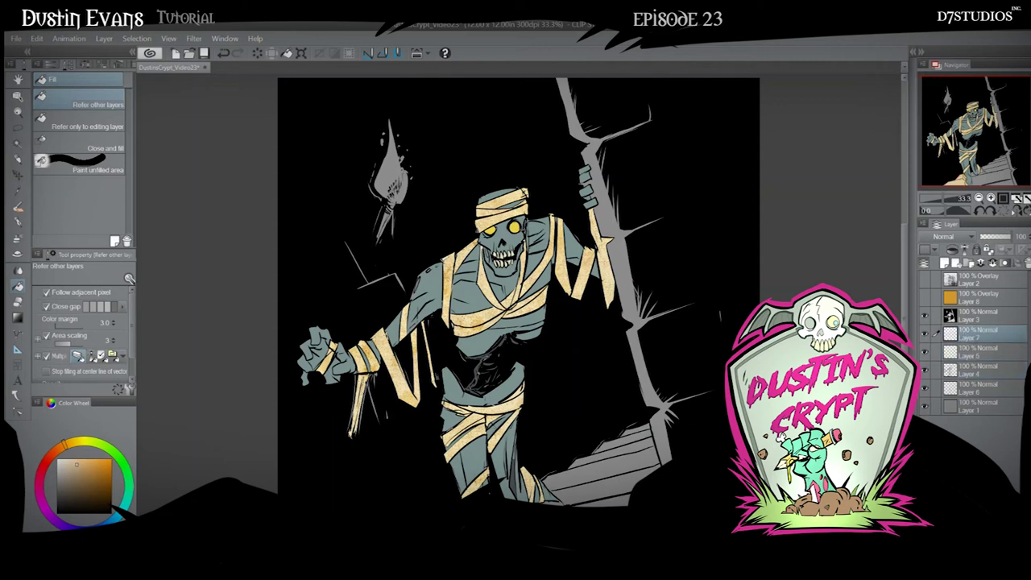
left_click(606, 482)
left_click(580, 475)
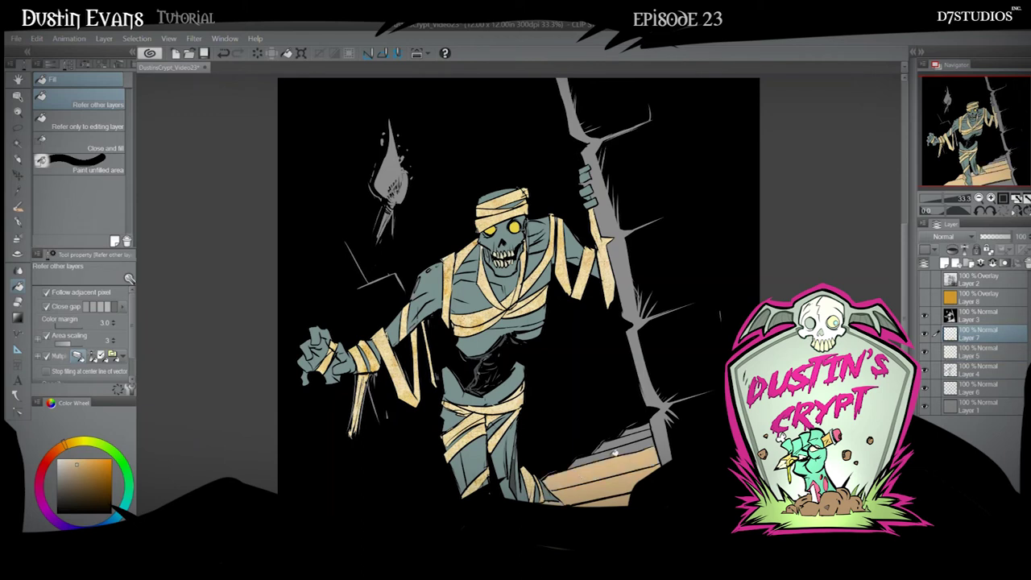
left_click(610, 455)
left_click(633, 437)
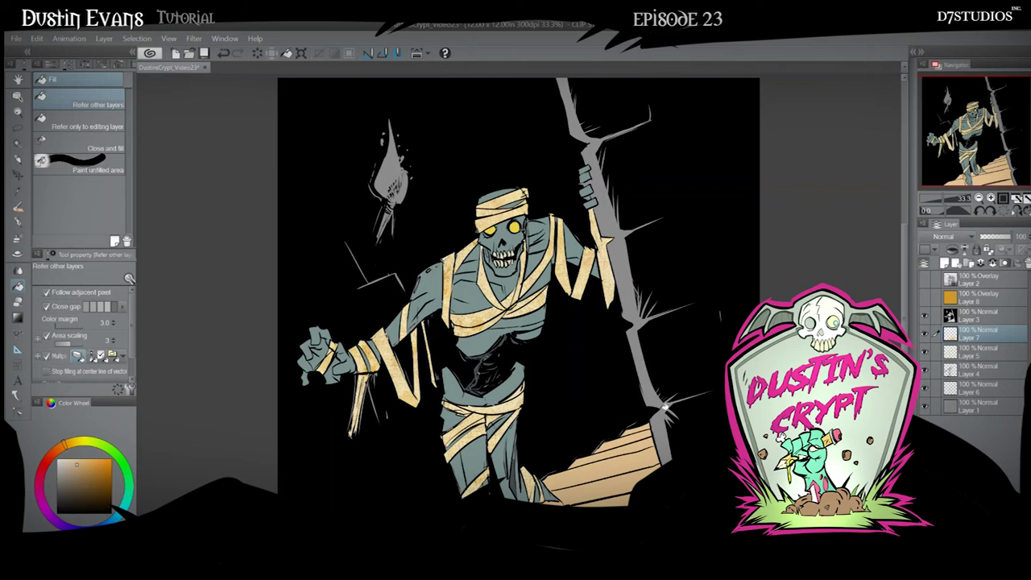
- Add a layer directly above Layer 5 and fill the cracked wall edge the mummy is gripping with light tan
left_click(983, 348)
key("ctrl+shift+n")
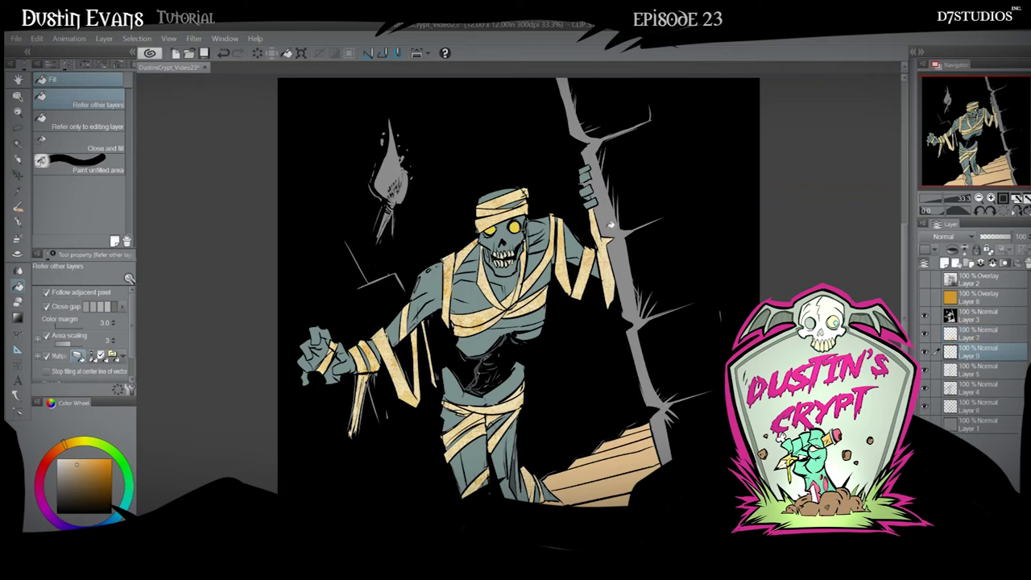
left_click(610, 224)
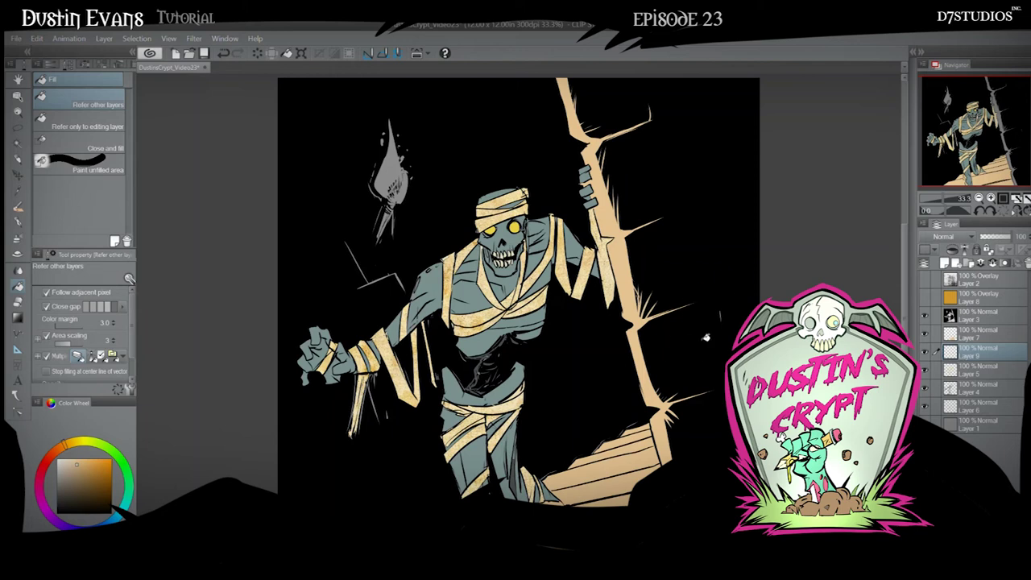
- Lasso the torch and flame on Layer 5, fill it with a muted reddish brown, and clear the selection
left_click(978, 370)
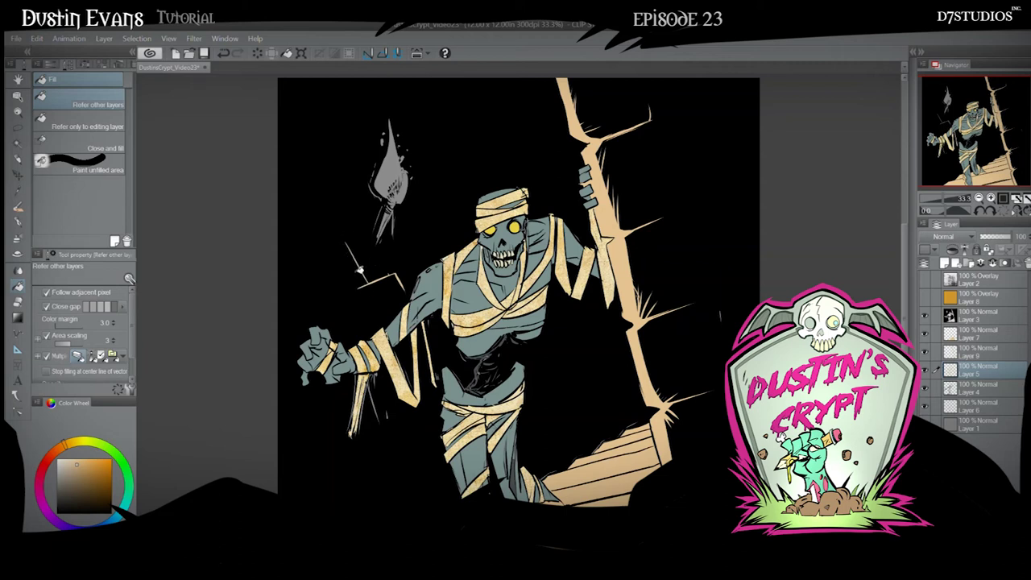
left_click(49, 454)
left_click(84, 486)
left_click(17, 127)
mouse_move(409, 201)
left_mouse_down()
mouse_move(369, 251)
mouse_move(425, 193)
mouse_move(417, 220)
left_mouse_up()
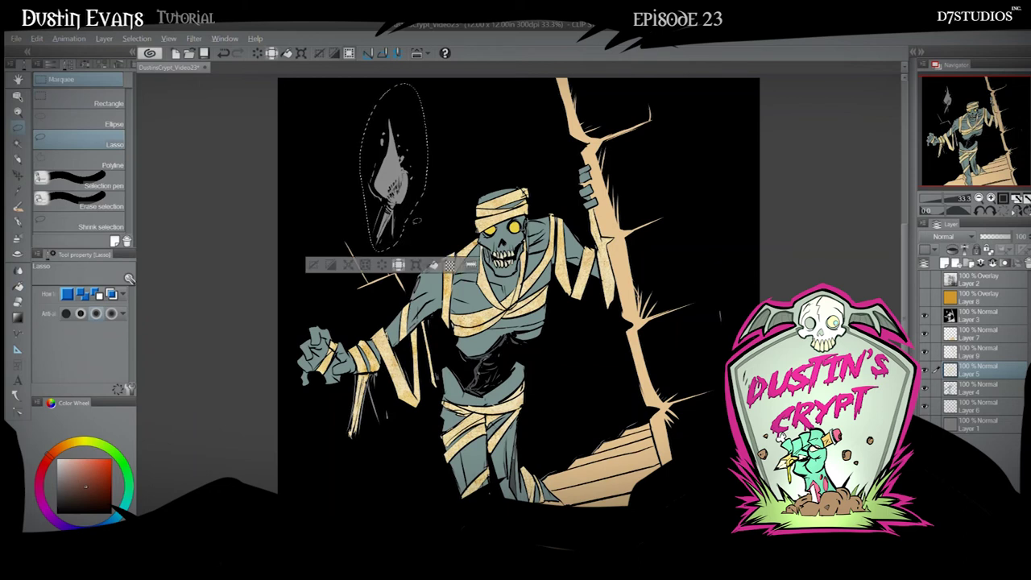
key("alt+BackSpace")
key("ctrl+d")
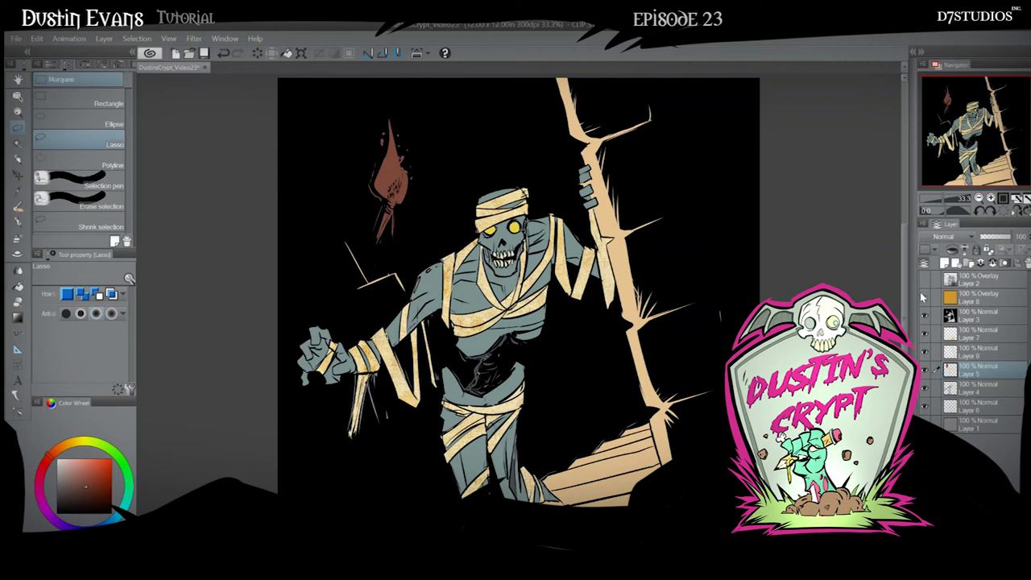
- Show the orange Overlay Layer 8 and the texture Overlay Layer 2 over the artwork
left_click(924, 297)
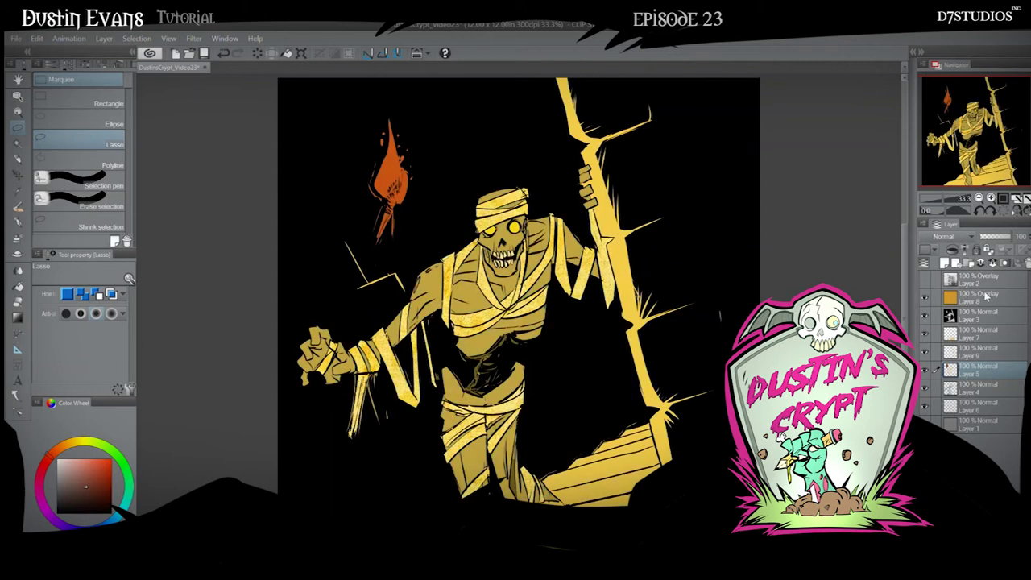
left_click(981, 297)
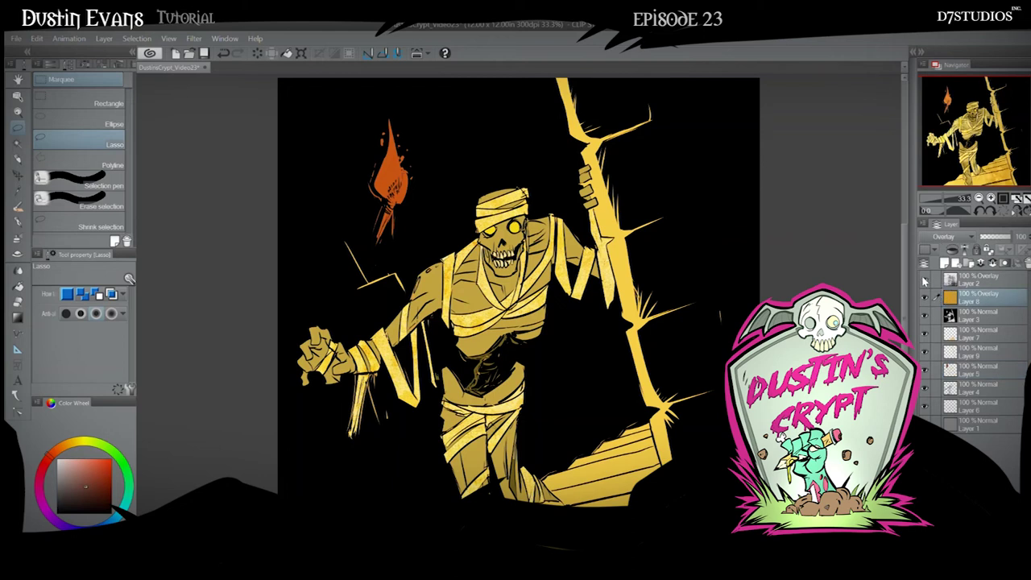
left_click(924, 280)
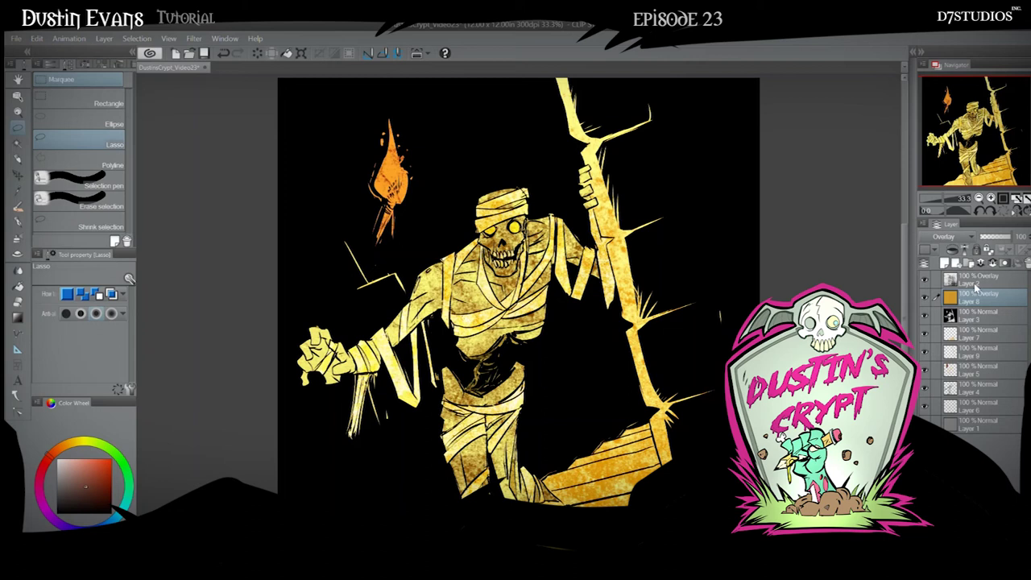
- Lock the transparent pixels of ink Layer 3, recolour the blacks to a dark red-brown, and darken them with a hue and luminosity adjustment
left_click(971, 315)
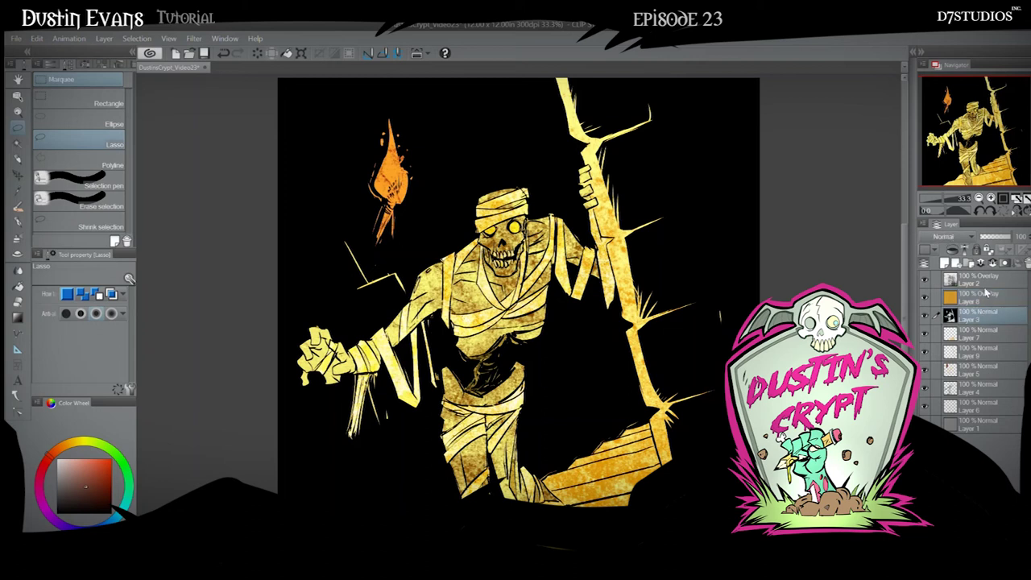
left_click(989, 250)
key("alt+Delete")
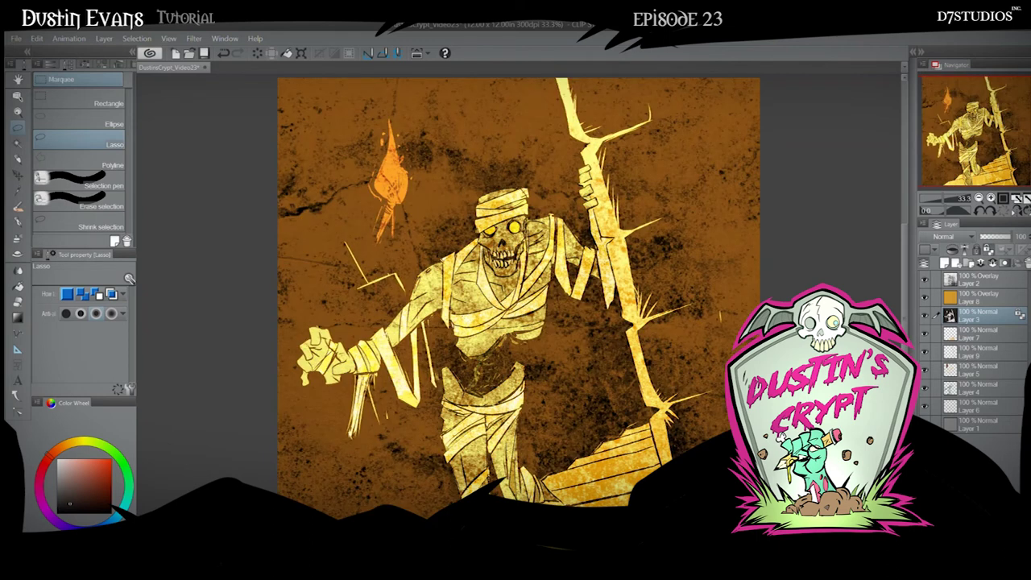
key("ctrl+u")
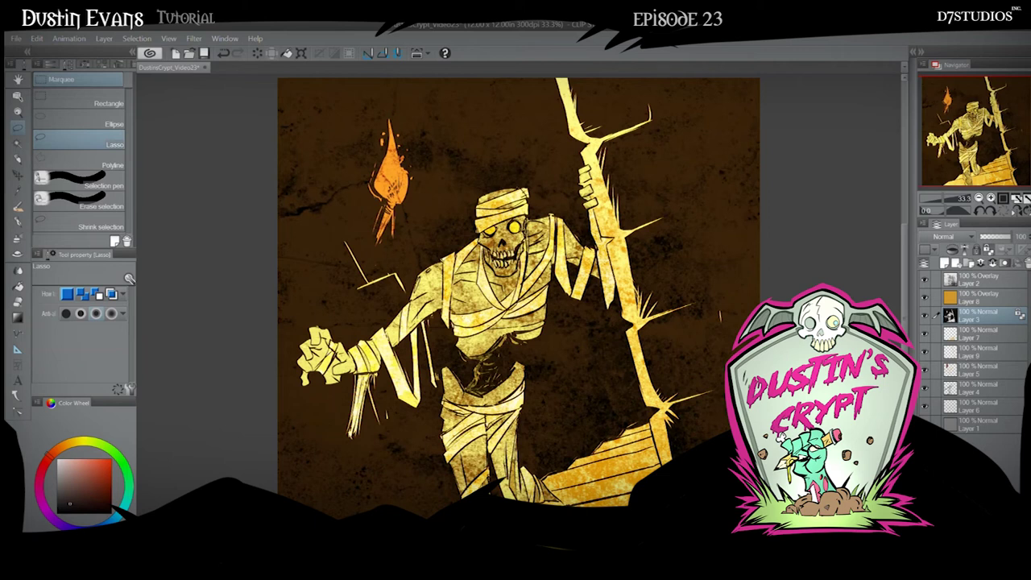
- Compare the floor planks with and without Layer 7's tan fill, and delete Layer 7
left_click(979, 335)
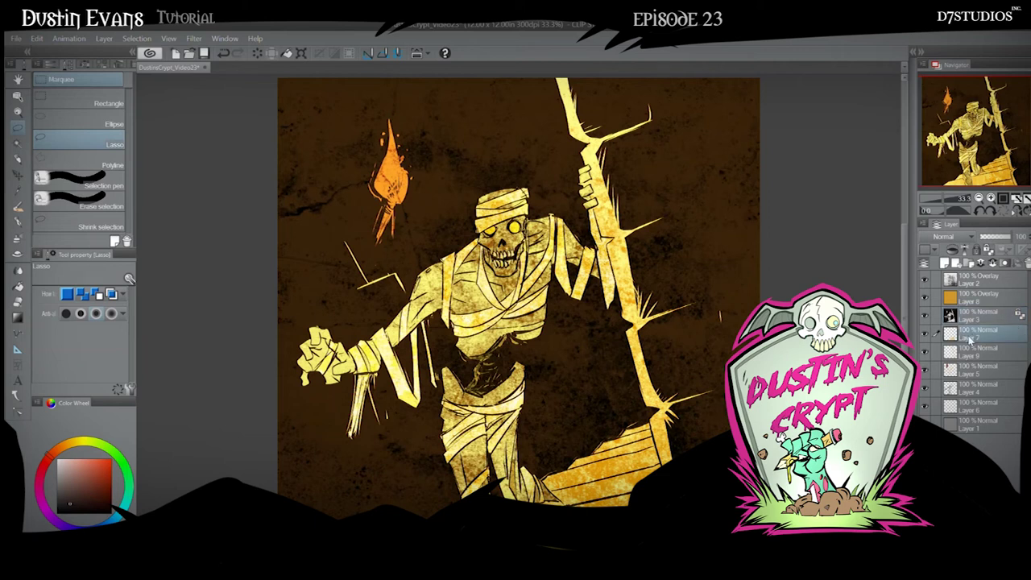
left_click(925, 335)
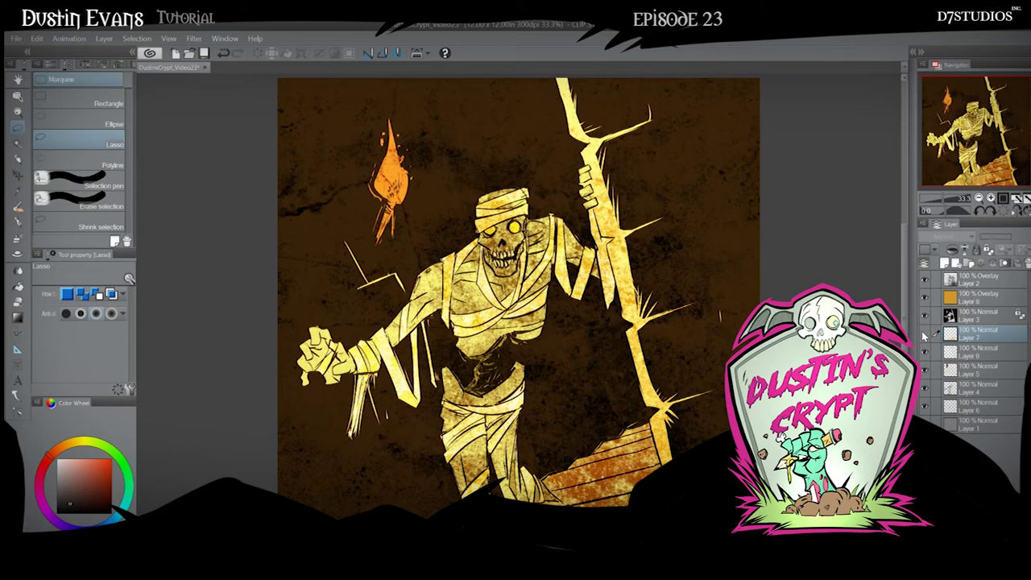
left_click(925, 335)
left_click(926, 335)
left_click(924, 335)
left_click(924, 335)
left_click(1024, 263)
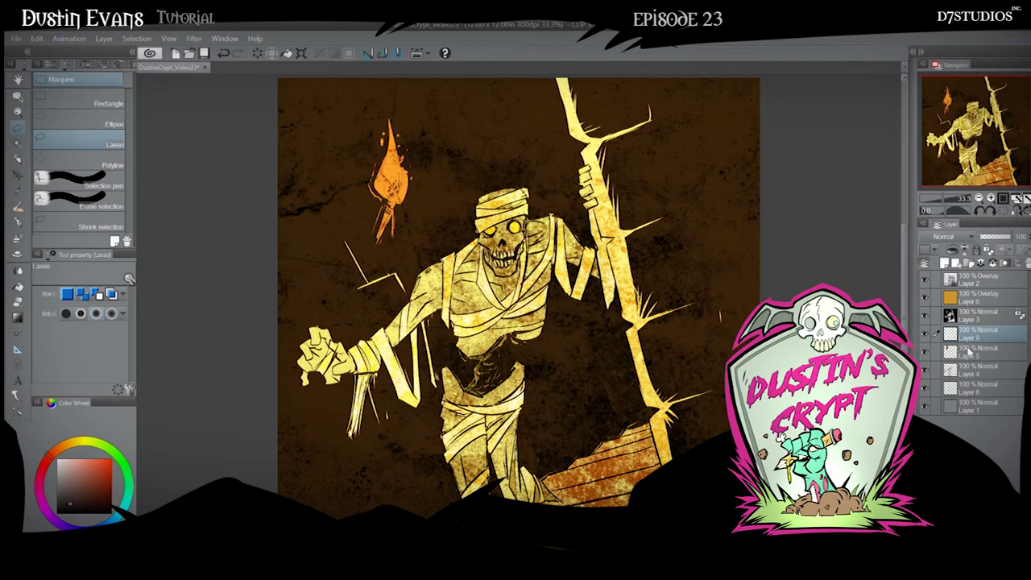
- Check what Layer 5 contains and merge it down through Layer 4 into Layer 6
left_click(964, 355)
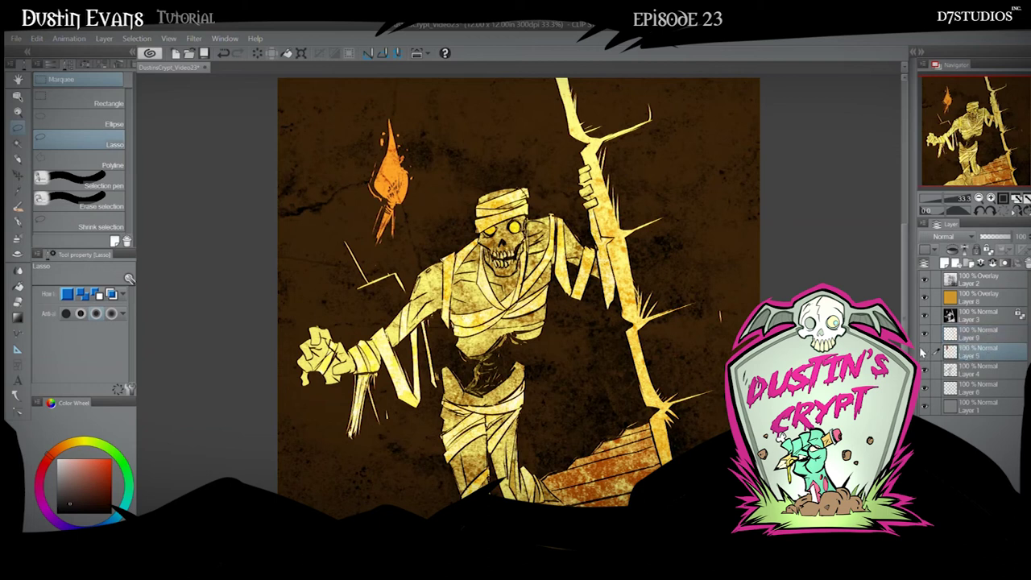
left_click(925, 352)
left_click(923, 352)
key("ctrl+e")
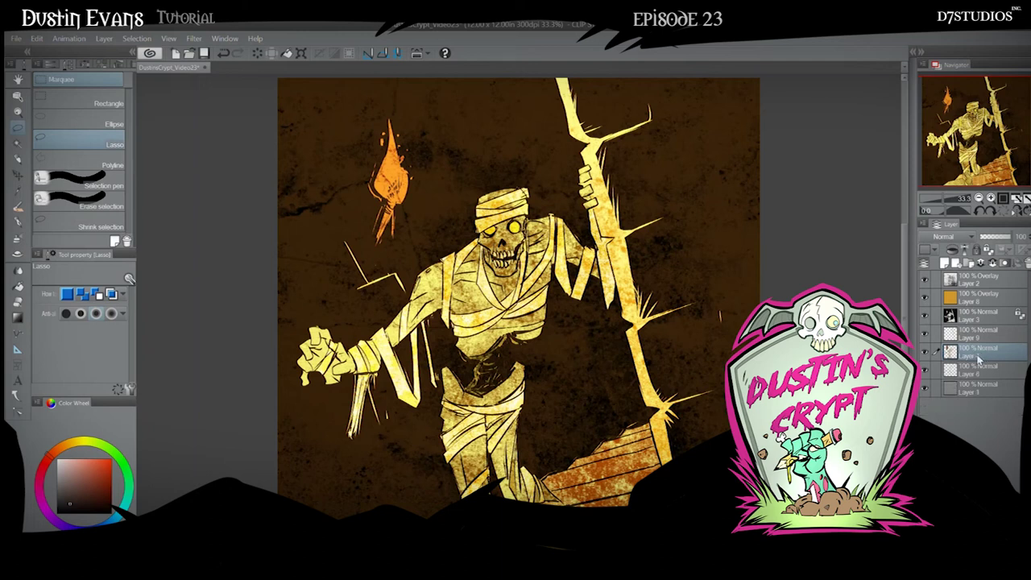
key("ctrl+e")
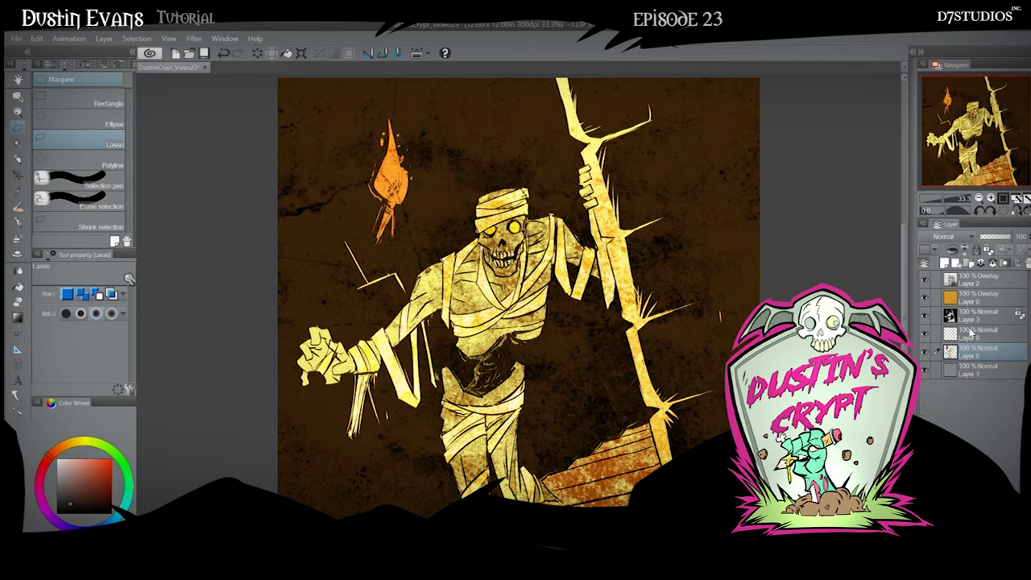
- Lock the transparent pixels of Layer 9 and tint the wall edge light orange with the Spray airbrush in Multiply mode
left_click(971, 334)
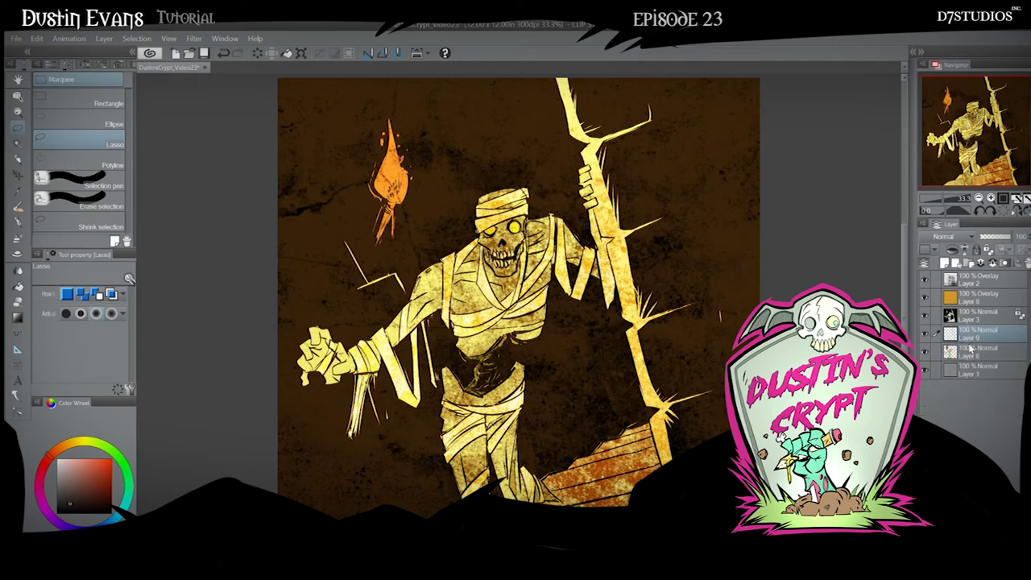
left_click(925, 335)
left_click(925, 334)
left_click(17, 239)
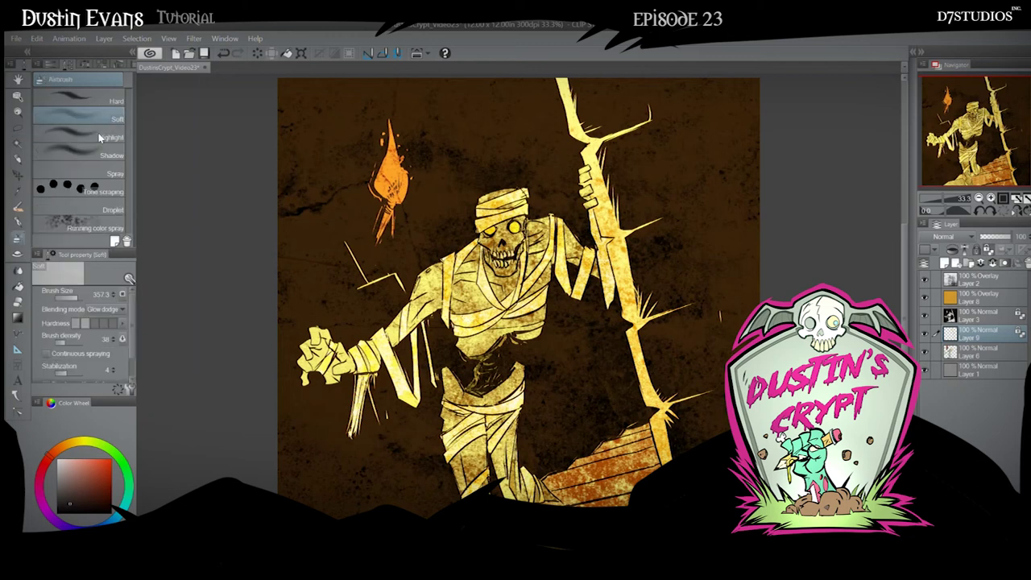
left_click(115, 172)
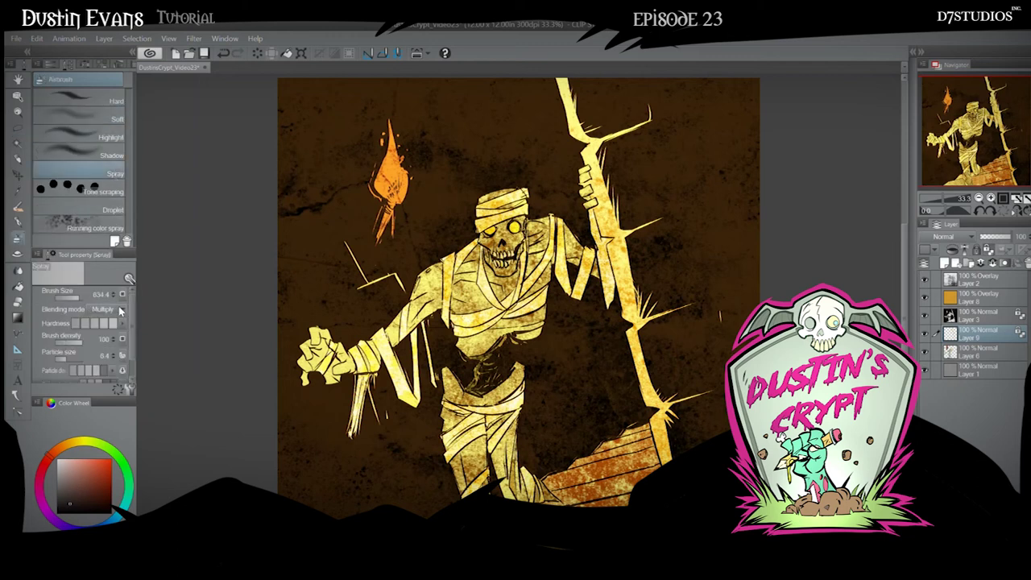
left_click(84, 491)
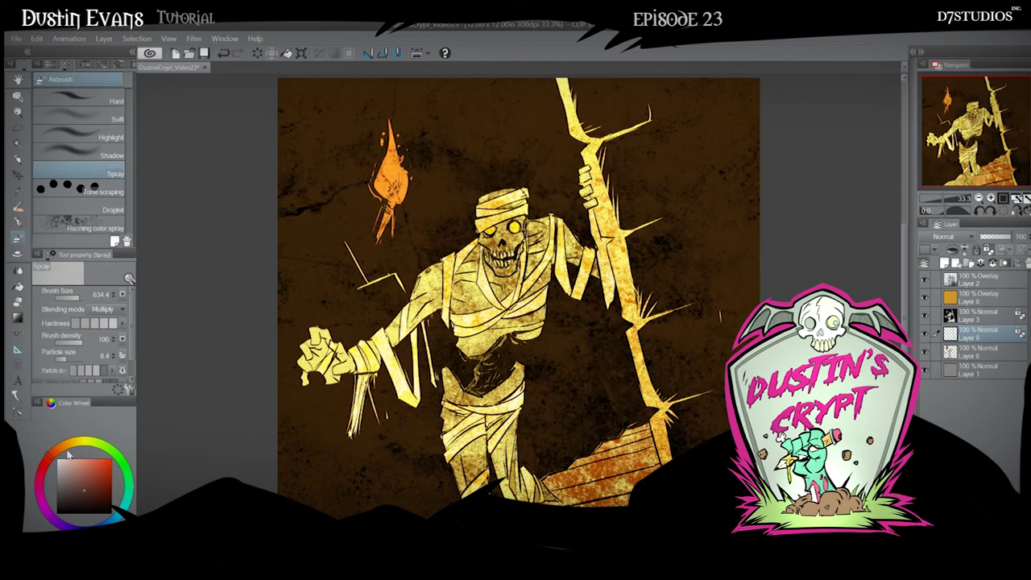
left_click(62, 446)
left_click(80, 470)
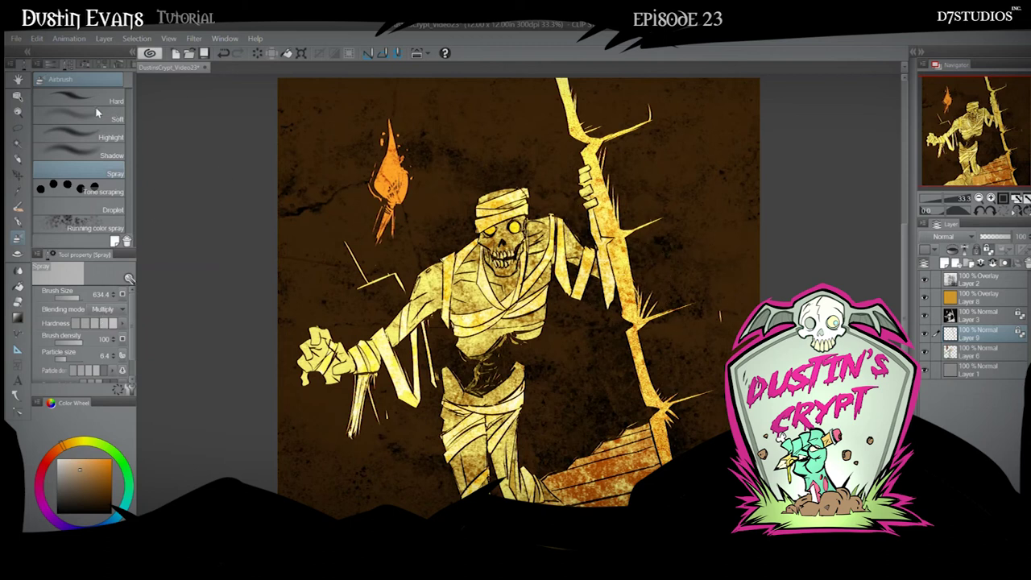
- Switch the Spray airbrush to Screen blending and rework the wall edge on Layer 9 with speckled orange
left_click(93, 131)
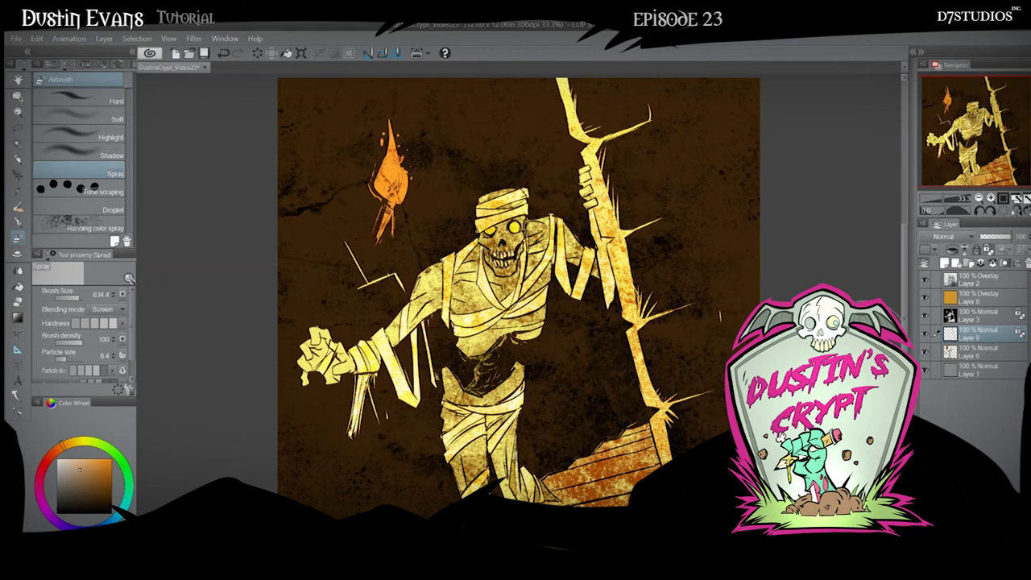
key("Tab")
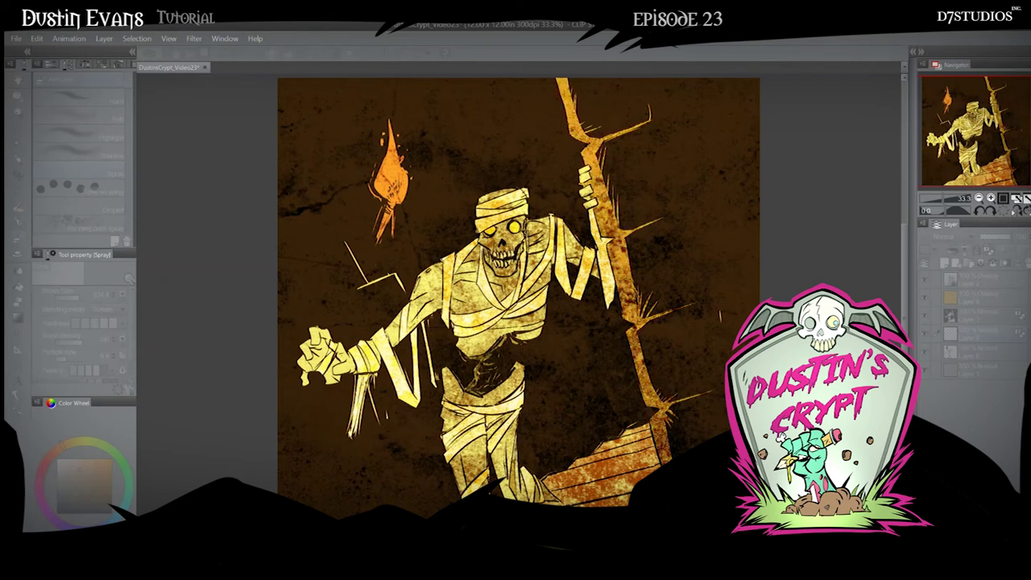
key("Tab")
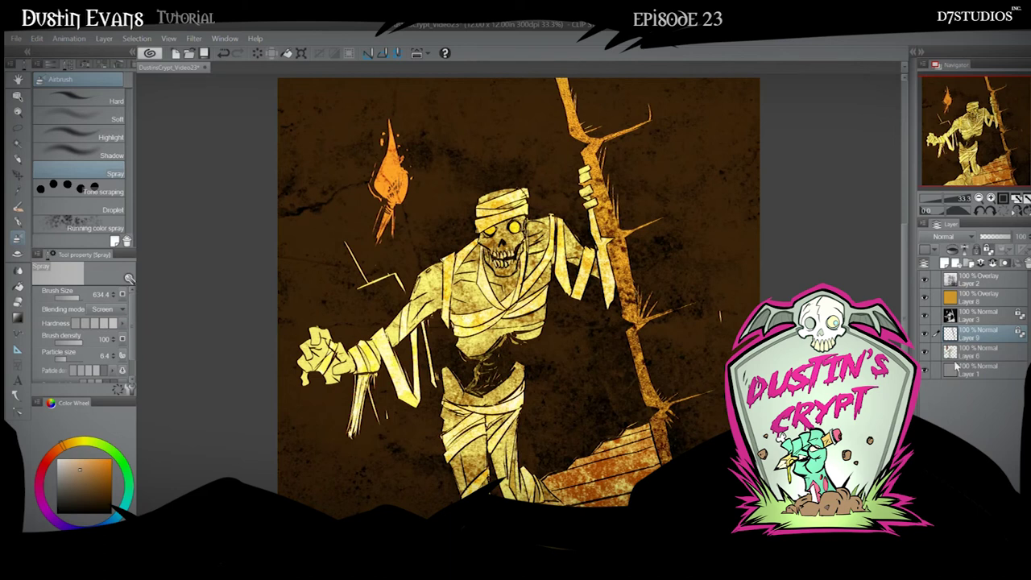
- Spray a darker brown over the floor planks on Layer 1, with transparent pixels locked and the airbrush set to Multiply
left_click(960, 369)
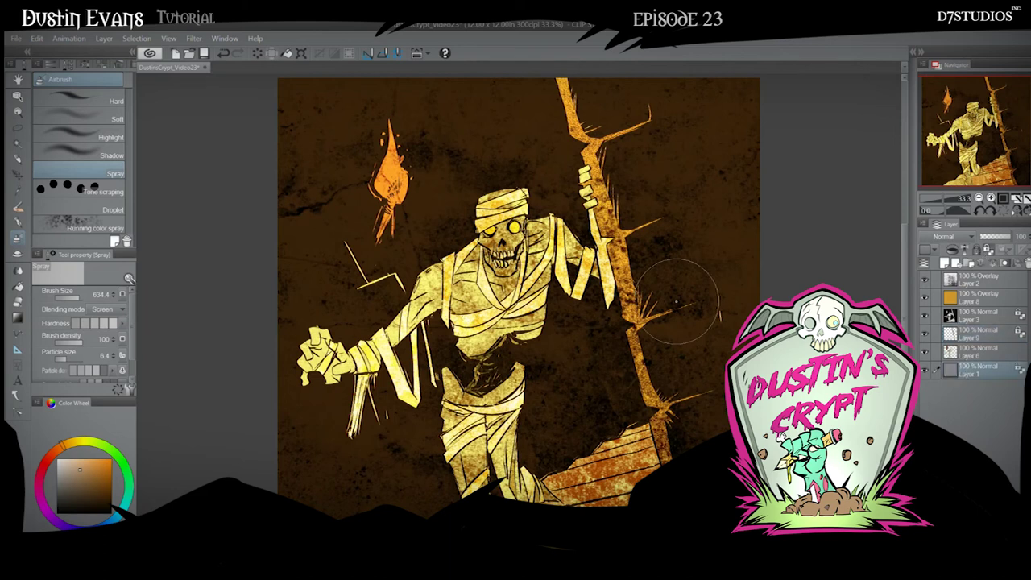
left_click(79, 490)
left_click(105, 308)
left_click(88, 54)
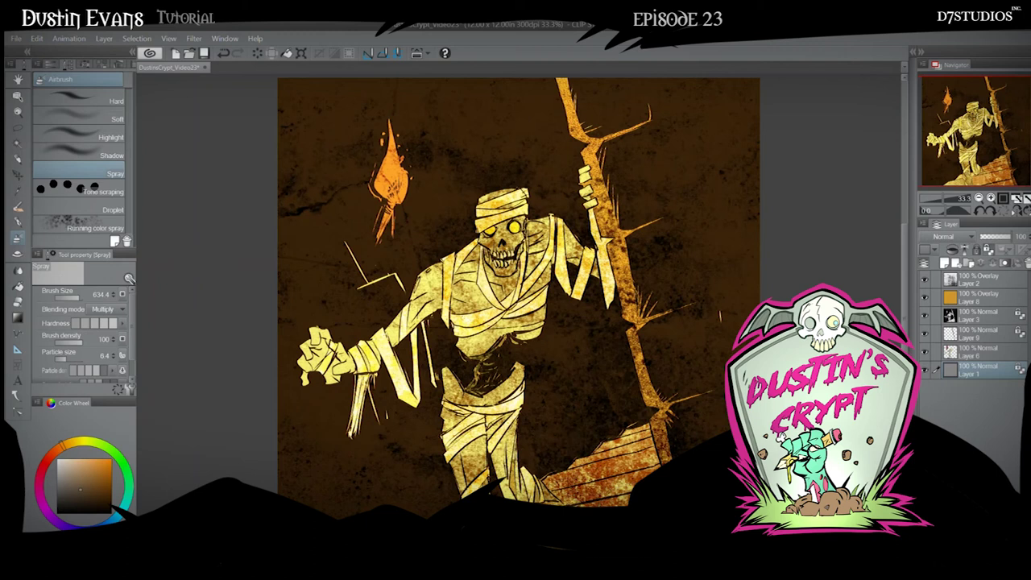
left_click_drag(577, 490, 557, 538)
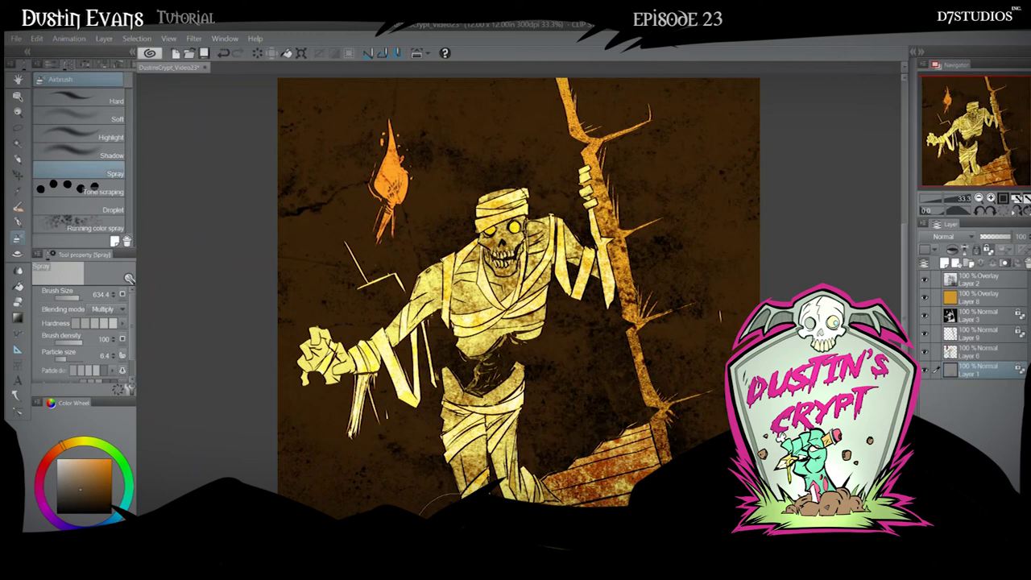
- Spray a lighter orange-brown over the floor in Screen mode and add a reduced-opacity Multiply layer above Layer 1
left_click(72, 468)
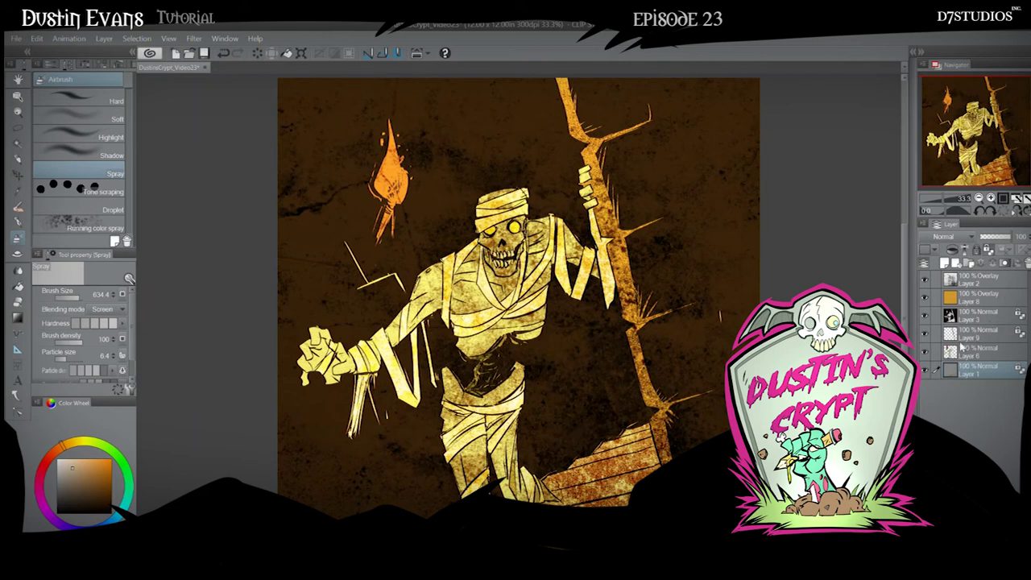
left_click(947, 264)
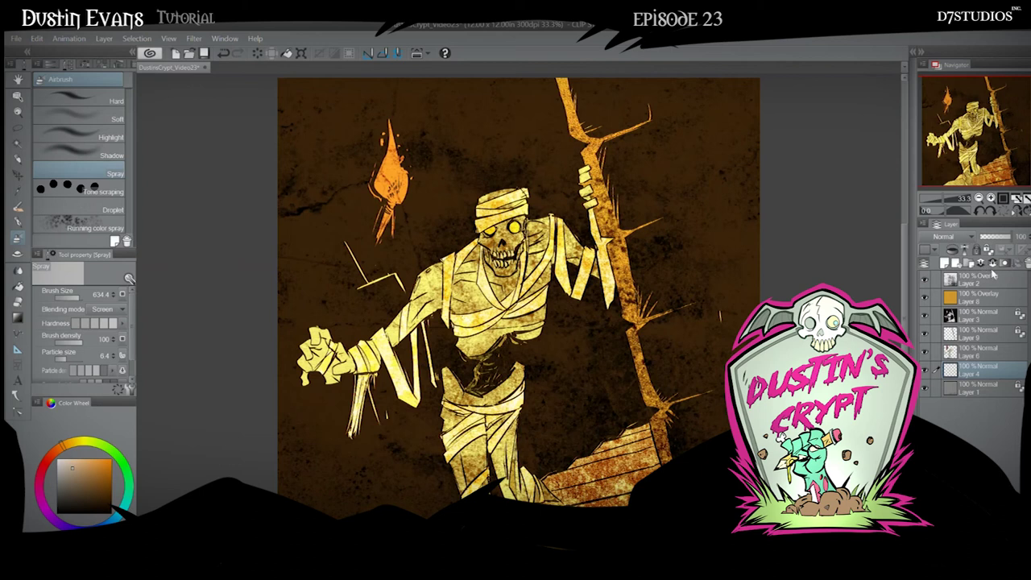
left_click(940, 272)
left_click(996, 236)
- Paint dark shadows on the floor planks with the Oil paint brush on Layer 4 and merge it down into Layer 1
left_click(18, 220)
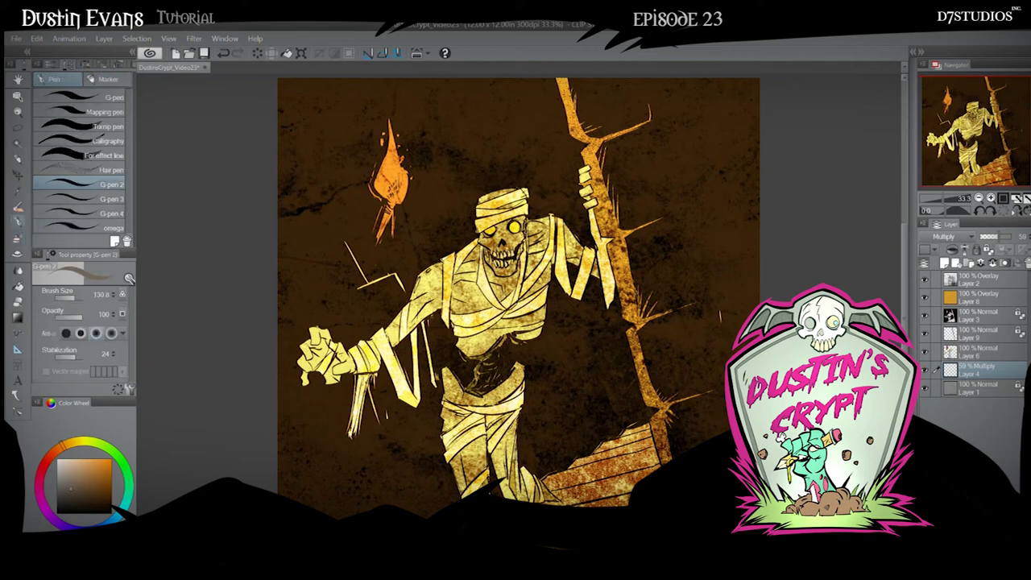
left_click_drag(553, 499, 627, 480)
left_click(17, 207)
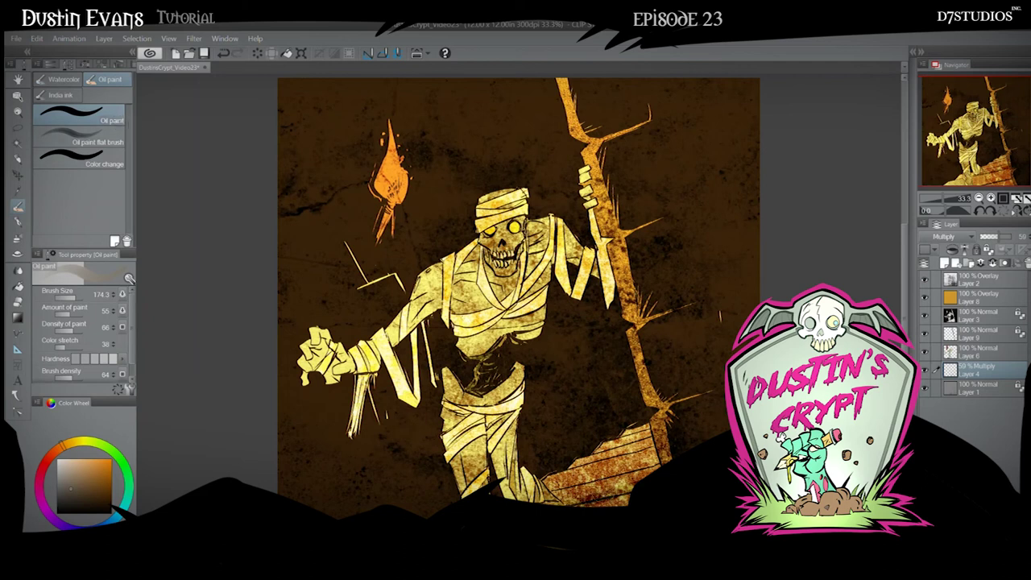
mouse_move(642, 459)
left_mouse_down()
mouse_move(561, 486)
mouse_move(608, 471)
mouse_move(654, 424)
mouse_move(624, 450)
mouse_move(654, 451)
mouse_move(646, 469)
left_mouse_up()
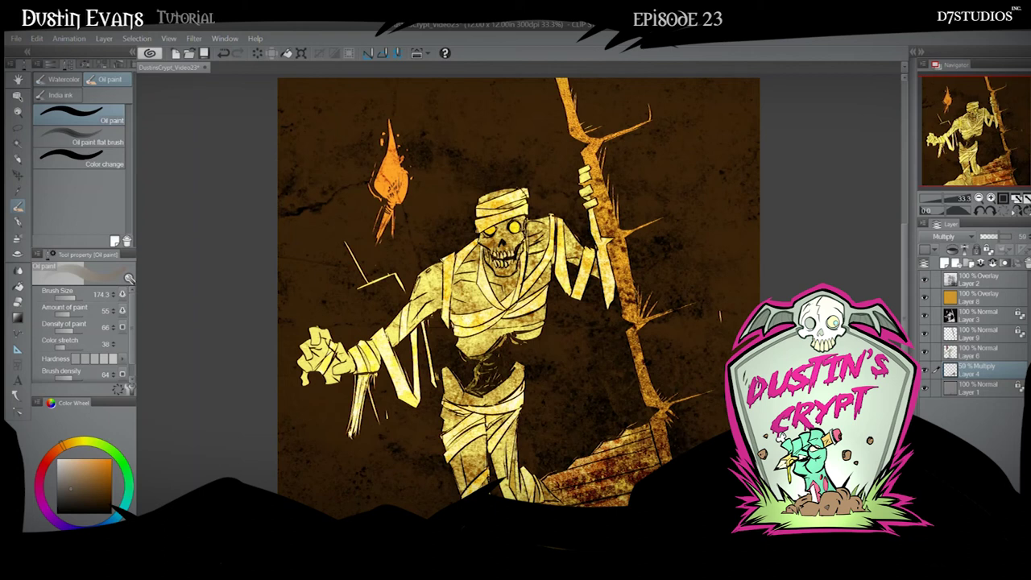
left_click_drag(607, 500, 555, 517)
left_click_drag(628, 528, 677, 551)
key("ctrl+e")
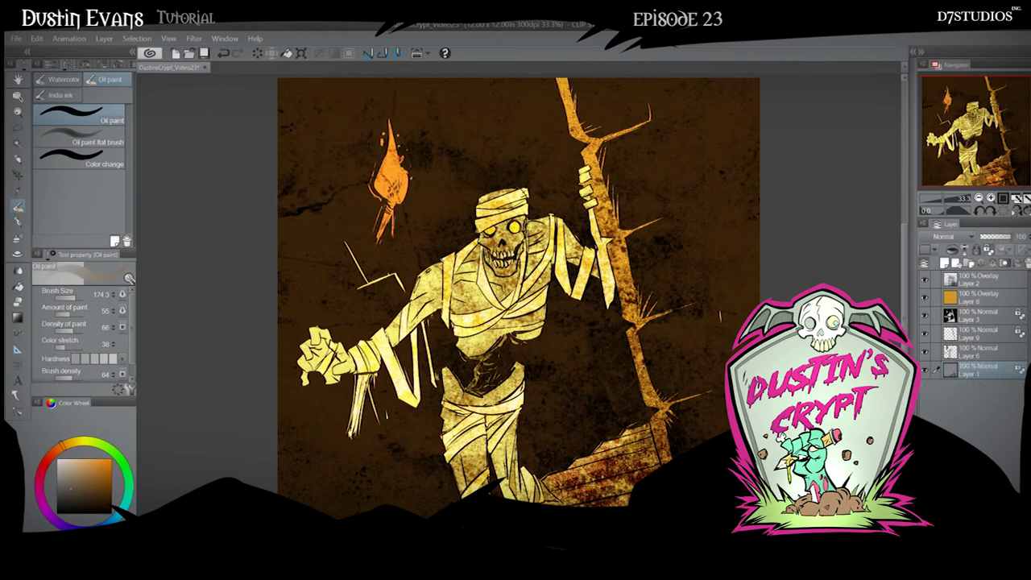
- Highlight the floor plank edges in yellow with the Hard airbrush set to Glow dodge
left_click(18, 232)
left_click(113, 98)
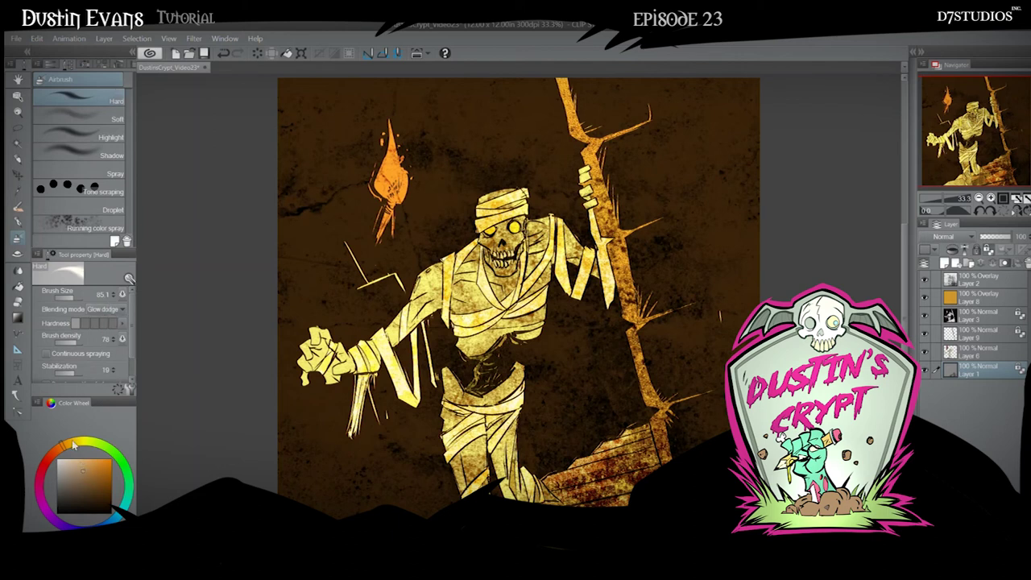
left_click_drag(72, 441, 76, 439)
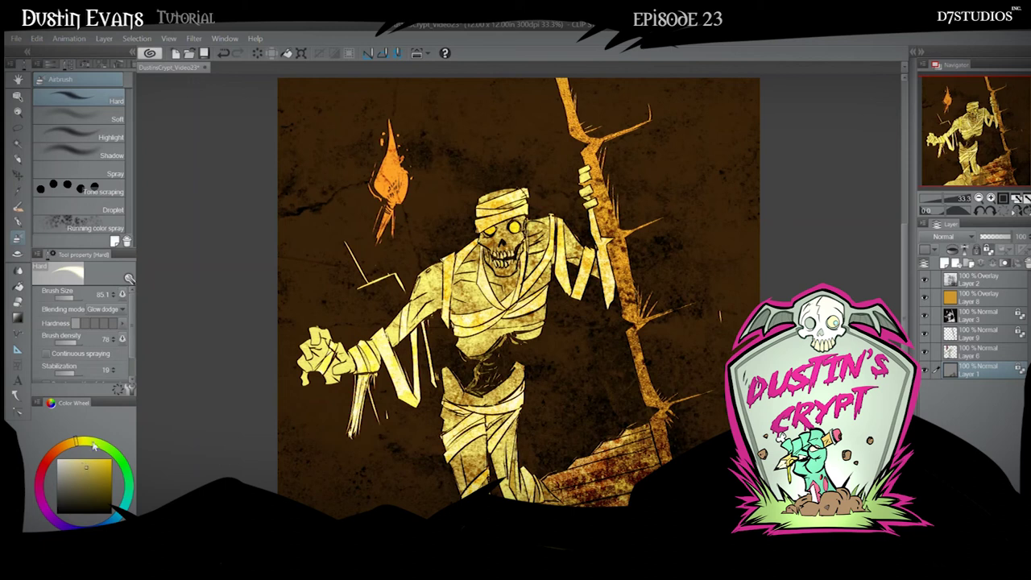
mouse_move(548, 475)
left_mouse_down()
mouse_move(652, 447)
mouse_move(575, 459)
mouse_move(614, 450)
mouse_move(592, 451)
mouse_move(633, 427)
left_mouse_up()
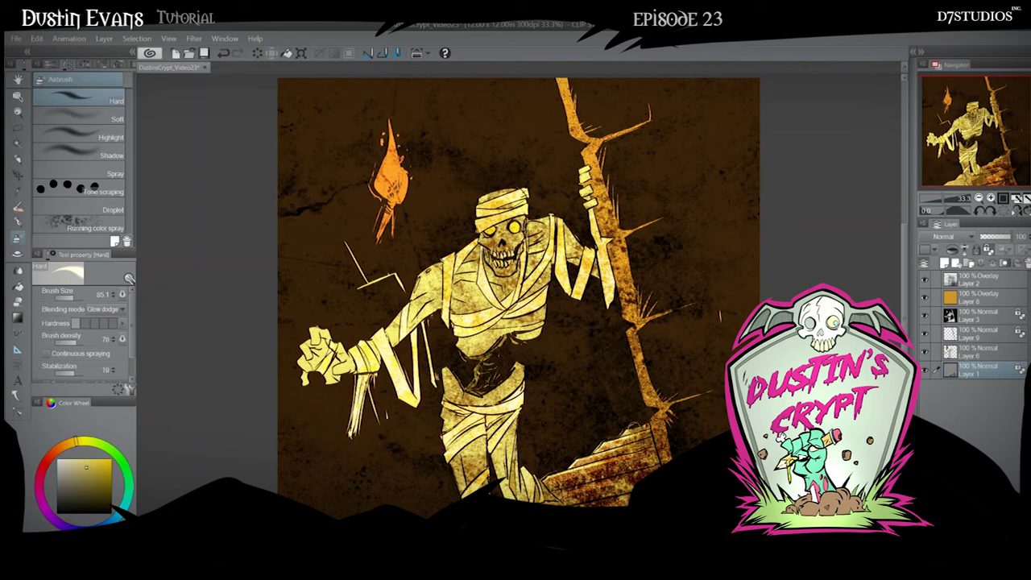
left_click_drag(568, 492, 636, 470)
mouse_move(579, 504)
left_mouse_down()
mouse_move(625, 498)
mouse_move(587, 504)
left_mouse_up()
- Add a new layer above Layer 9 and set it to Multiply at 54% opacity
left_click(975, 334)
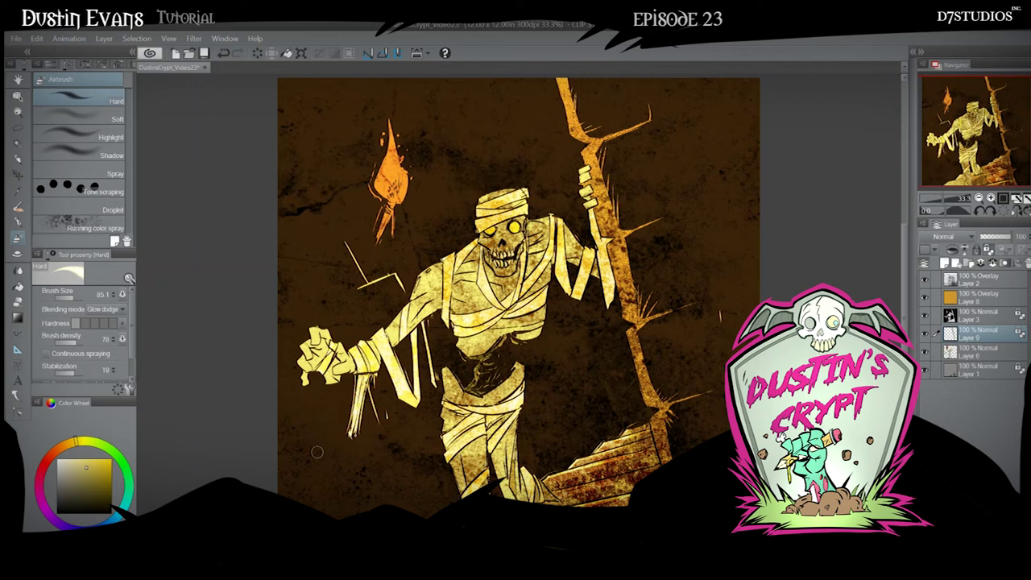
left_click(943, 263)
left_click(952, 237)
left_click(949, 259)
left_click(996, 238)
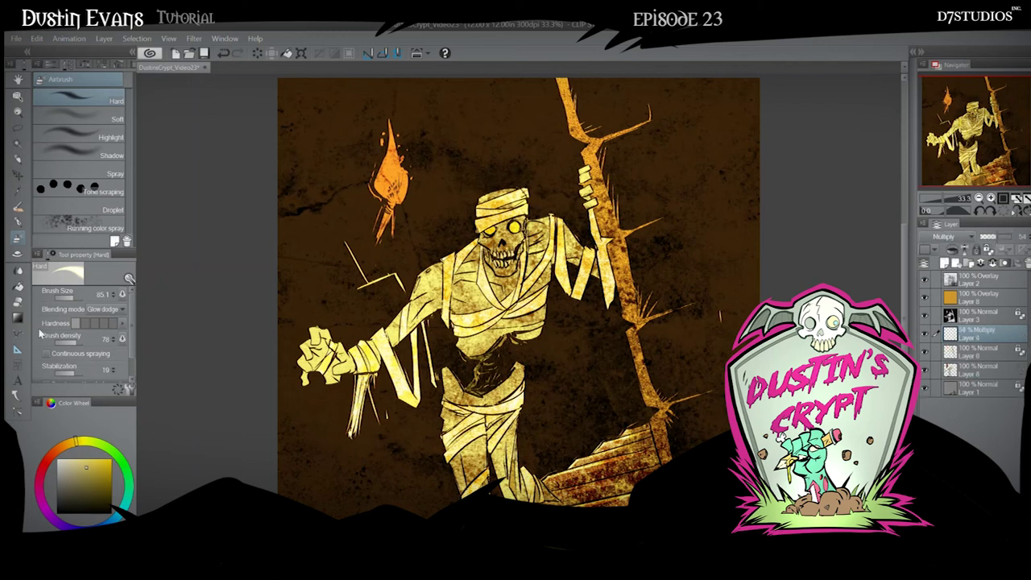
- Shade the wall edge dark red-brown with the Oil paint brush, raise Layer 4 to 94% opacity and merge it into Layer 9
left_click(16, 204)
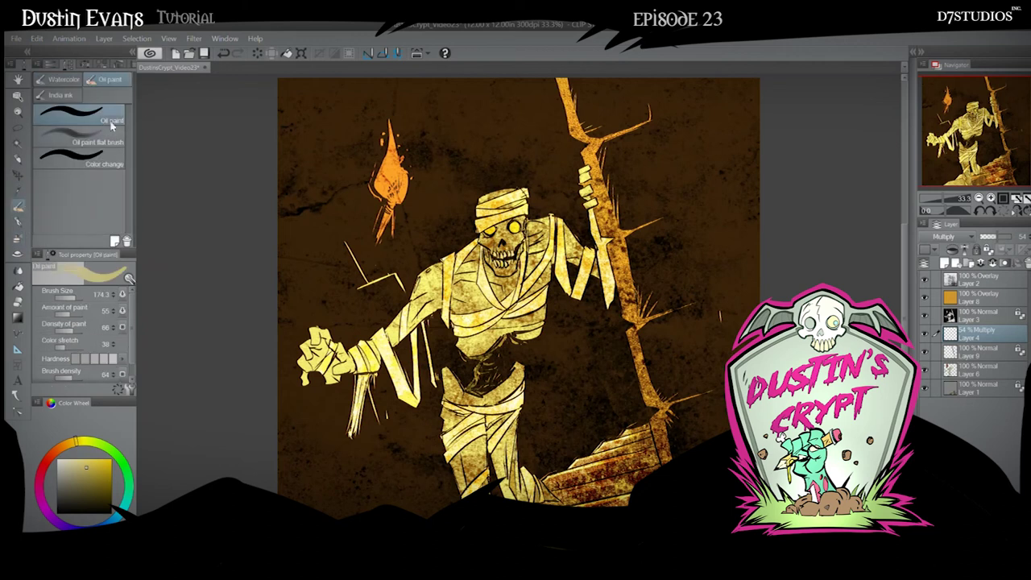
left_click(501, 211, "alt")
left_click(47, 457)
left_click(82, 487)
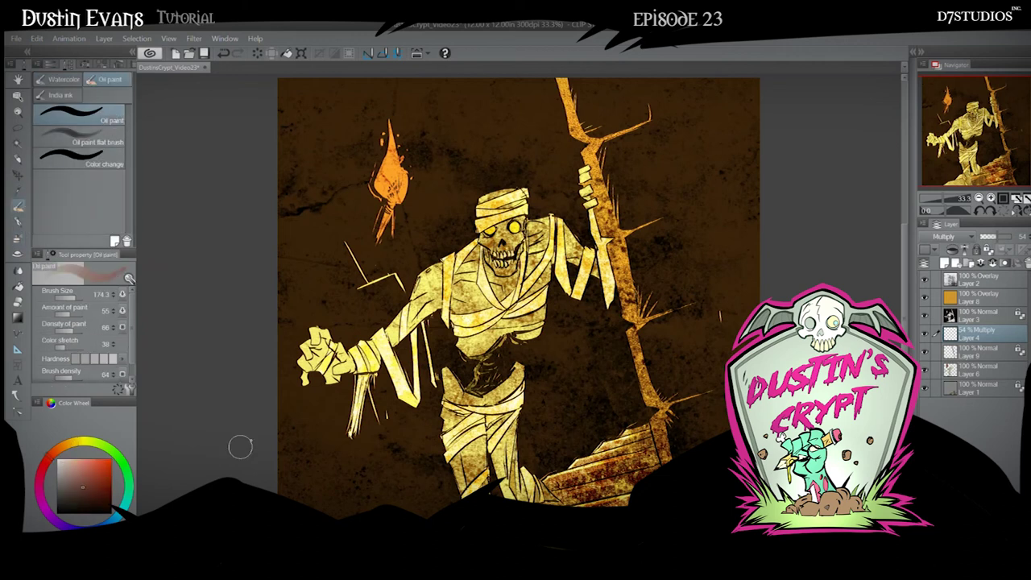
mouse_move(569, 84)
left_mouse_down()
mouse_move(579, 108)
mouse_move(604, 129)
mouse_move(632, 123)
mouse_move(604, 161)
mouse_move(616, 205)
mouse_move(657, 205)
mouse_move(642, 228)
mouse_move(682, 295)
mouse_move(646, 329)
mouse_move(657, 385)
mouse_move(691, 400)
mouse_move(685, 393)
mouse_move(671, 446)
left_mouse_up()
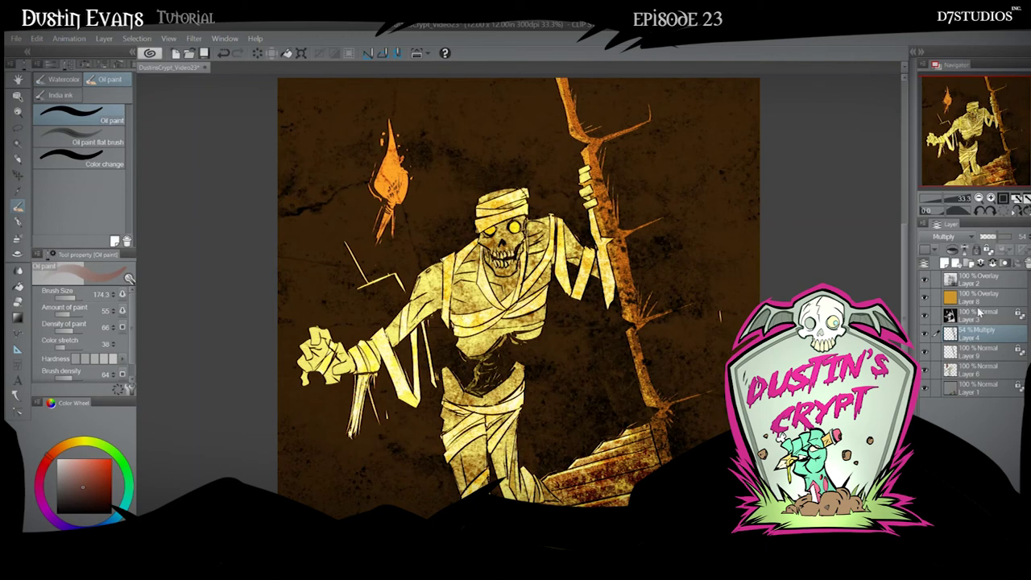
left_click_drag(999, 236, 1007, 237)
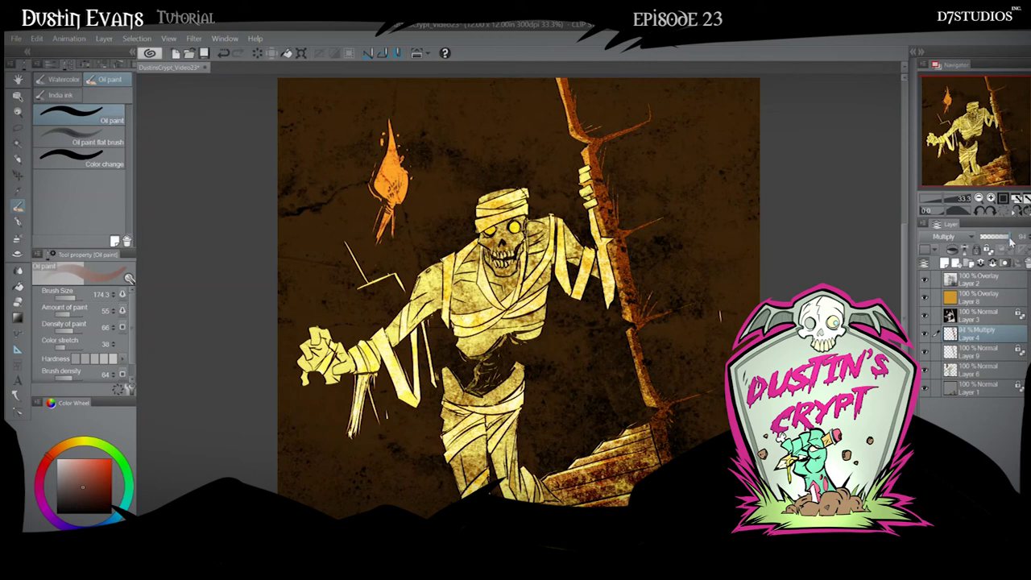
key("ctrl+e")
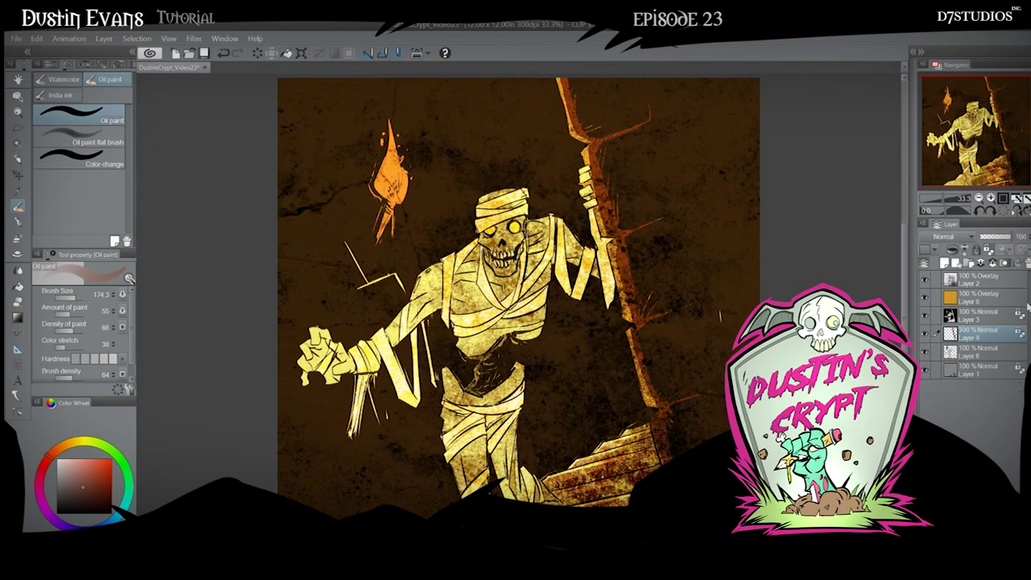
- Add glowing yellow highlights along the wall edge and its cracks on Layer 9 with the Hard airbrush in Glow dodge
left_click(17, 238)
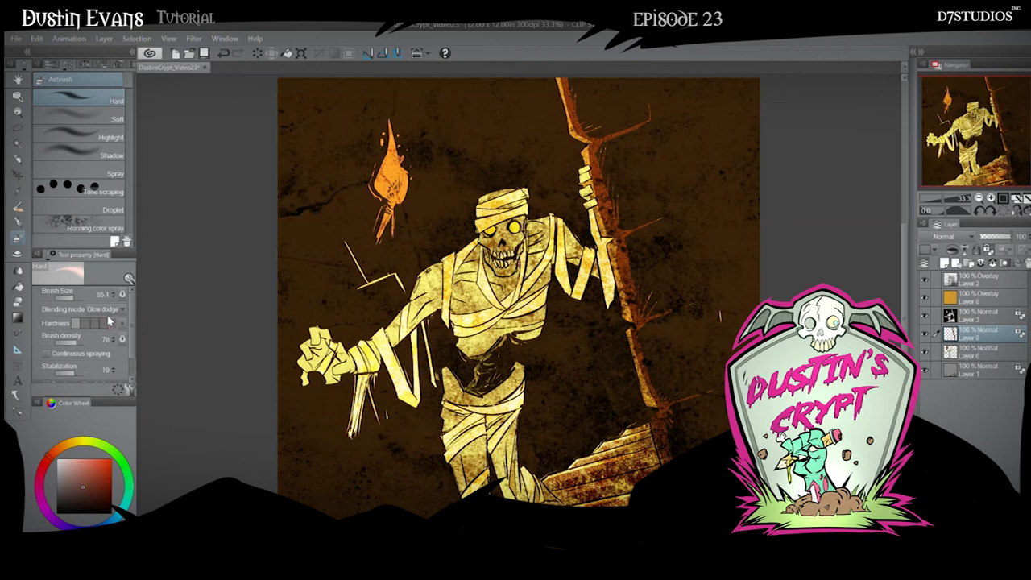
left_click(50, 541)
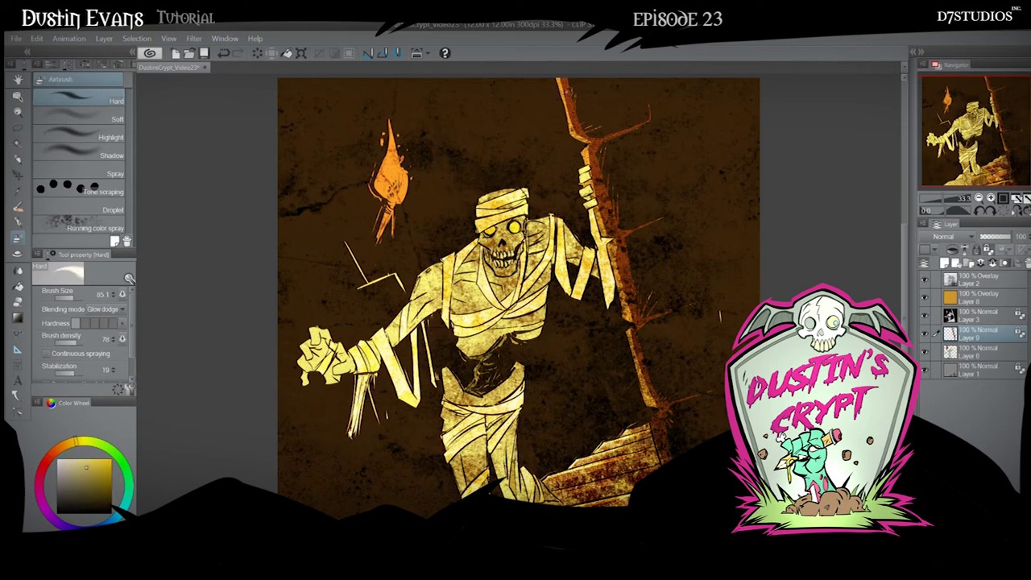
left_click_drag(558, 79, 579, 140)
left_click_drag(597, 213, 602, 231)
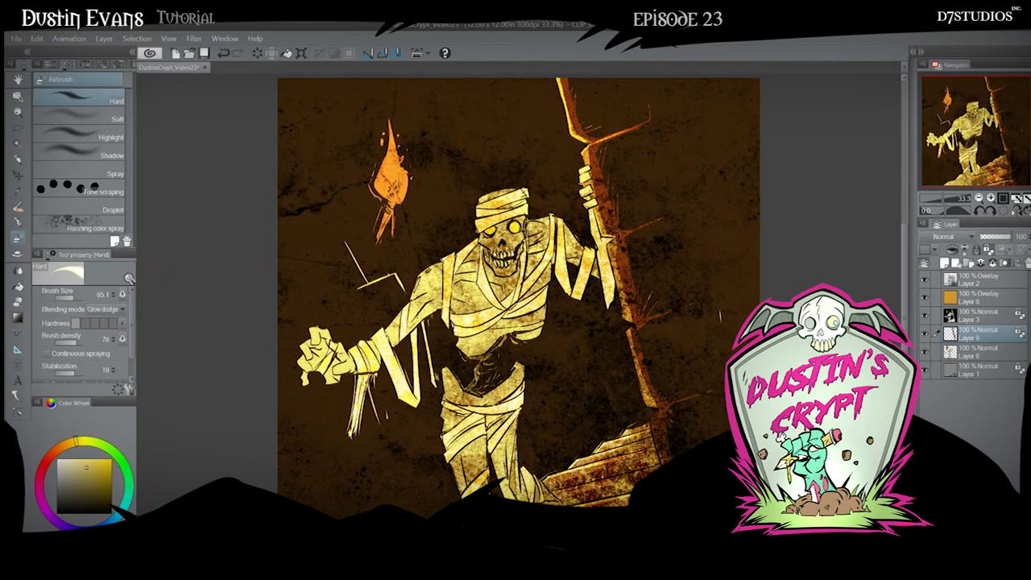
mouse_move(614, 238)
left_mouse_down()
mouse_move(626, 316)
mouse_move(640, 313)
mouse_move(627, 332)
mouse_move(641, 341)
mouse_move(624, 317)
left_mouse_up()
left_click_drag(650, 421, 660, 461)
left_click_drag(657, 413, 694, 397)
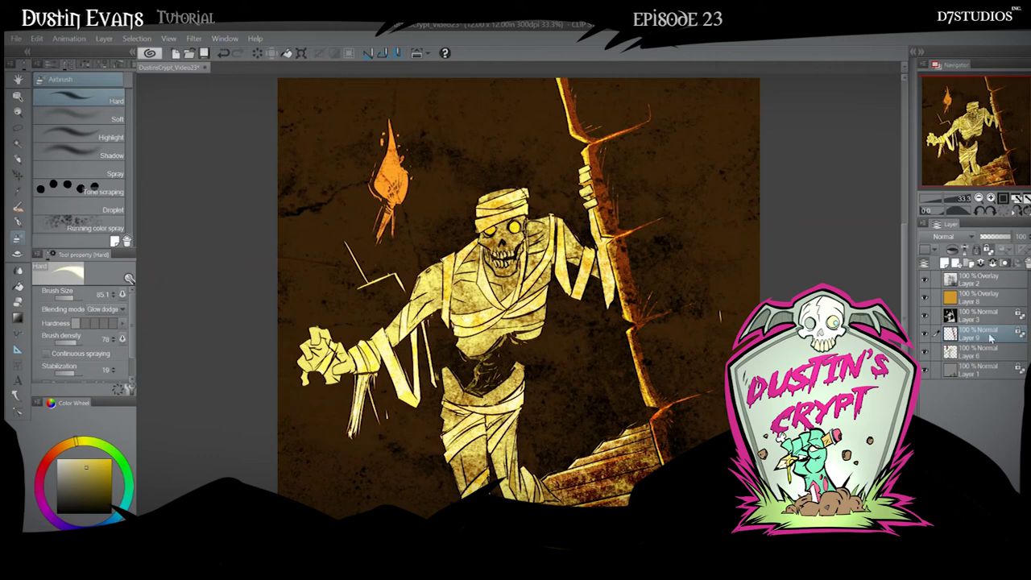
- Add a new layer above Layer 6 and set it to Multiply at 61% opacity
left_click(973, 352)
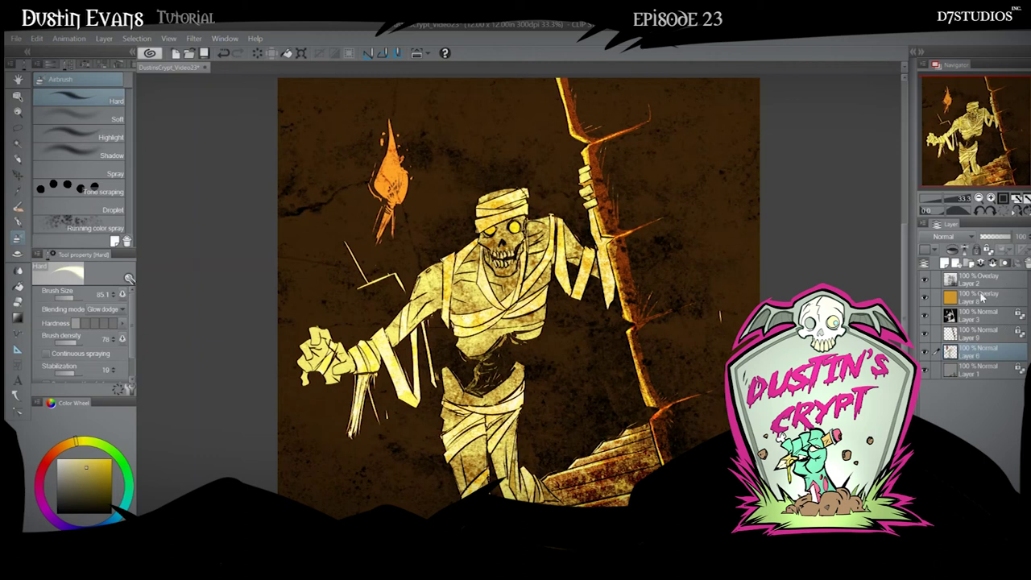
left_click(944, 264)
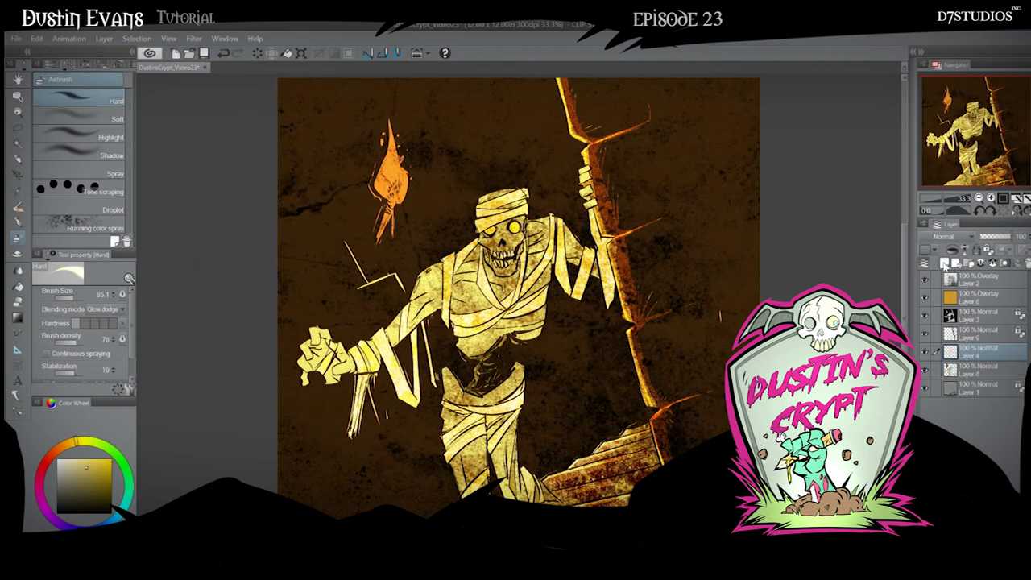
left_click(942, 271)
left_click(997, 237)
- Shade the mummy's outstretched arm, face, gripping hand and the torch in dark red-brown, using Oil paint at brush size 98.2
left_click(68, 551)
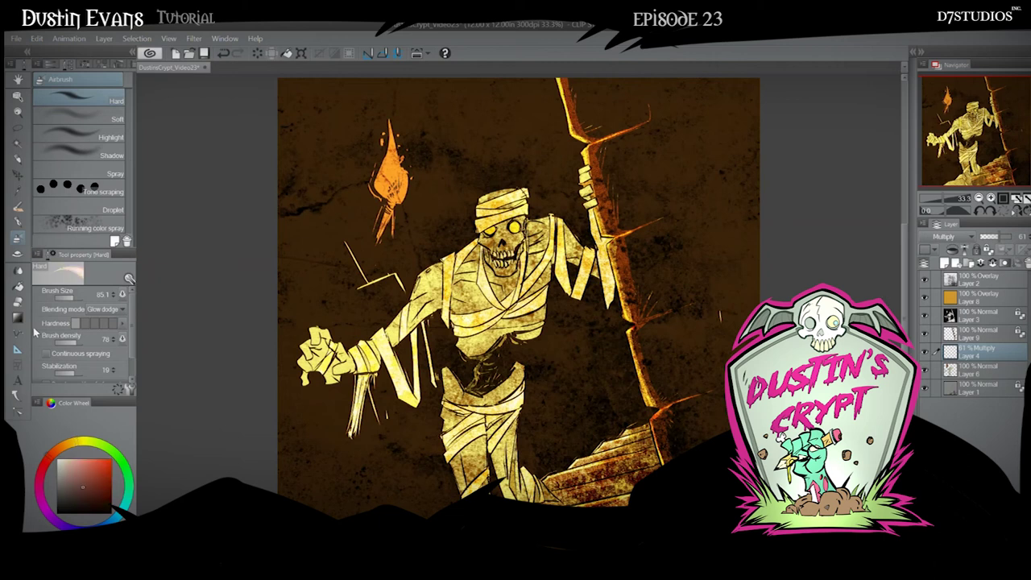
left_click(18, 205)
left_click(112, 117)
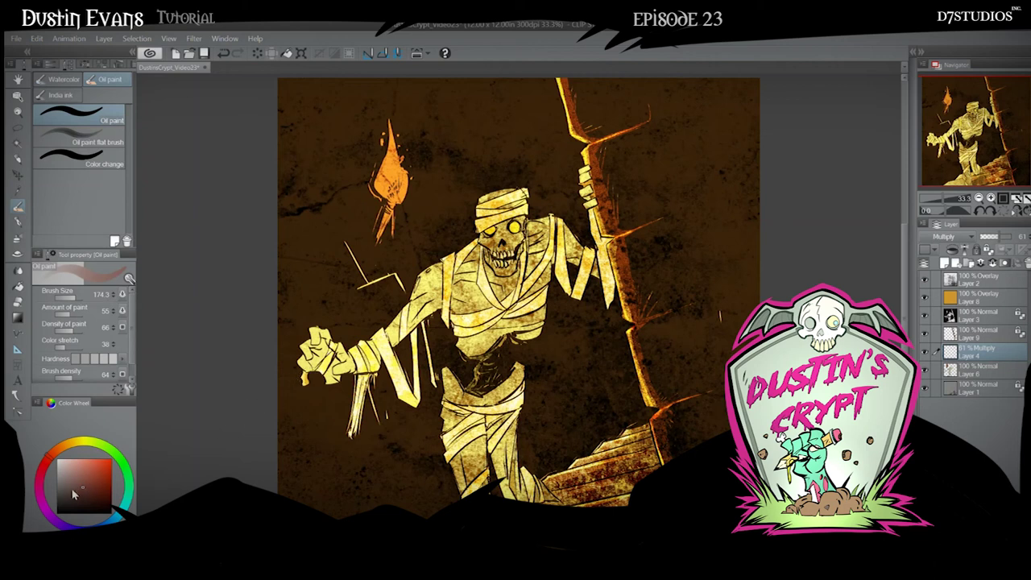
left_click(70, 297)
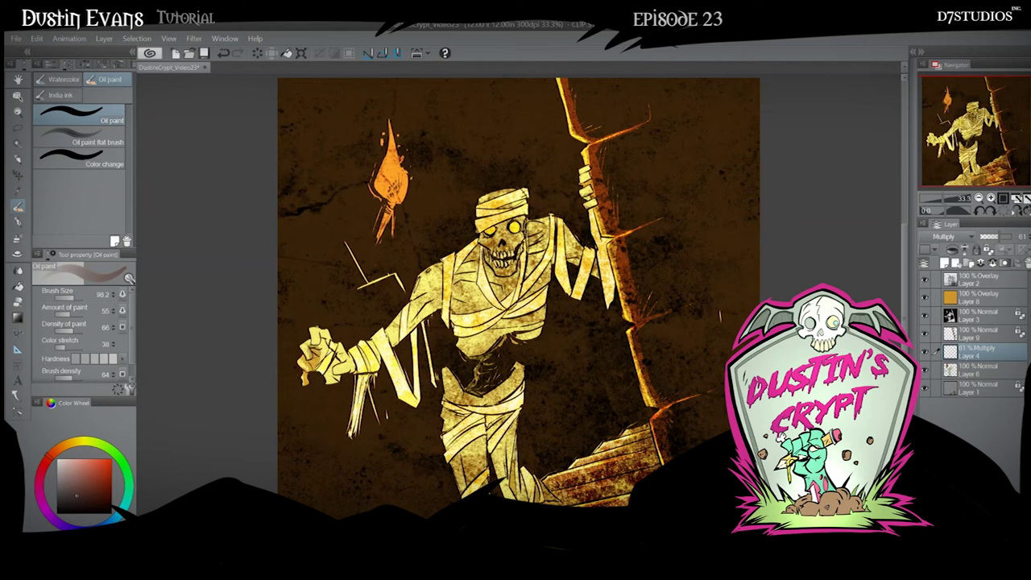
mouse_move(324, 337)
left_mouse_down()
mouse_move(332, 383)
mouse_move(350, 370)
mouse_move(348, 352)
mouse_move(340, 360)
mouse_move(355, 375)
mouse_move(393, 338)
mouse_move(417, 385)
mouse_move(411, 326)
mouse_move(445, 259)
mouse_move(459, 319)
mouse_move(467, 262)
mouse_move(527, 205)
mouse_move(503, 194)
mouse_move(507, 274)
left_mouse_up()
left_click_drag(514, 234, 511, 274)
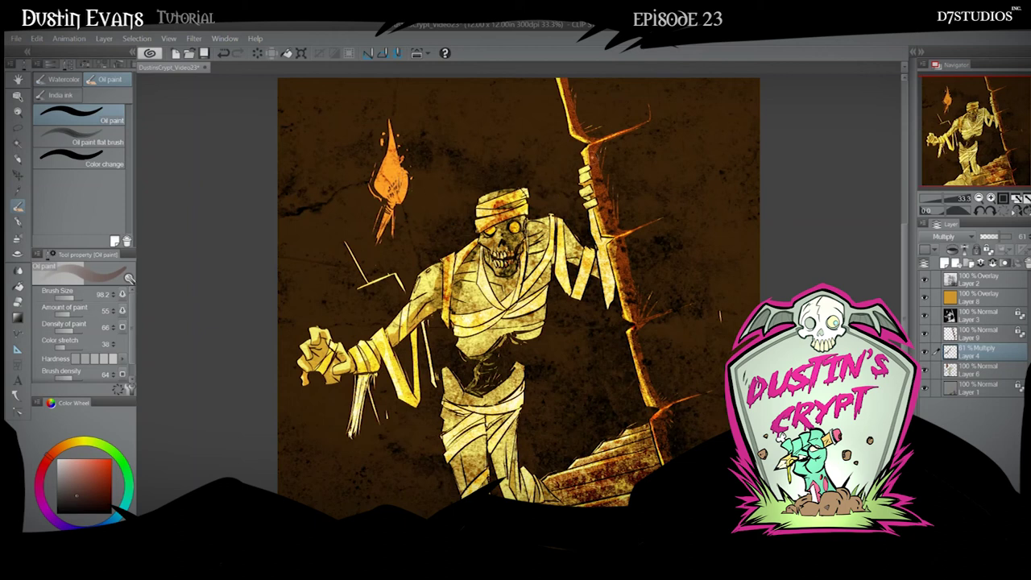
left_click_drag(582, 172, 590, 200)
mouse_move(389, 203)
left_mouse_down()
mouse_move(398, 181)
mouse_move(397, 196)
mouse_move(380, 183)
mouse_move(388, 124)
left_mouse_up()
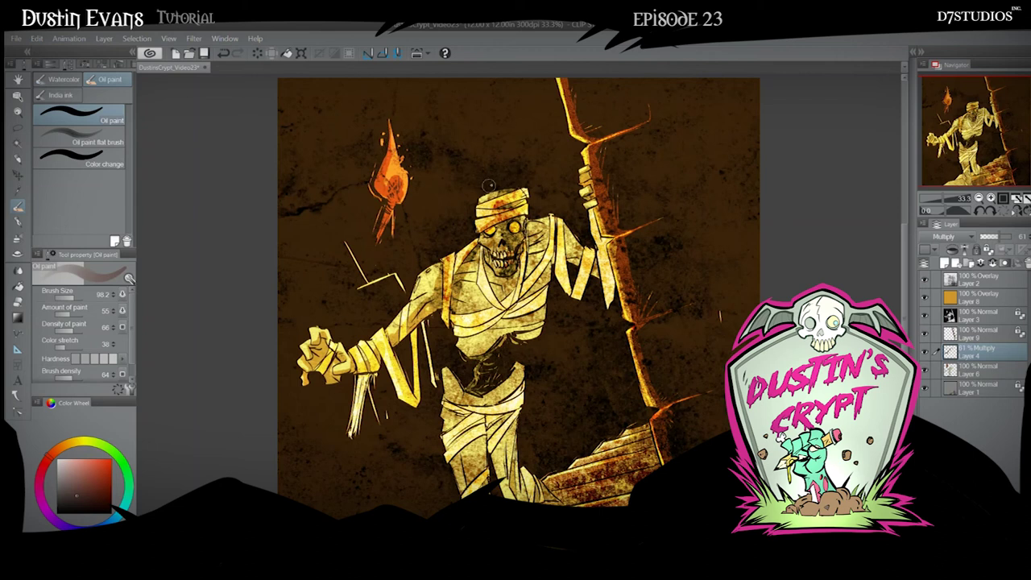
- Paint dark red-brown shadows over the mummy's legs, waist, torso wrappings and raised arm on Layer 4
left_click_drag(481, 414, 481, 482)
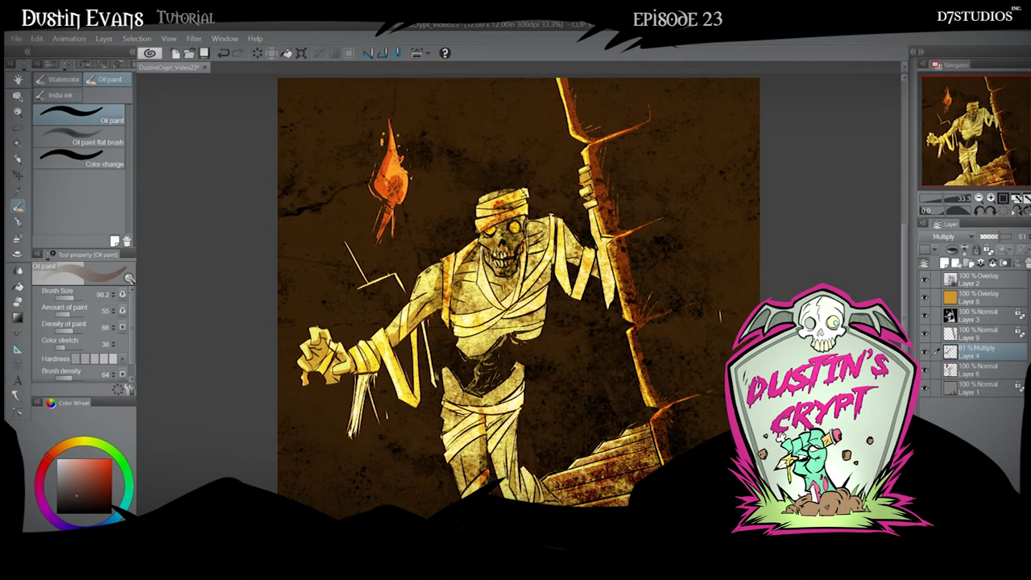
mouse_move(476, 466)
left_mouse_down()
mouse_move(468, 489)
mouse_move(468, 441)
mouse_move(457, 465)
left_mouse_up()
mouse_move(488, 433)
left_mouse_down()
mouse_move(454, 456)
mouse_move(490, 426)
mouse_move(489, 409)
mouse_move(462, 394)
mouse_move(483, 404)
mouse_move(521, 386)
mouse_move(502, 347)
mouse_move(475, 351)
mouse_move(496, 345)
mouse_move(500, 320)
mouse_move(467, 335)
mouse_move(507, 302)
mouse_move(483, 310)
mouse_move(494, 302)
mouse_move(492, 228)
mouse_move(523, 287)
mouse_move(534, 226)
mouse_move(520, 331)
mouse_move(512, 318)
mouse_move(560, 229)
mouse_move(568, 290)
left_mouse_up()
mouse_move(597, 248)
left_mouse_down()
mouse_move(607, 306)
mouse_move(604, 240)
left_mouse_up()
mouse_move(505, 403)
left_mouse_down()
mouse_move(498, 477)
mouse_move(528, 499)
left_mouse_up()
mouse_move(514, 381)
left_mouse_down()
mouse_move(509, 432)
mouse_move(492, 420)
left_mouse_up()
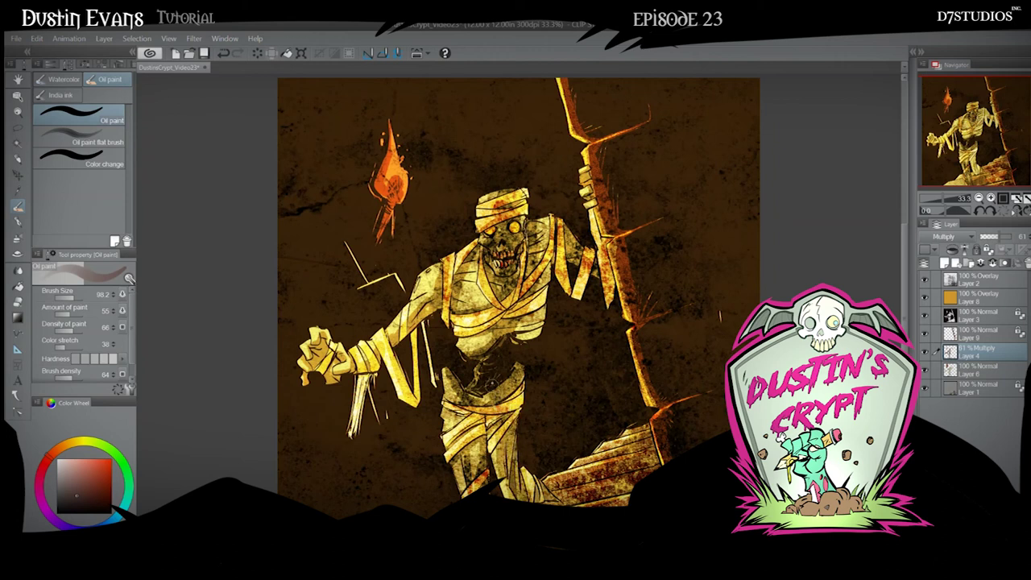
- Finish shading the mummy's lower leg, raise Layer 4 to 82% opacity and merge it down into Layer 6
mouse_move(518, 459)
left_mouse_down()
mouse_move(533, 487)
mouse_move(557, 496)
left_mouse_up()
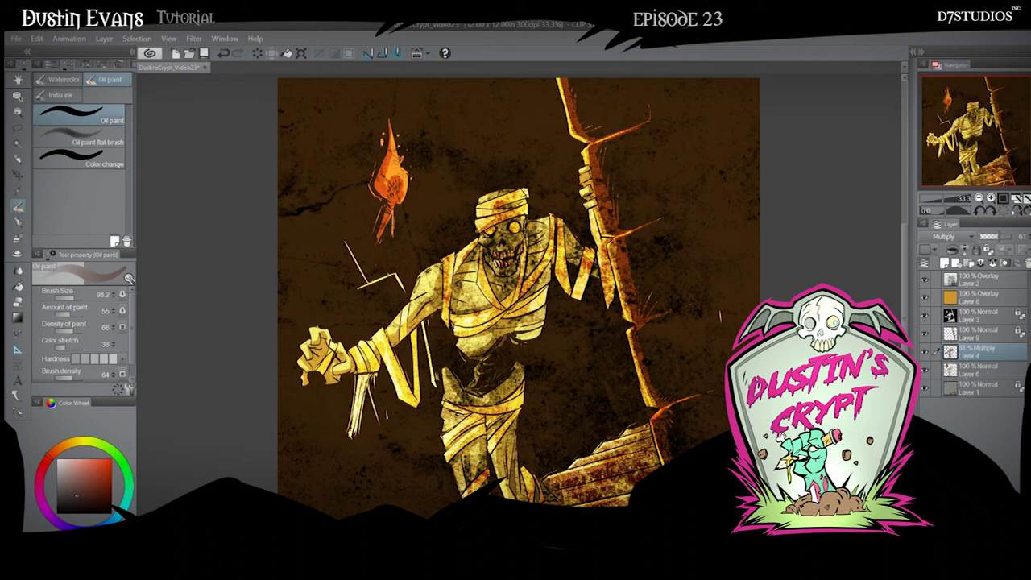
left_click(1001, 235)
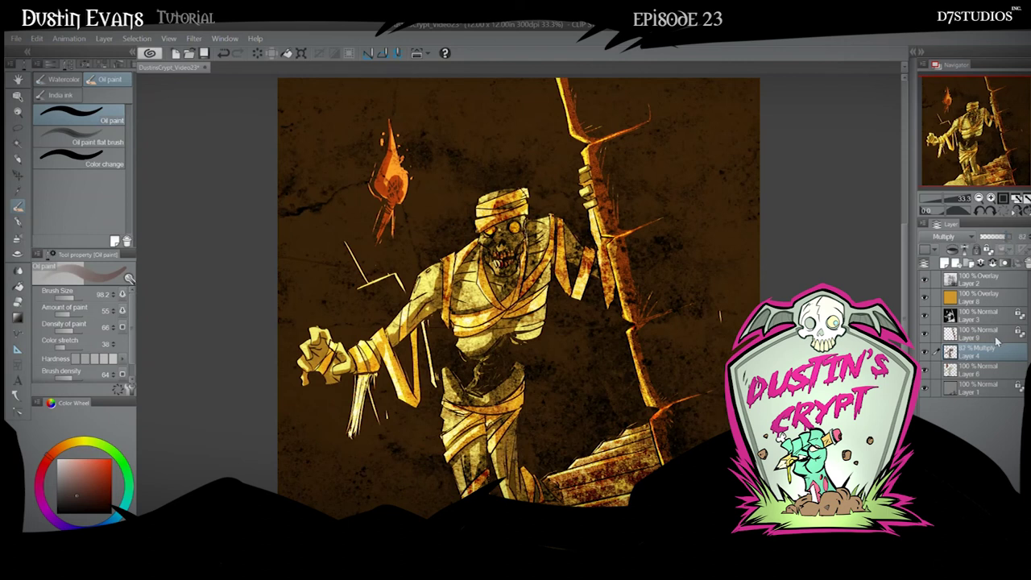
key("ctrl+e")
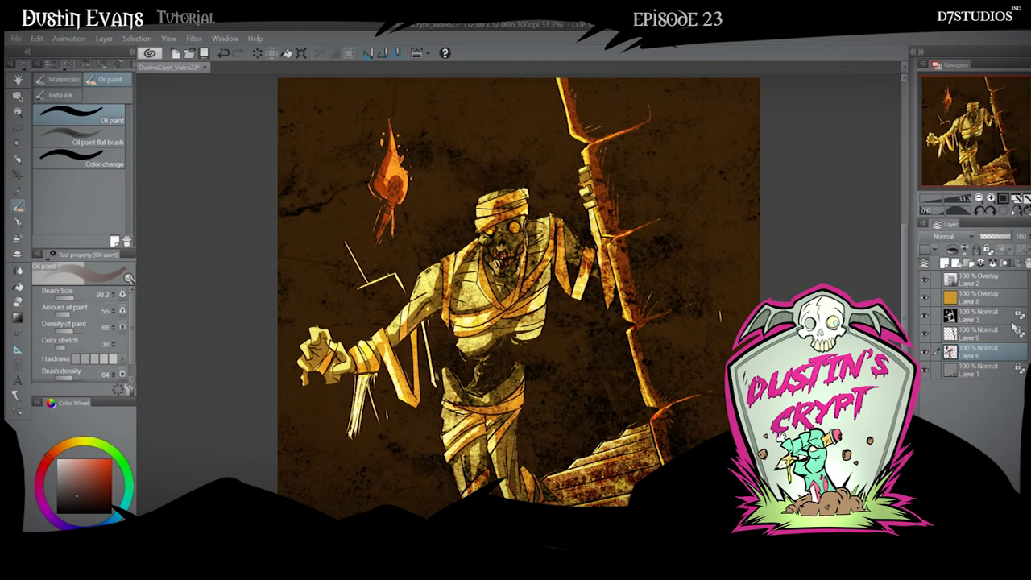
- Lock the transparent pixels of Layer 6 and add yellow Glow dodge highlights to the torch flame and the mummy's eyes
left_click(986, 250)
left_click(326, 354, "alt")
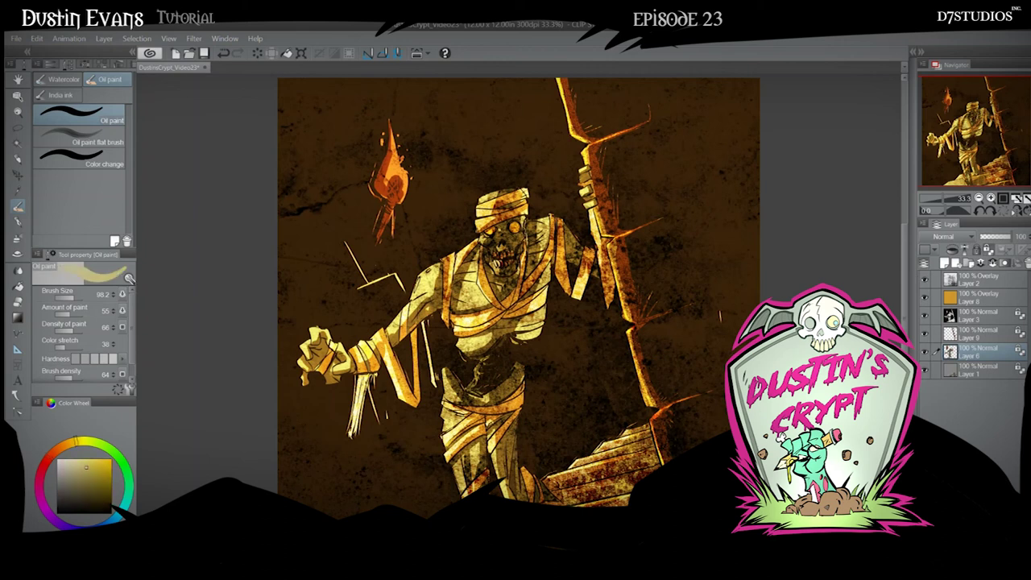
left_click(17, 238)
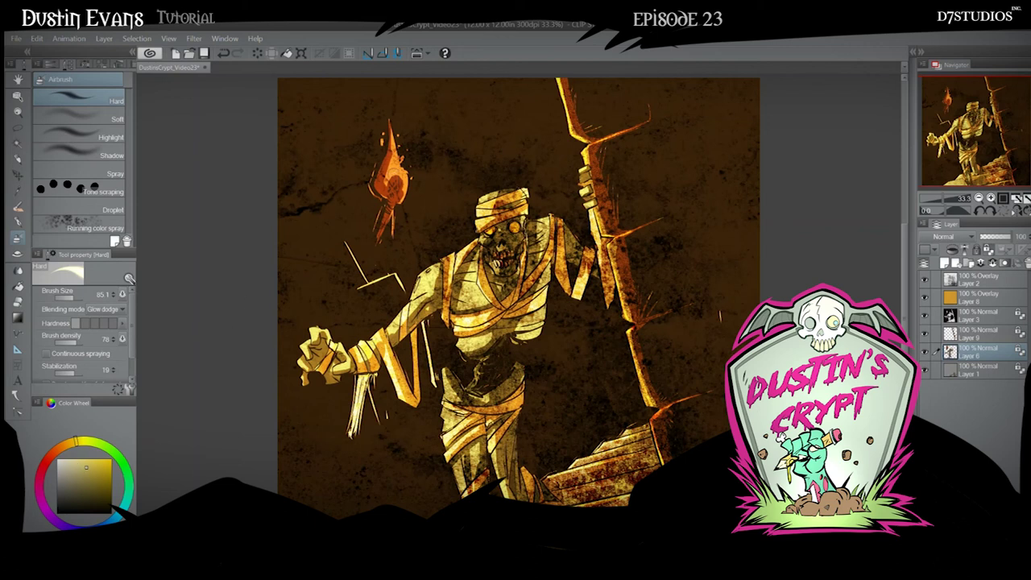
left_click(383, 134)
mouse_move(375, 188)
left_mouse_down()
mouse_move(387, 147)
mouse_move(389, 178)
mouse_move(390, 132)
mouse_move(401, 183)
mouse_move(403, 158)
mouse_move(408, 164)
mouse_move(375, 237)
mouse_move(382, 213)
left_mouse_up()
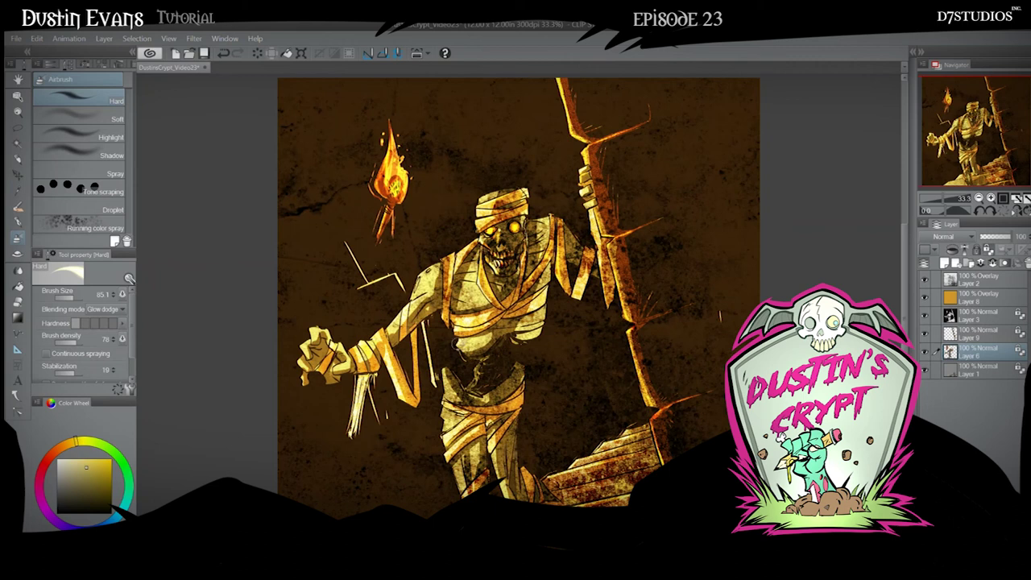
- Brush yellow Glow dodge highlights over the mummy's sleeve, outstretched hand, legs, torso, shoulder and face on Layer 6 with the Hard airbrush
left_click_drag(444, 370, 445, 390)
left_click_drag(315, 365, 311, 378)
mouse_move(467, 457)
left_mouse_down()
mouse_move(462, 469)
mouse_move(465, 458)
left_mouse_up()
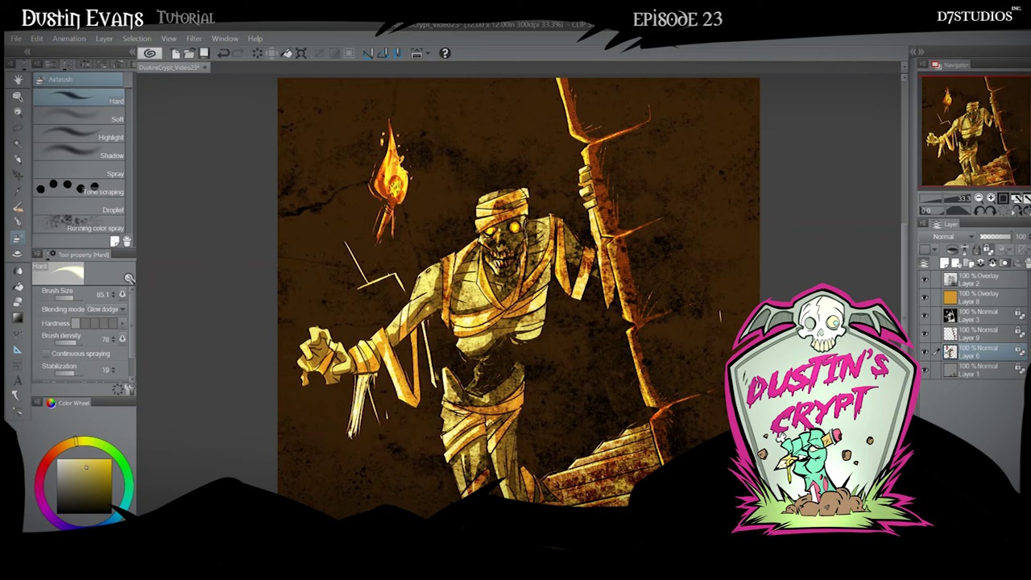
left_click_drag(505, 491, 497, 459)
mouse_move(490, 393)
left_mouse_down()
mouse_move(513, 369)
mouse_move(493, 343)
left_mouse_up()
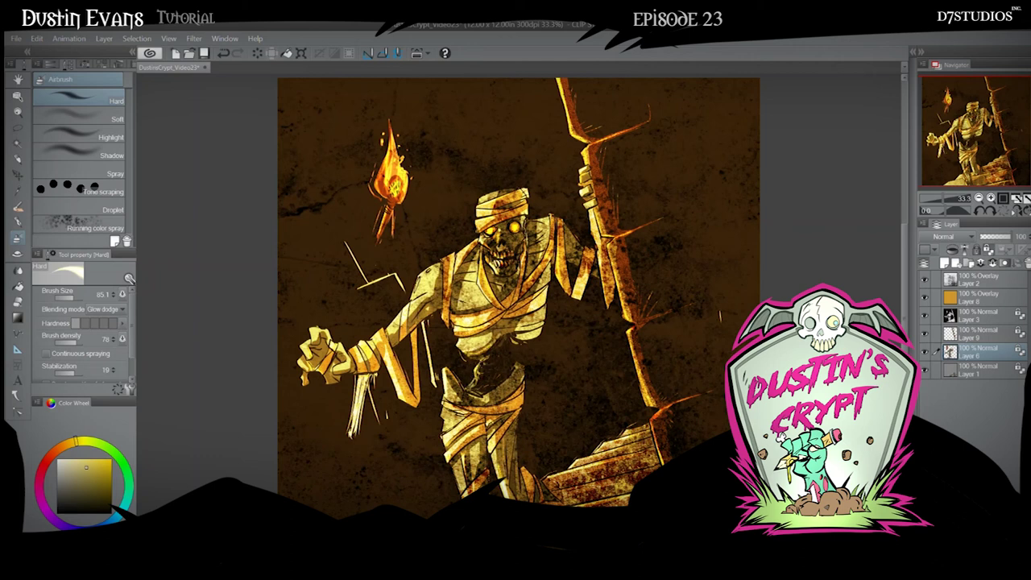
mouse_move(416, 314)
left_mouse_down()
mouse_move(426, 300)
mouse_move(396, 333)
mouse_move(435, 292)
mouse_move(440, 264)
left_mouse_up()
mouse_move(535, 225)
left_mouse_down()
mouse_move(511, 228)
mouse_move(517, 237)
mouse_move(500, 249)
left_mouse_up()
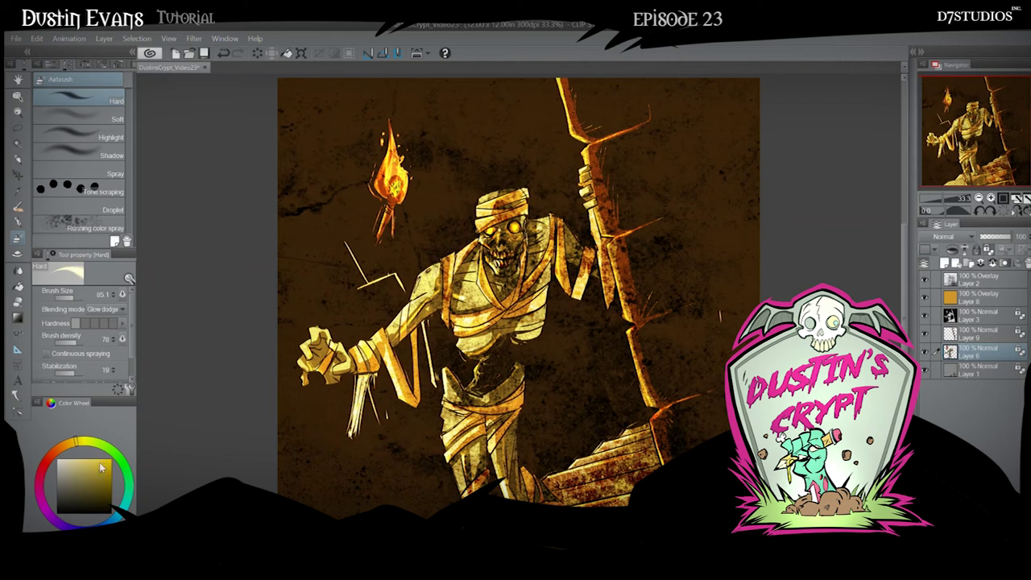
- Paint orange accents over the mummy's face and wrappings with the Hard airbrush in Normal blending mode, then return the blending mode to Glow dodge
left_click(97, 36)
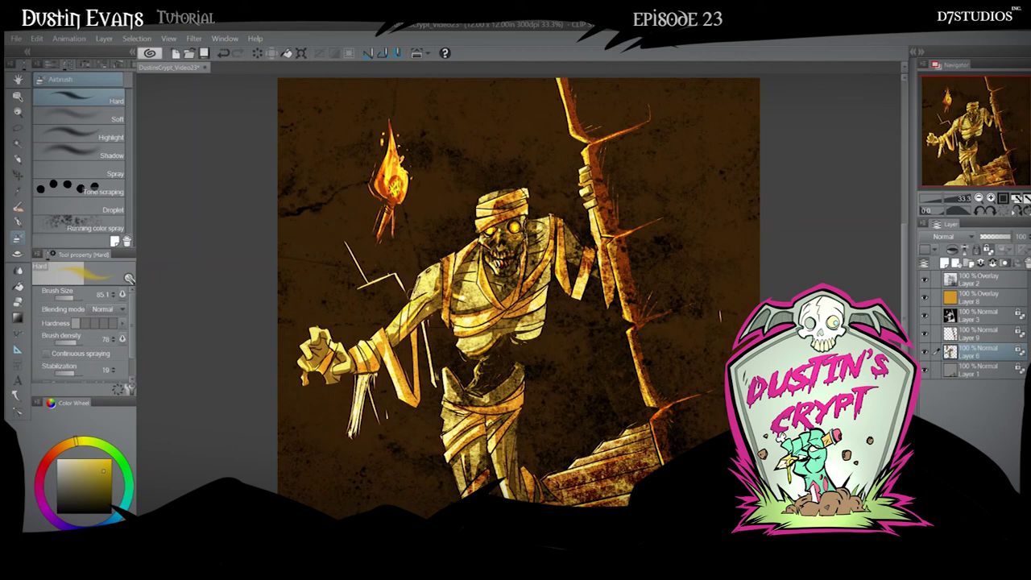
left_click(59, 447)
left_click(107, 463)
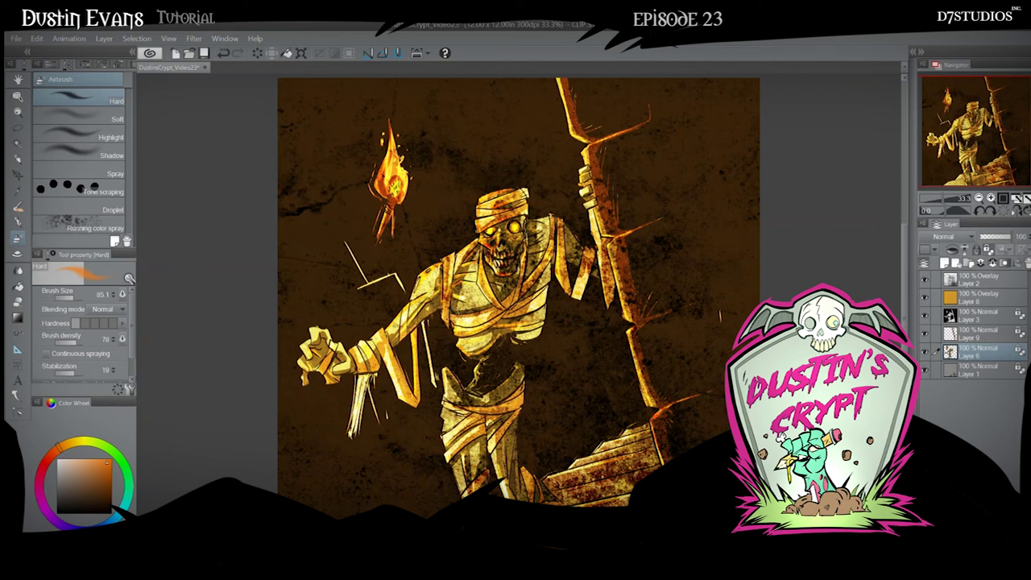
left_click_drag(481, 371, 474, 387)
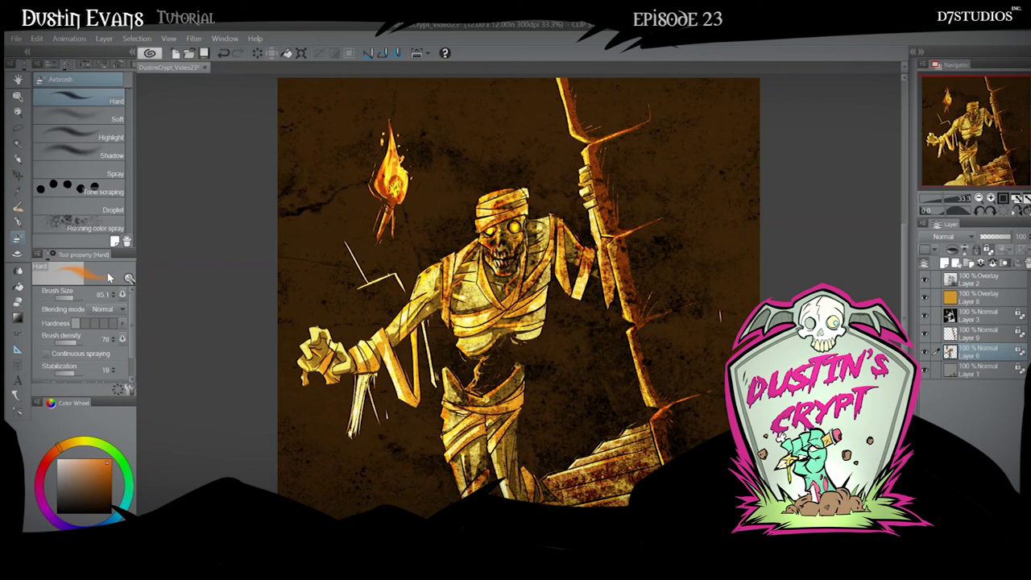
left_click(100, 142)
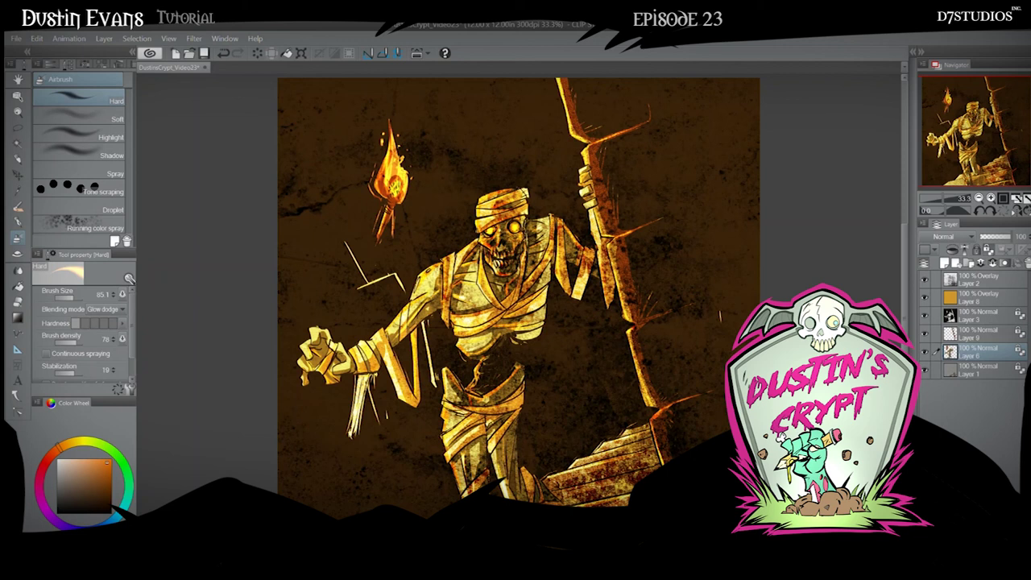
- Merge Layer 6, Layer 9 and Layer 3 one after another down into Layer 1
key("ctrl+e")
left_click(983, 334)
key("ctrl+e")
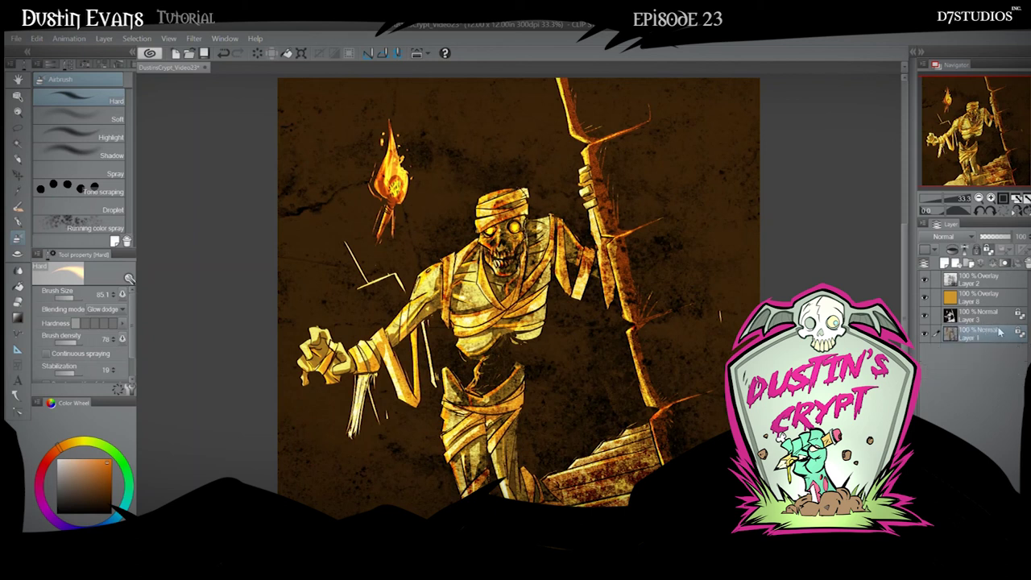
left_click(977, 318)
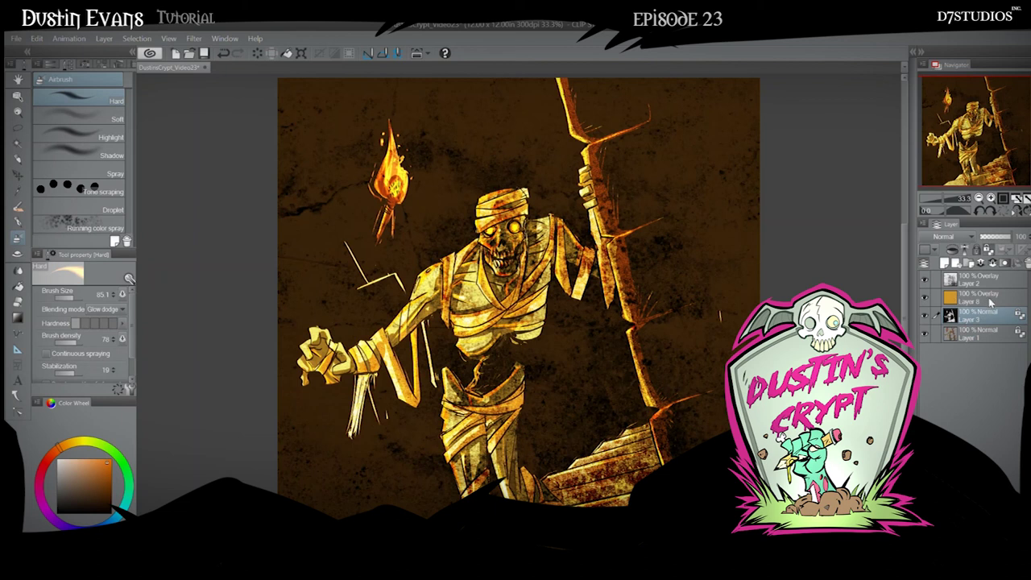
key("ctrl+e")
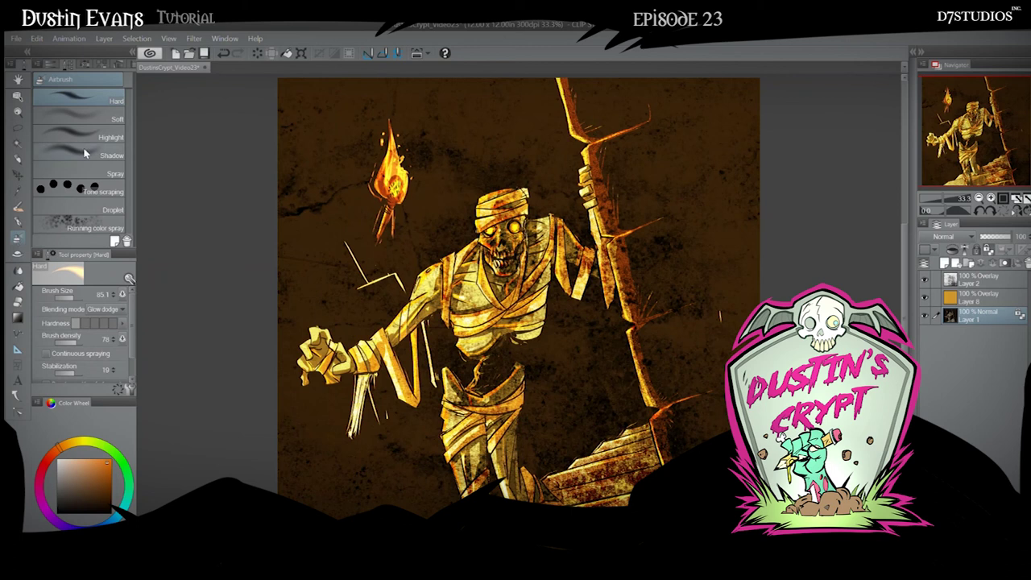
- Darken the stone slab beside the mummy's legs with a dark brown Soft airbrush in Multiply mode at brush size 357.3
left_click(109, 121)
left_click(102, 64)
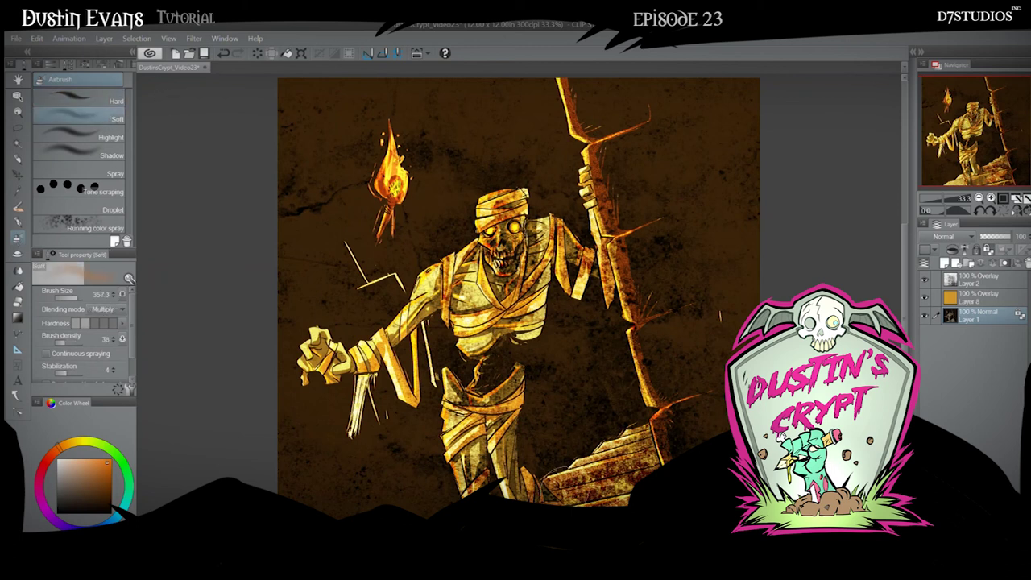
left_click(86, 489)
mouse_move(570, 486)
left_mouse_down()
mouse_move(617, 454)
mouse_move(567, 488)
mouse_move(556, 451)
mouse_move(612, 427)
mouse_move(624, 427)
mouse_move(592, 455)
mouse_move(604, 463)
mouse_move(628, 451)
mouse_move(612, 434)
mouse_move(591, 441)
mouse_move(636, 423)
mouse_move(656, 439)
mouse_move(649, 456)
left_mouse_up()
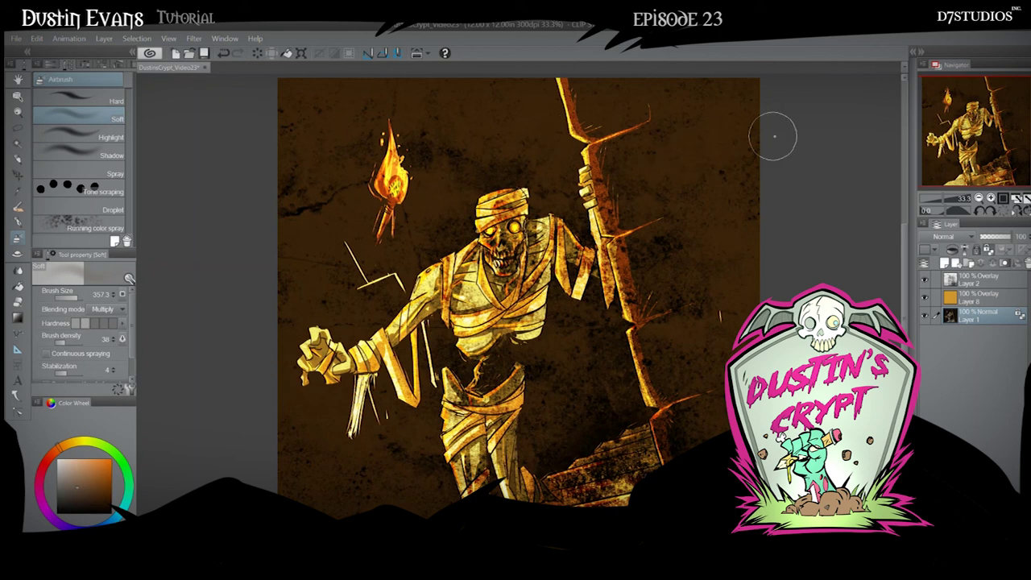
- Darken the background, pillar and the mummy's outer areas with a dark red-brown Soft airbrush in Multiply mode at brush size 732.3
left_click(78, 298)
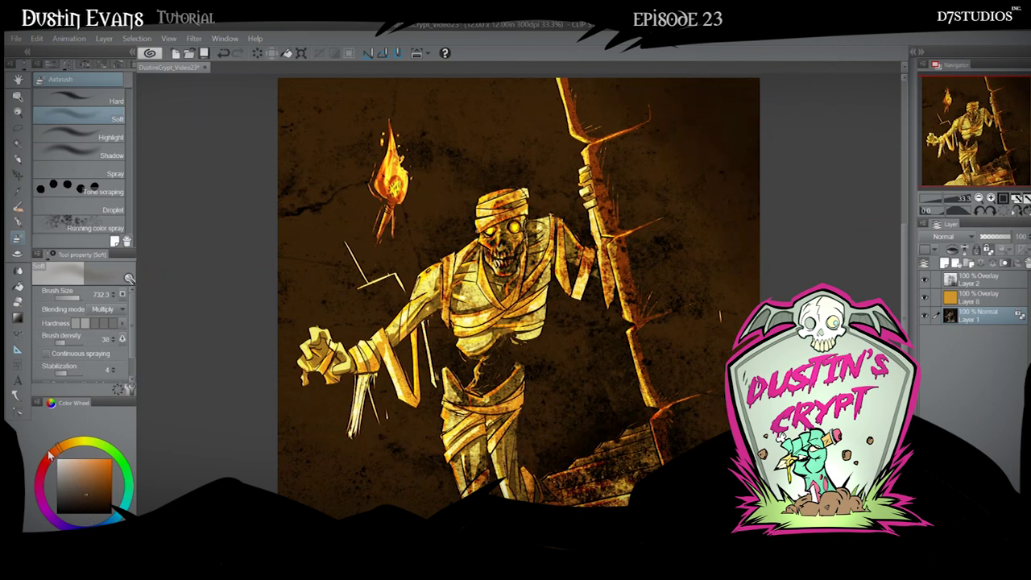
left_click(50, 456)
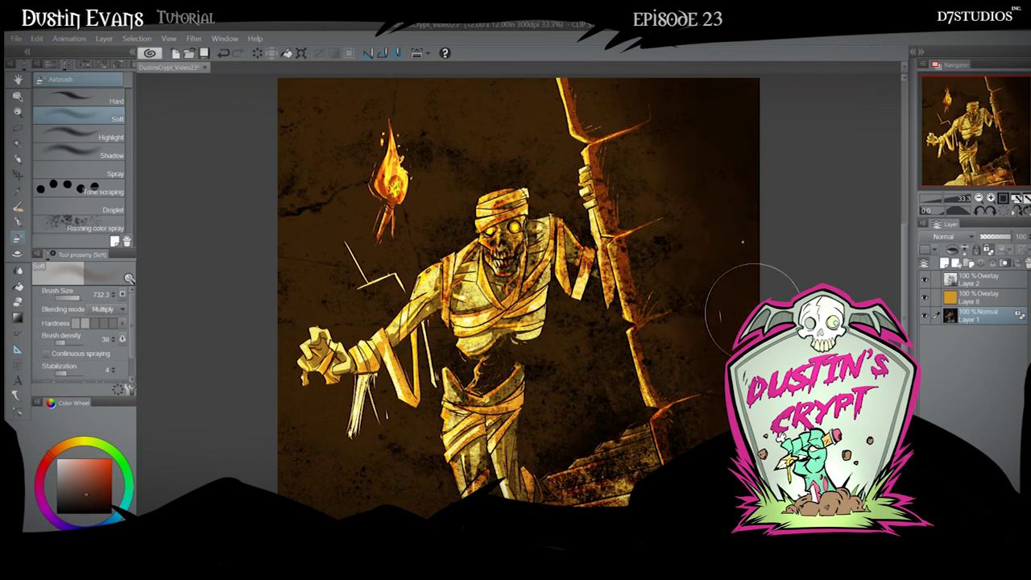
mouse_move(557, 432)
left_mouse_down()
mouse_move(532, 422)
mouse_move(562, 381)
left_mouse_up()
left_click_drag(569, 339, 593, 289)
mouse_move(426, 383)
left_mouse_down()
mouse_move(364, 436)
mouse_move(327, 399)
mouse_move(289, 408)
mouse_move(272, 377)
mouse_move(272, 406)
mouse_move(334, 478)
mouse_move(404, 504)
mouse_move(391, 535)
mouse_move(350, 539)
mouse_move(410, 509)
mouse_move(377, 535)
mouse_move(403, 526)
mouse_move(395, 549)
mouse_move(593, 440)
mouse_move(532, 446)
left_mouse_up()
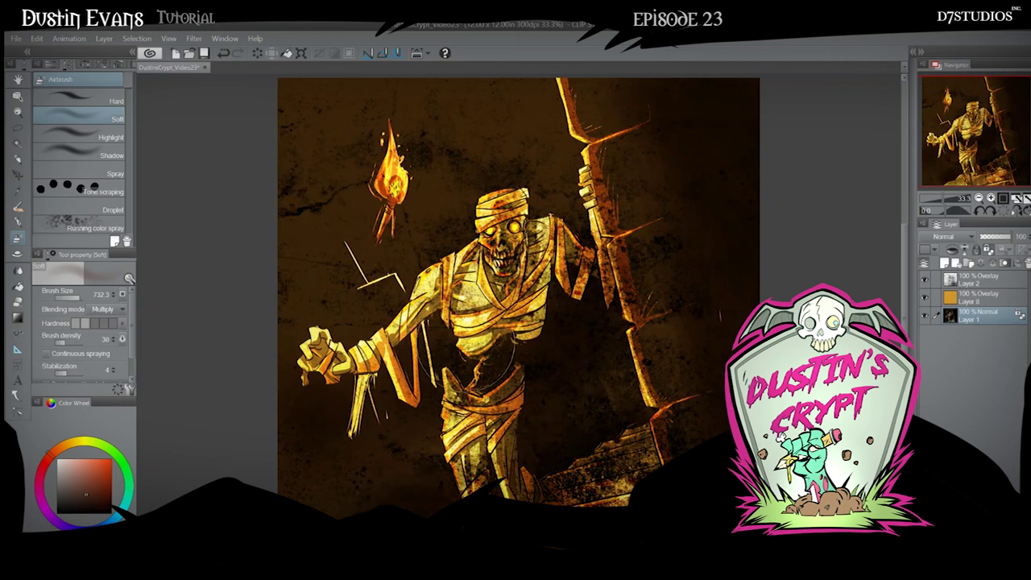
mouse_move(382, 242)
left_mouse_down()
mouse_move(366, 267)
mouse_move(380, 259)
mouse_move(334, 249)
mouse_move(304, 182)
mouse_move(289, 195)
mouse_move(329, 96)
mouse_move(287, 171)
mouse_move(332, 118)
mouse_move(432, 99)
mouse_move(517, 127)
mouse_move(502, 114)
mouse_move(494, 125)
mouse_move(515, 148)
mouse_move(465, 127)
mouse_move(496, 163)
mouse_move(536, 183)
mouse_move(523, 182)
mouse_move(560, 190)
mouse_move(561, 159)
mouse_move(542, 121)
mouse_move(542, 107)
mouse_move(552, 110)
mouse_move(474, 113)
mouse_move(594, 128)
left_mouse_up()
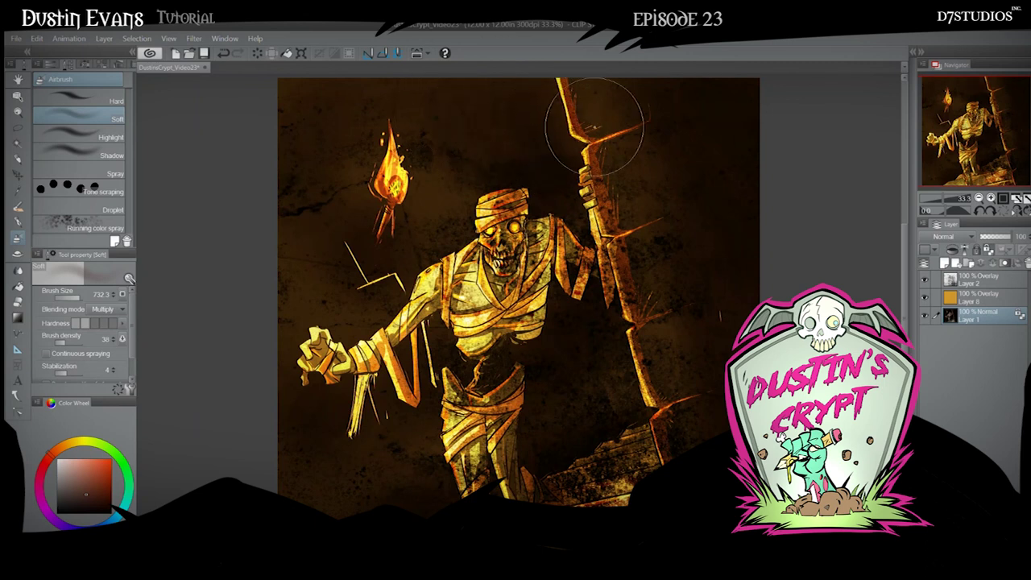
mouse_move(355, 423)
left_mouse_down()
mouse_move(347, 464)
mouse_move(334, 456)
mouse_move(283, 511)
mouse_move(290, 524)
mouse_move(314, 501)
mouse_move(303, 484)
mouse_move(295, 392)
mouse_move(317, 334)
mouse_move(307, 353)
mouse_move(314, 331)
mouse_move(296, 340)
mouse_move(269, 328)
left_mouse_up()
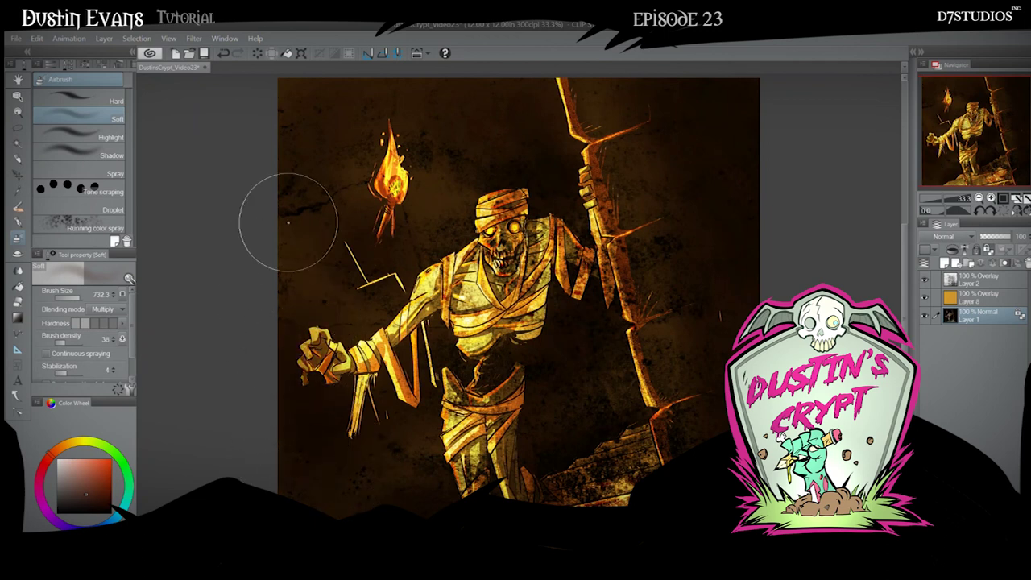
- Add a yellow Glow dodge glow around the torch flame with the Soft airbrush at size 357.3, and brighten the flame with the Hard airbrush
left_click(76, 297)
left_click(71, 441)
left_click(85, 471)
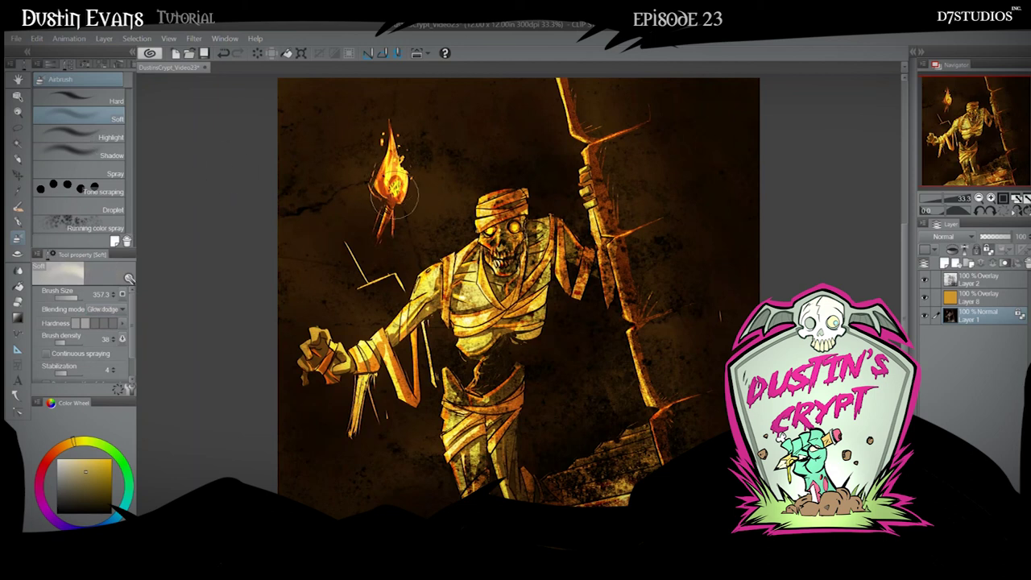
mouse_move(391, 198)
left_mouse_down()
mouse_move(394, 157)
mouse_move(391, 179)
mouse_move(406, 169)
mouse_move(404, 191)
mouse_move(388, 206)
mouse_move(391, 176)
mouse_move(410, 158)
mouse_move(412, 177)
mouse_move(389, 201)
mouse_move(398, 169)
mouse_move(411, 198)
left_mouse_up()
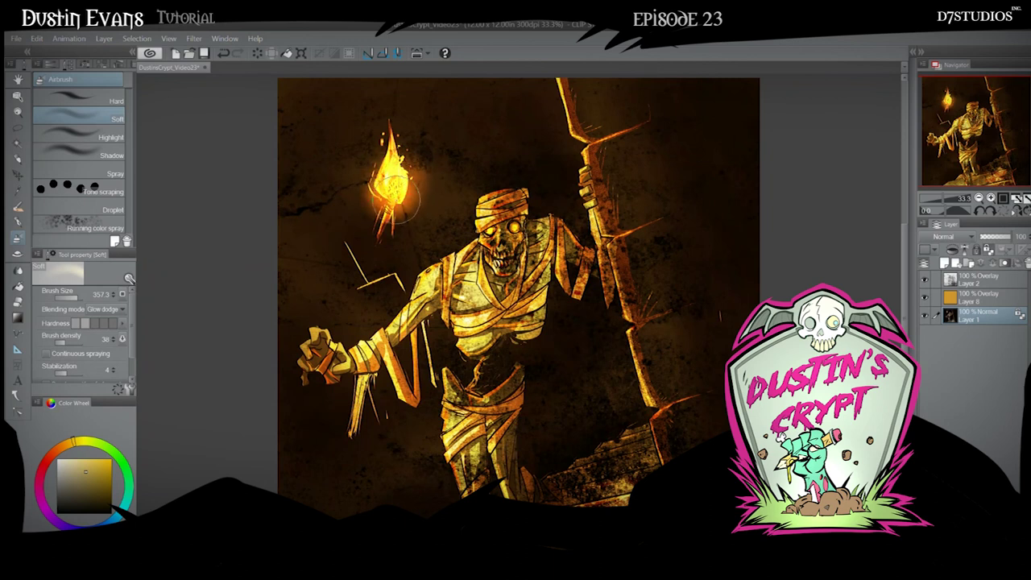
left_click(112, 98)
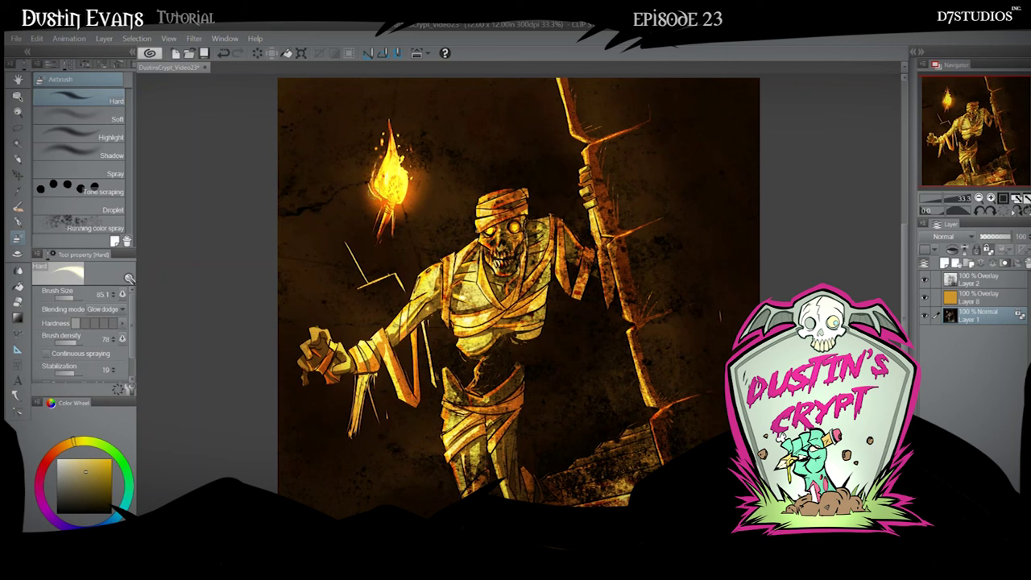
left_click_drag(382, 183, 394, 181)
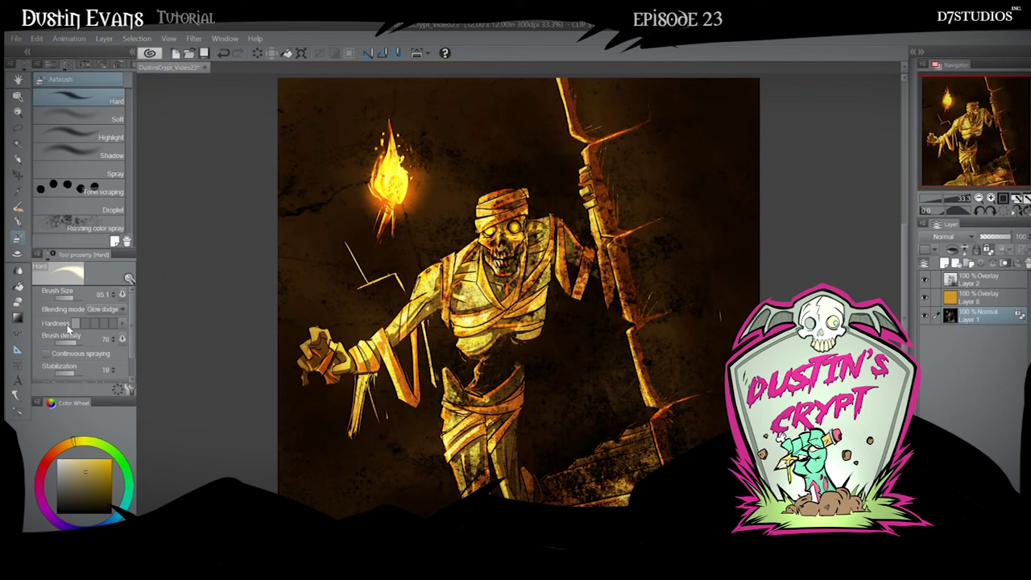
- Sign the artwork in yellow with G-pen 2 just above the stone slab beside the mummy's legs
left_click(17, 220)
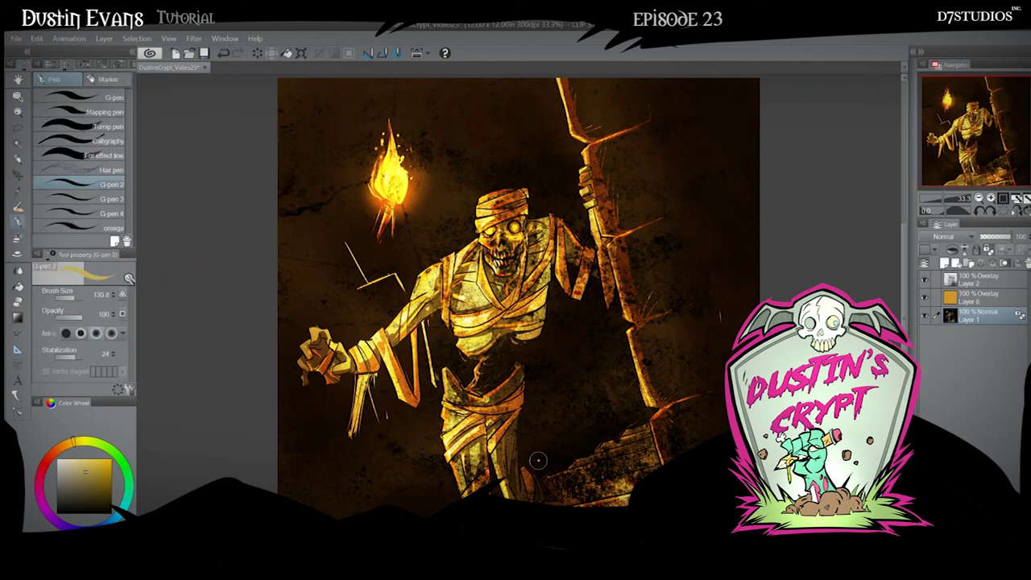
left_click_drag(542, 461, 564, 451)
left_click(565, 454)
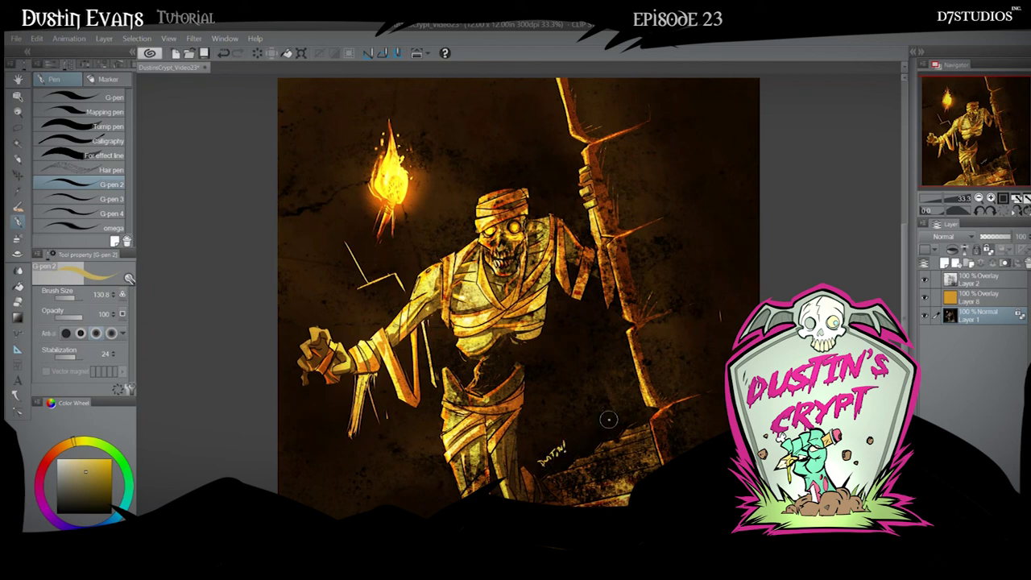